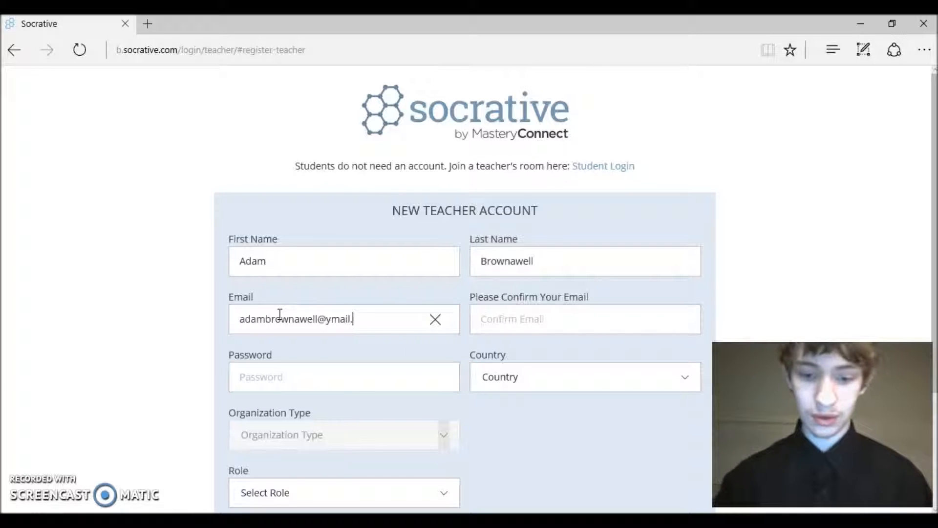
Begin retyping the account e-mail address in the Confirm Email field
{"action": "left_click", "coordinate": [480, 323]}
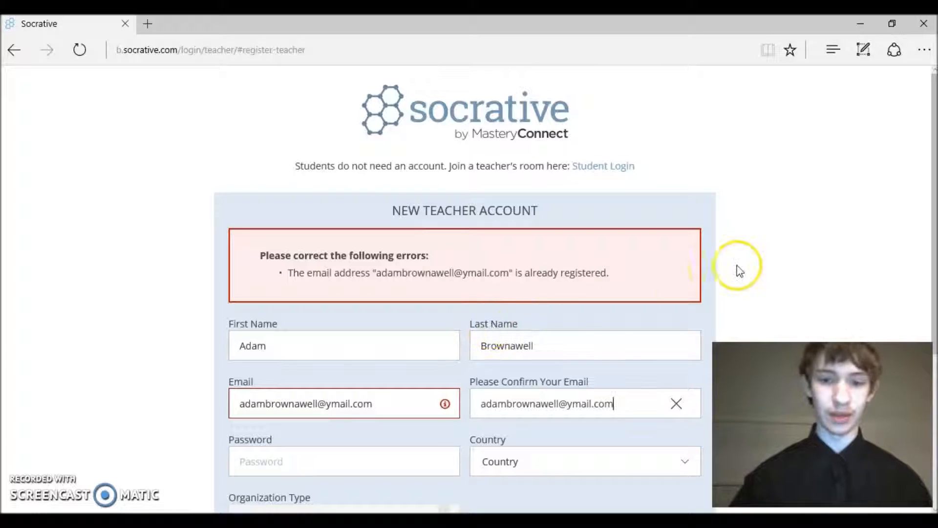
Enter the account password and choose USA as the country
{"action": "left_click", "coordinate": [906, 253]}
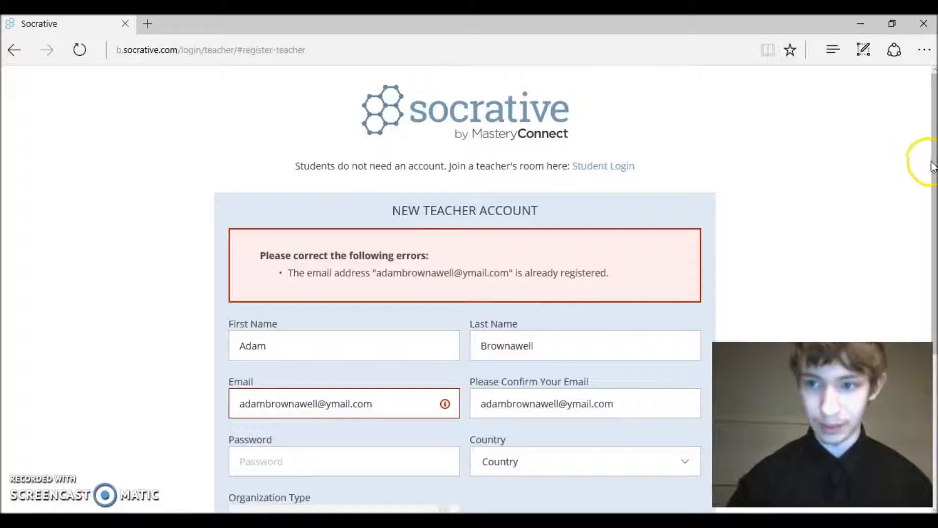
{"action": "left_click_drag", "start_coordinate": [934, 176], "coordinate": [934, 398]}
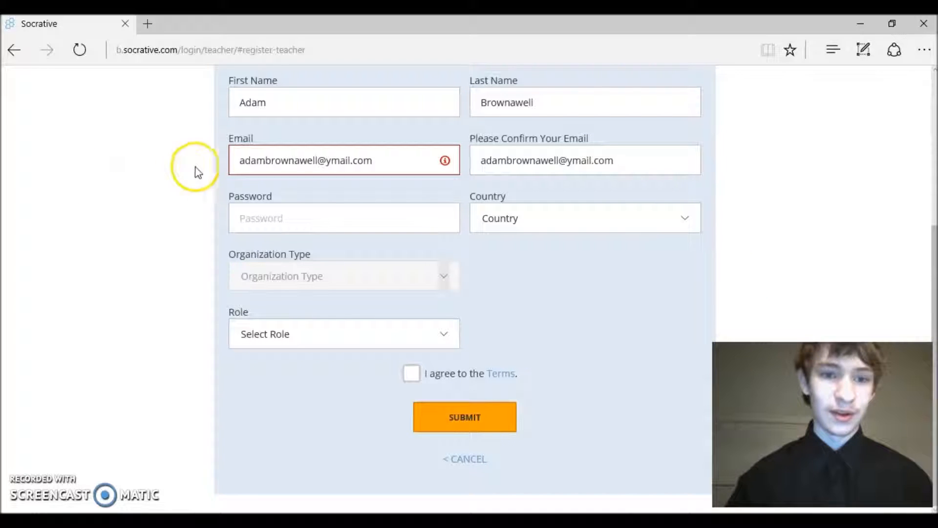
{"action": "left_click", "coordinate": [273, 211]}
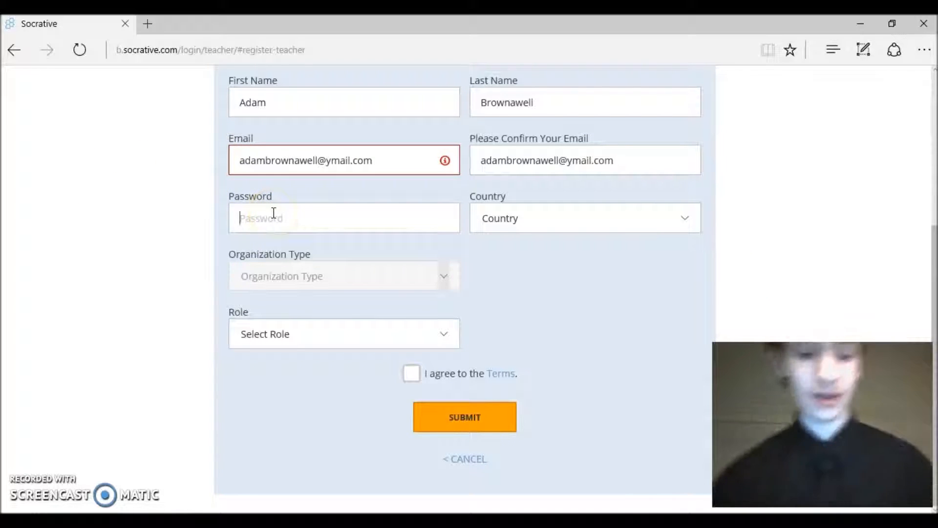
{"action": "type", "text": "•"}
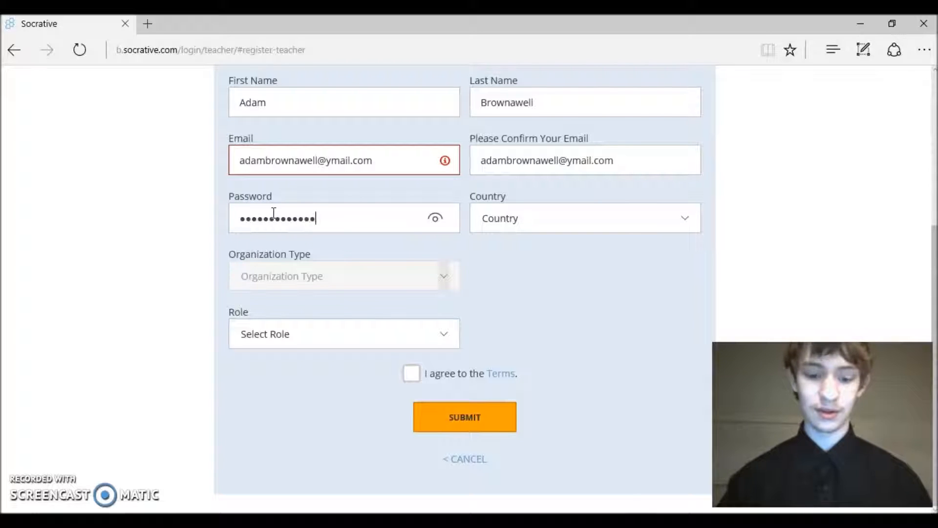
{"action": "left_click", "coordinate": [506, 216]}
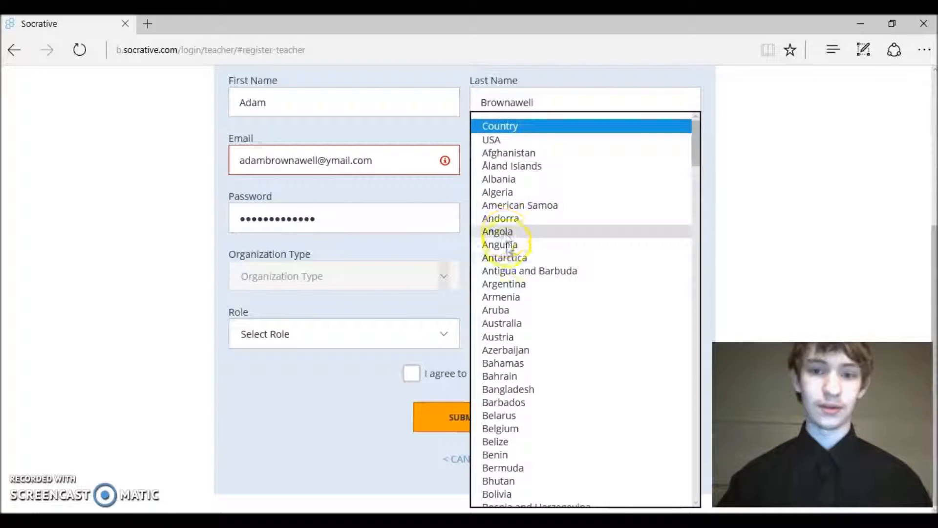
{"action": "left_click", "coordinate": [494, 141]}
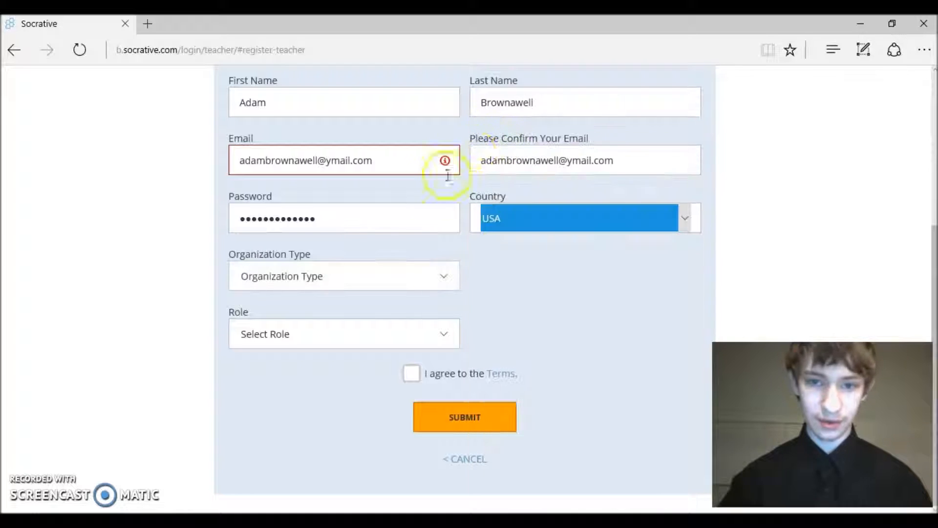
Set organization type Other named NMHS Help Desk and role IT/Technology, then accept the terms
{"action": "left_click", "coordinate": [347, 275]}
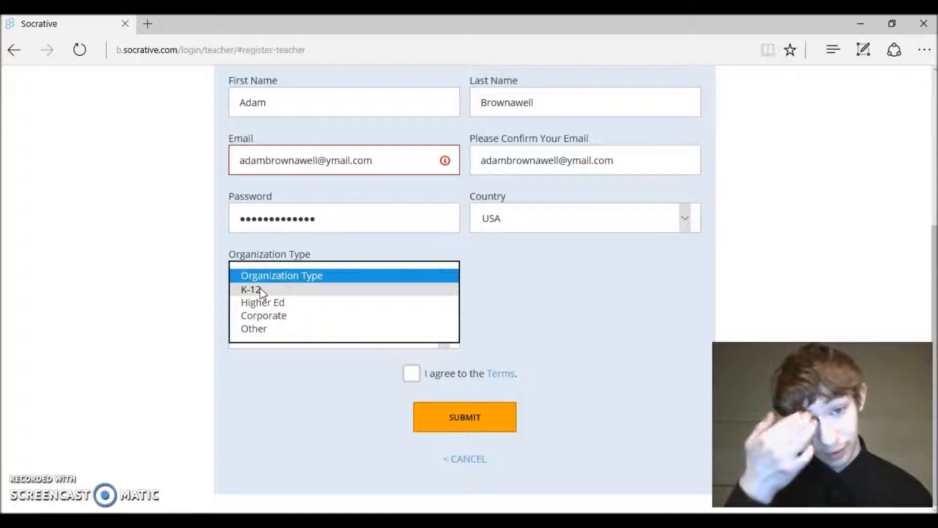
{"action": "left_click", "coordinate": [258, 349]}
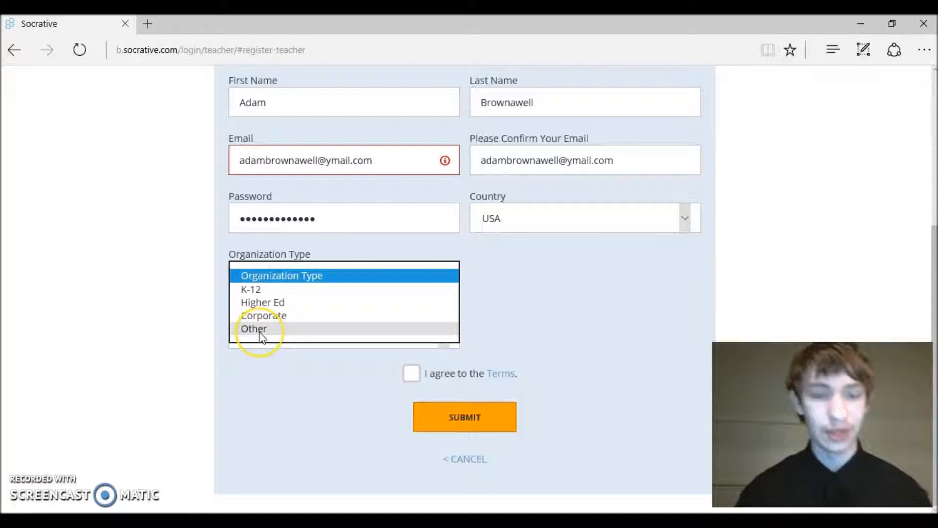
{"action": "left_click", "coordinate": [259, 328]}
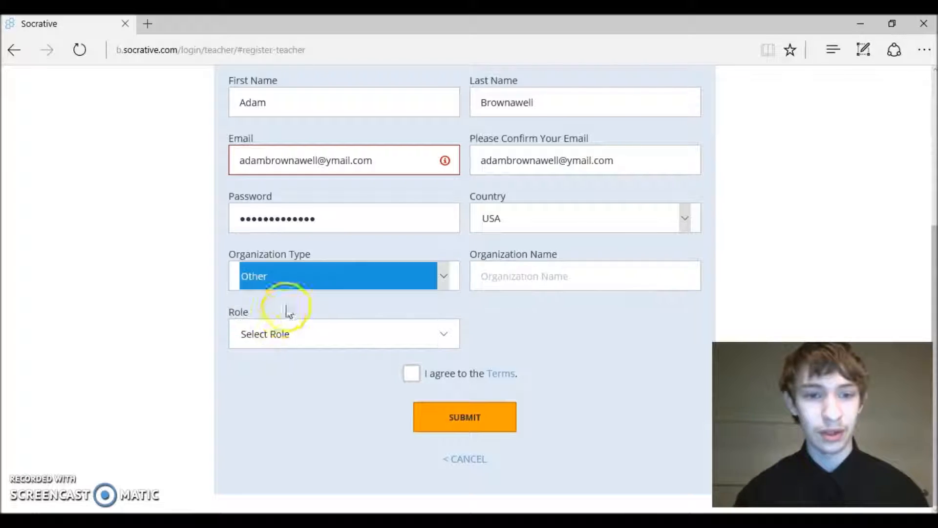
{"action": "left_click", "coordinate": [518, 287]}
{"action": "type", "text": "NMHS Help Desk"}
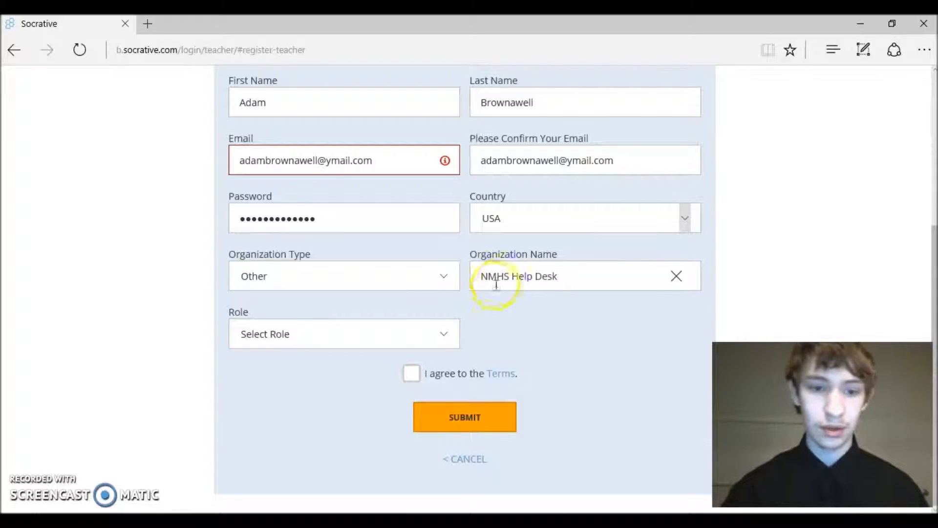
{"action": "left_click", "coordinate": [348, 333]}
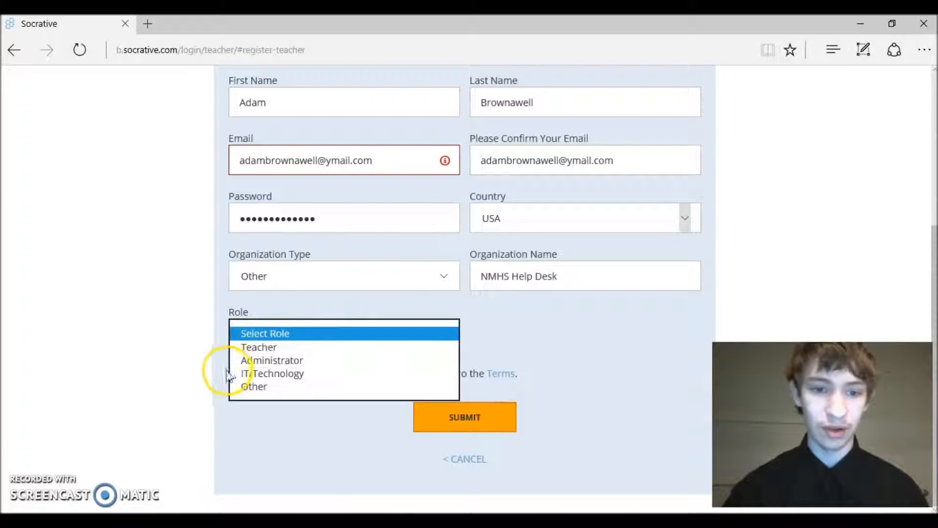
{"action": "left_click", "coordinate": [251, 379]}
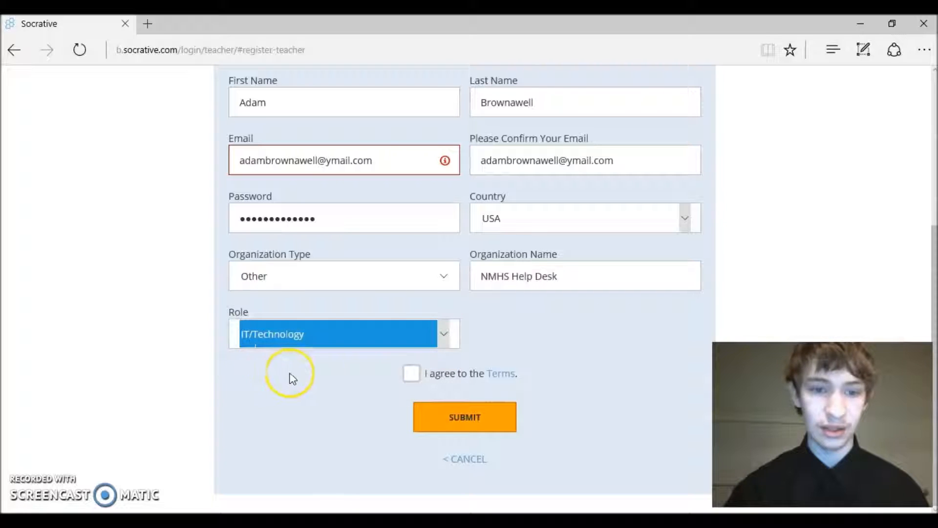
{"action": "left_click", "coordinate": [412, 375]}
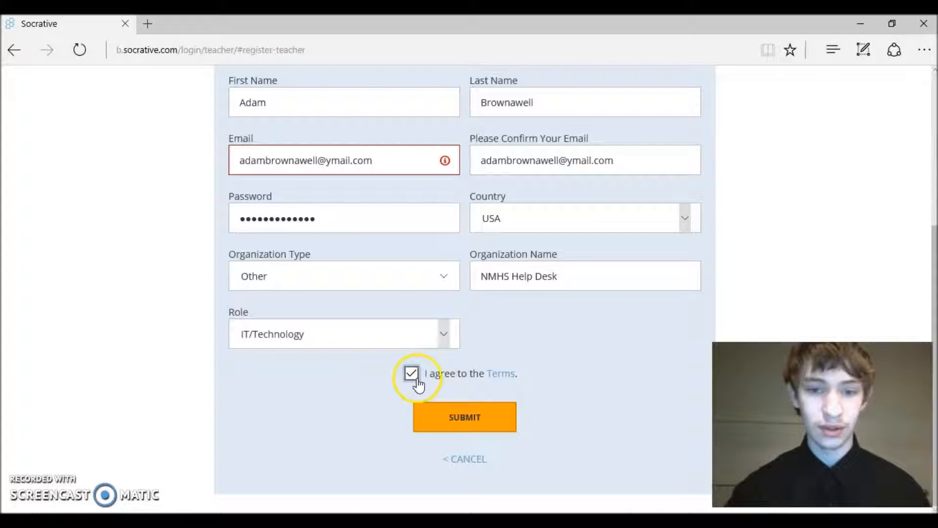
Submit the registration and go to the Manage Quizzes page on the new dashboard
{"action": "left_click", "coordinate": [485, 423]}
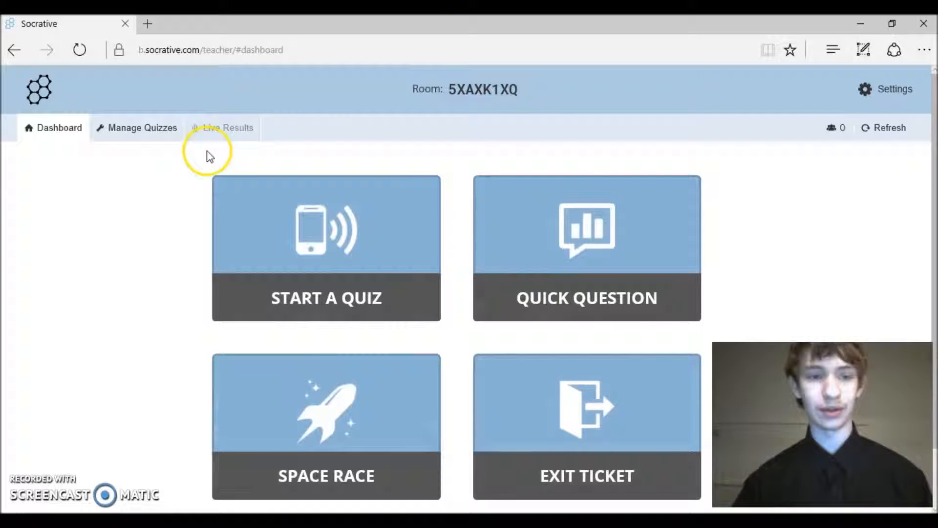
{"action": "left_click", "coordinate": [136, 133]}
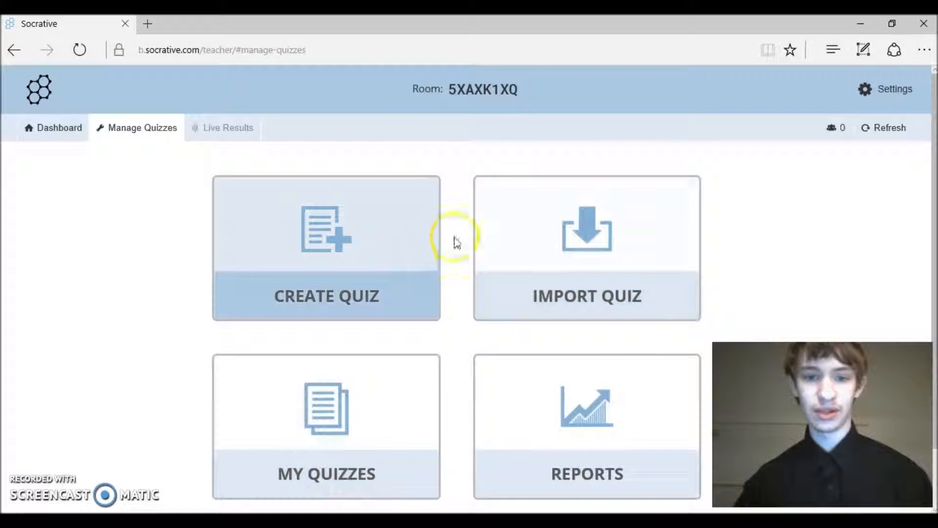
{"action": "left_click", "coordinate": [574, 206]}
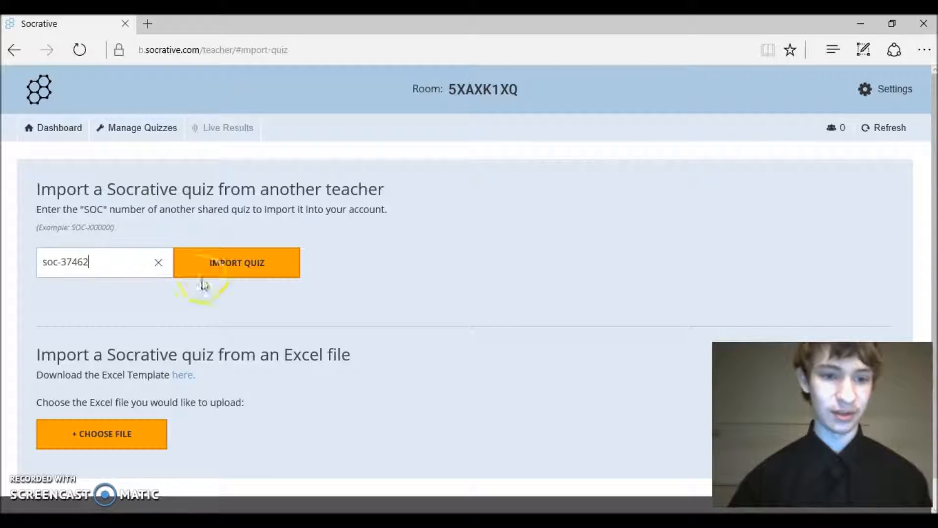
{"action": "left_click", "coordinate": [207, 264]}
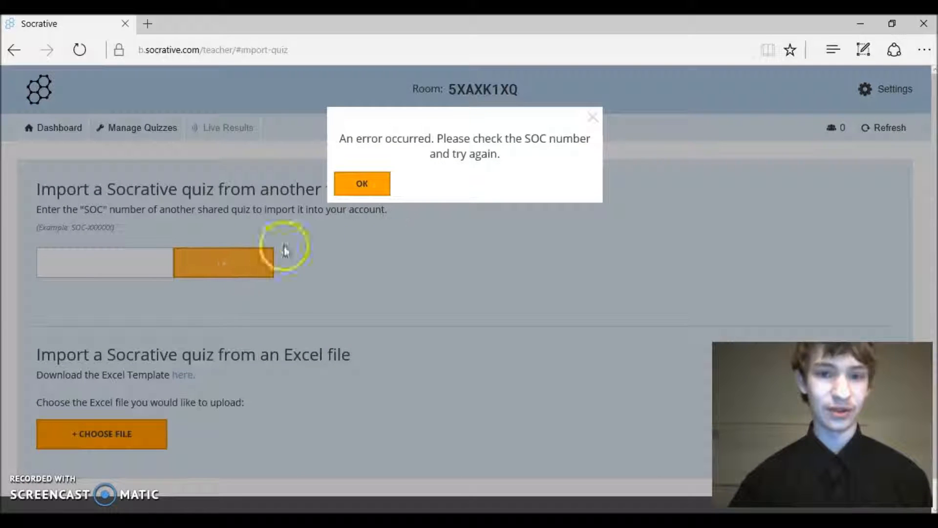
{"action": "left_click_drag", "start_coordinate": [418, 140], "coordinate": [581, 138]}
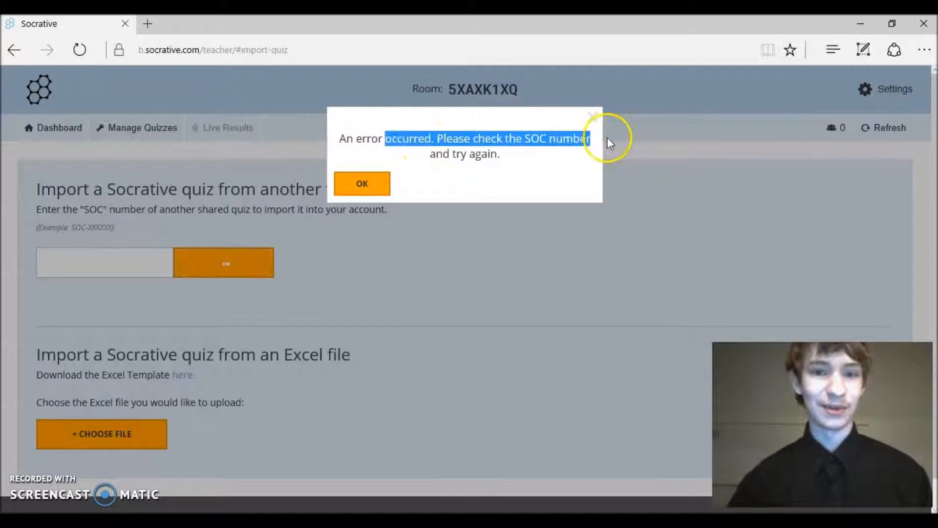
{"action": "left_click", "coordinate": [362, 184]}
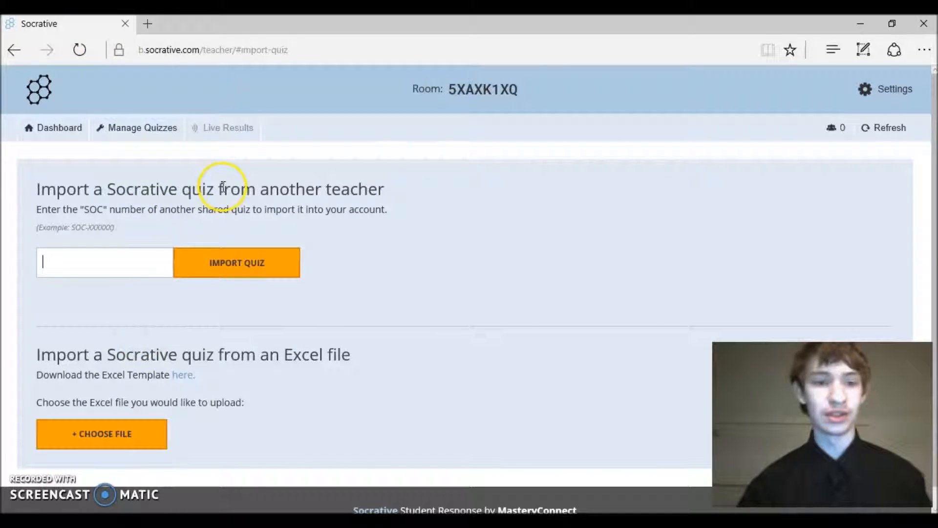
{"action": "left_click", "coordinate": [153, 131]}
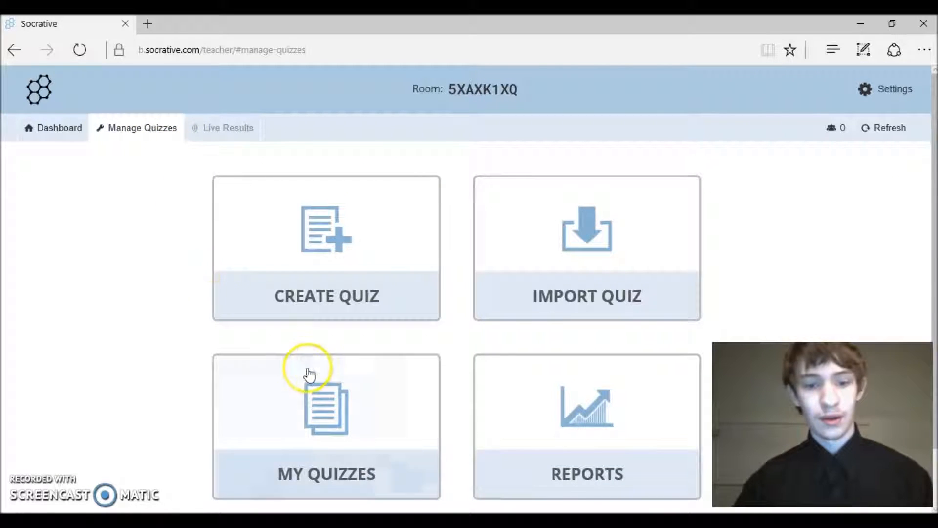
Create a quiz named 'Something' and add a blank True/False question #1
{"action": "left_click", "coordinate": [309, 240]}
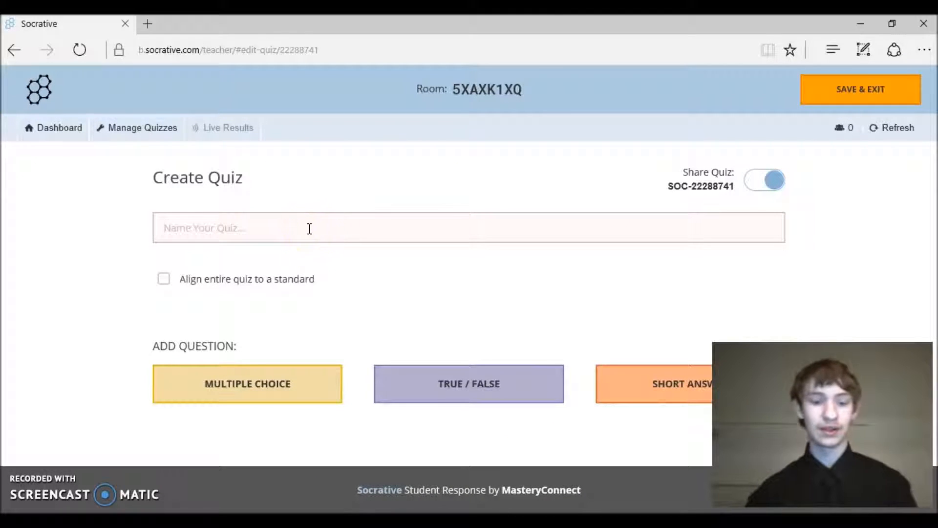
{"action": "type", "text": "Something"}
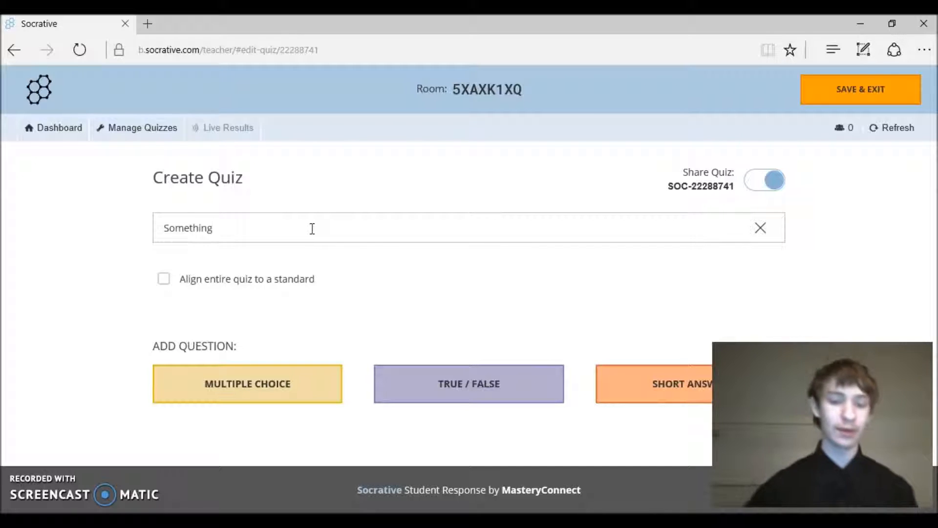
{"action": "left_click", "coordinate": [330, 294]}
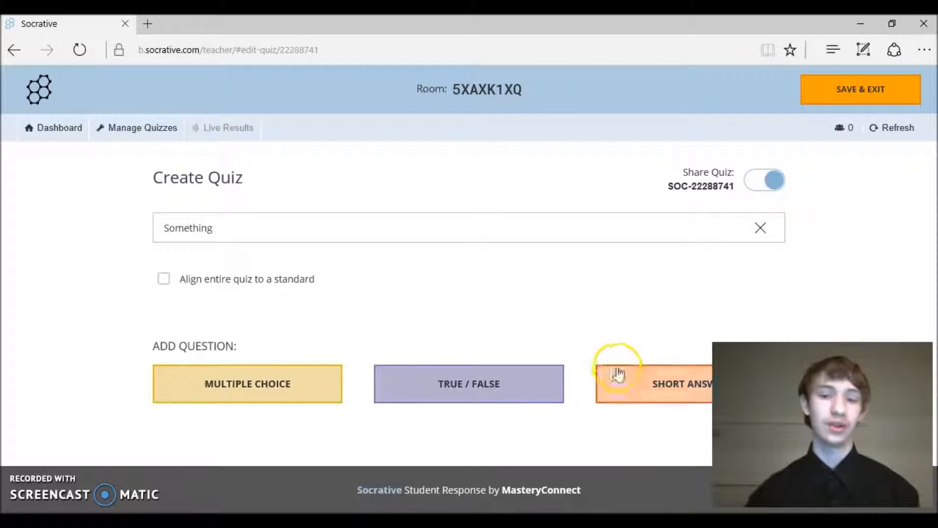
{"action": "left_click", "coordinate": [464, 377]}
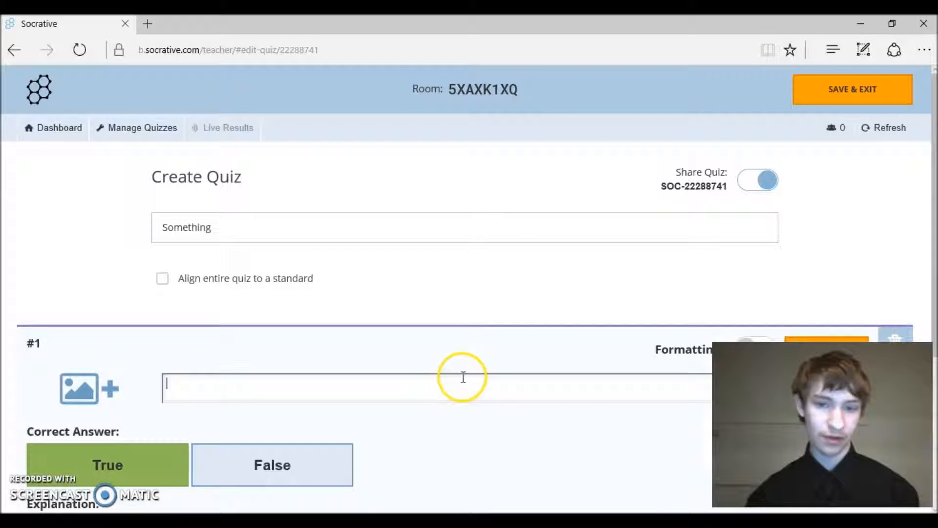
Enter 'Something did nothing?' as question #1 and mark False as correct
{"action": "left_click_drag", "start_coordinate": [933, 178], "coordinate": [917, 256]}
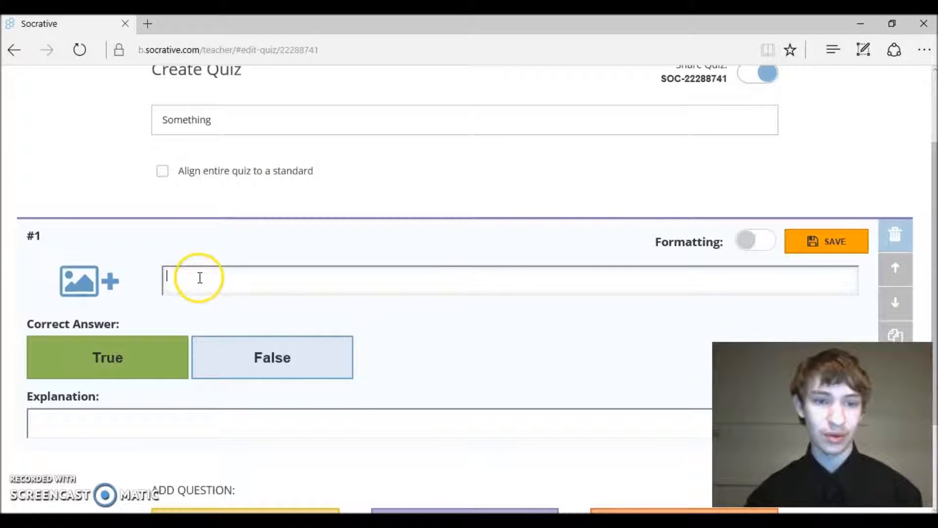
{"action": "type", "text": "s"}
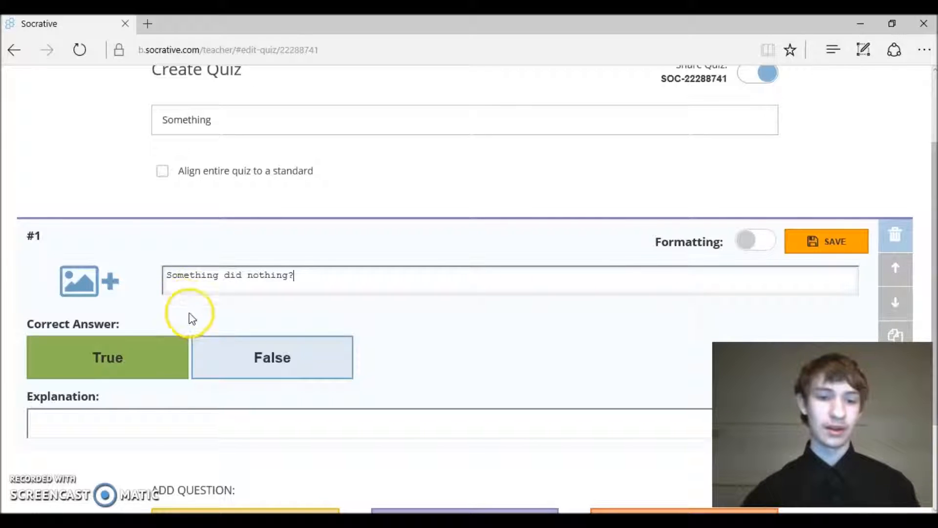
{"action": "left_click", "coordinate": [225, 363]}
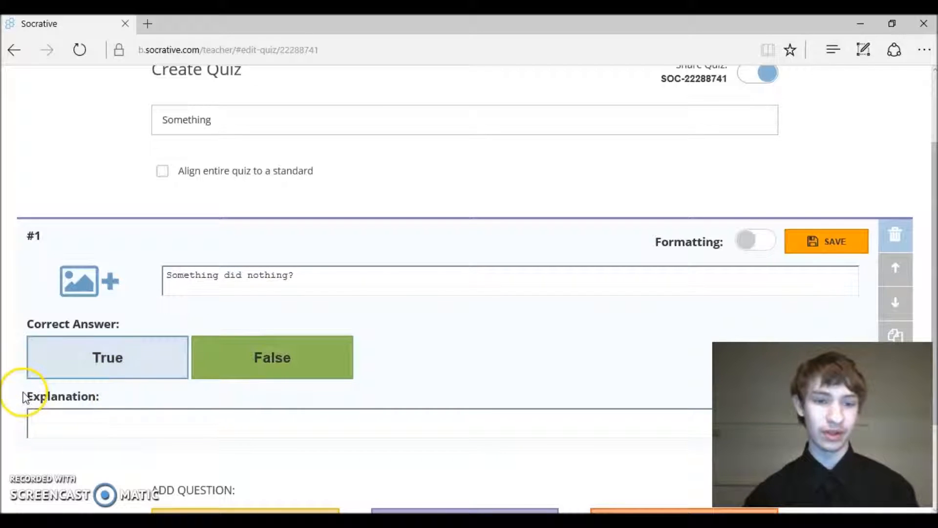
Write the answer explanation for question #1
{"action": "left_click", "coordinate": [140, 423]}
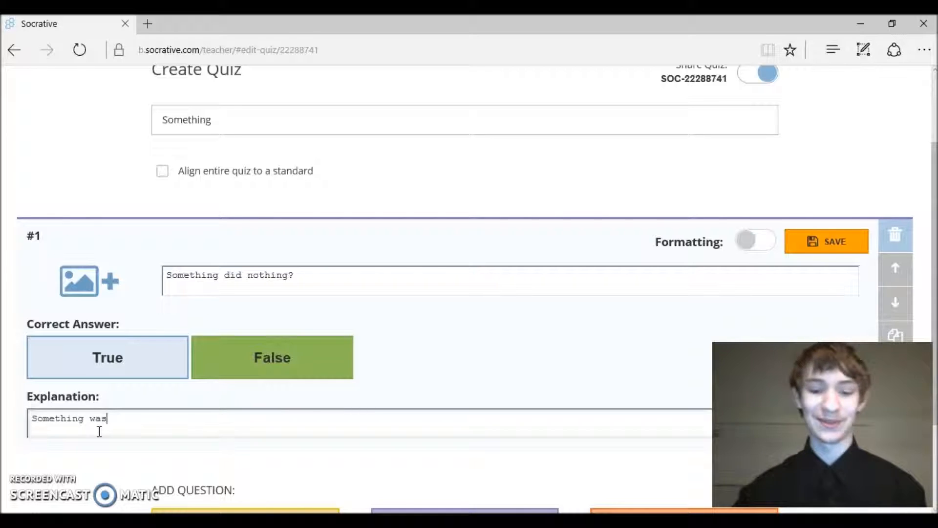
{"action": "left_click", "coordinate": [96, 435]}
{"action": "type", "text": "sent so he couldn"}
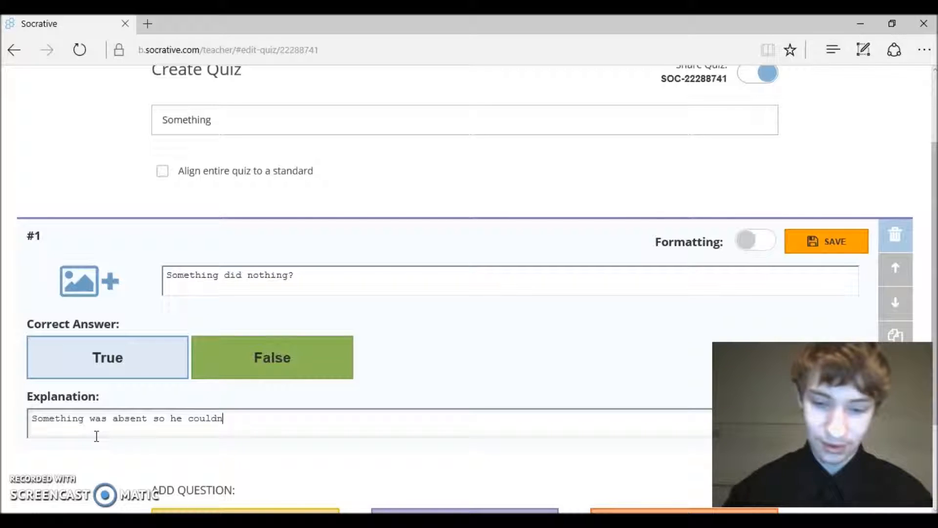
{"action": "type", "text": "othin"}
{"action": "left_click", "coordinate": [97, 431]}
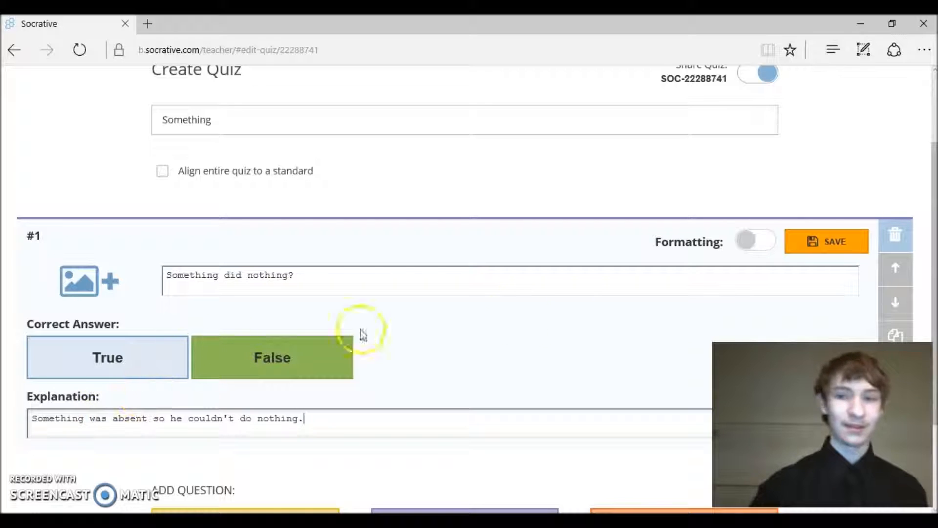
{"action": "left_click_drag", "start_coordinate": [934, 247], "coordinate": [933, 326]}
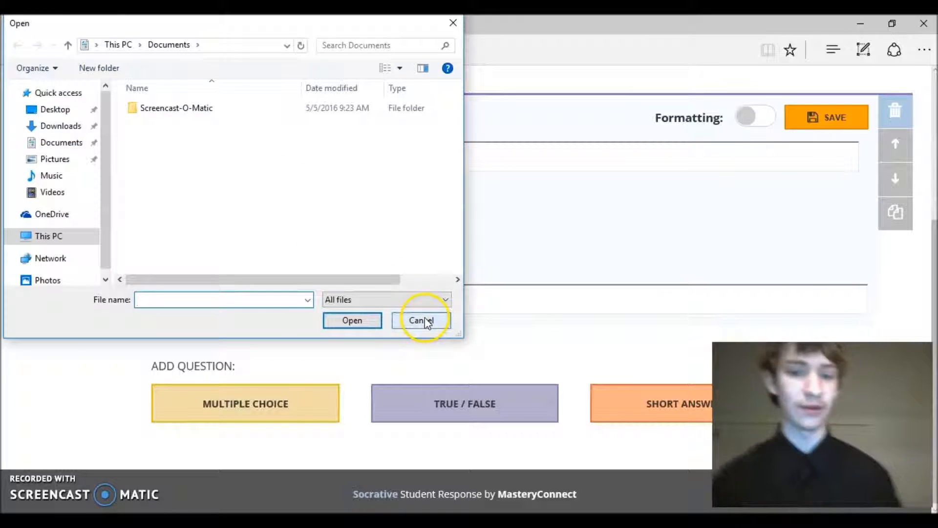
Dismiss the file picker and save question #1 'Something did nothing?' with answer False
{"action": "left_click", "coordinate": [423, 319]}
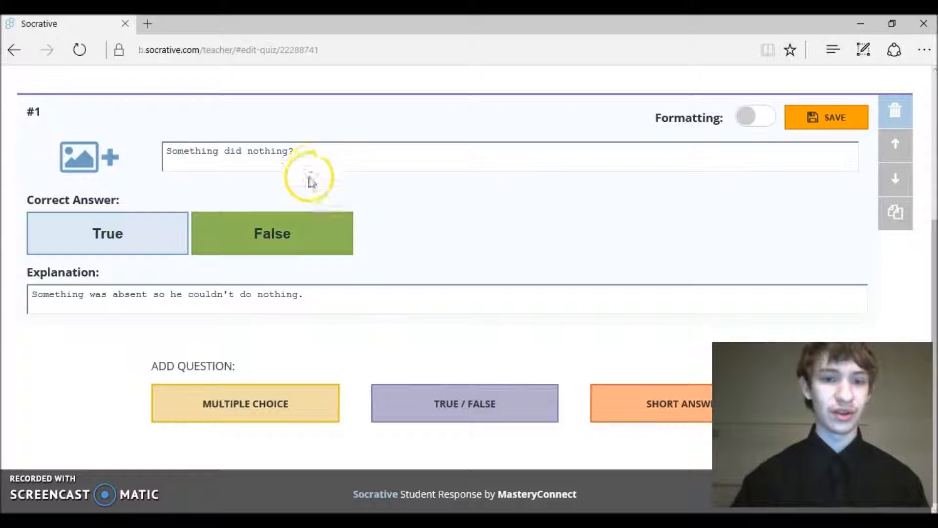
{"action": "left_click_drag", "start_coordinate": [308, 149], "coordinate": [276, 142]}
{"action": "left_click", "coordinate": [344, 148]}
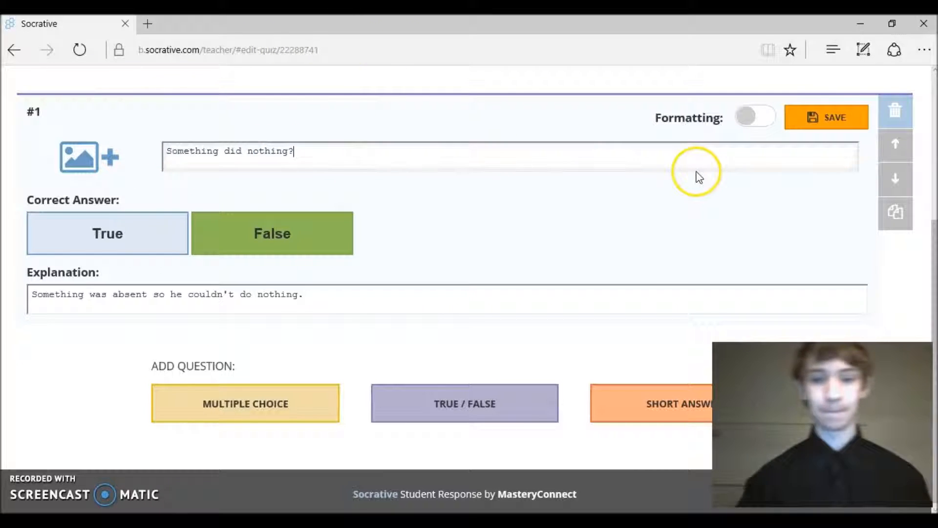
{"action": "left_click", "coordinate": [811, 125]}
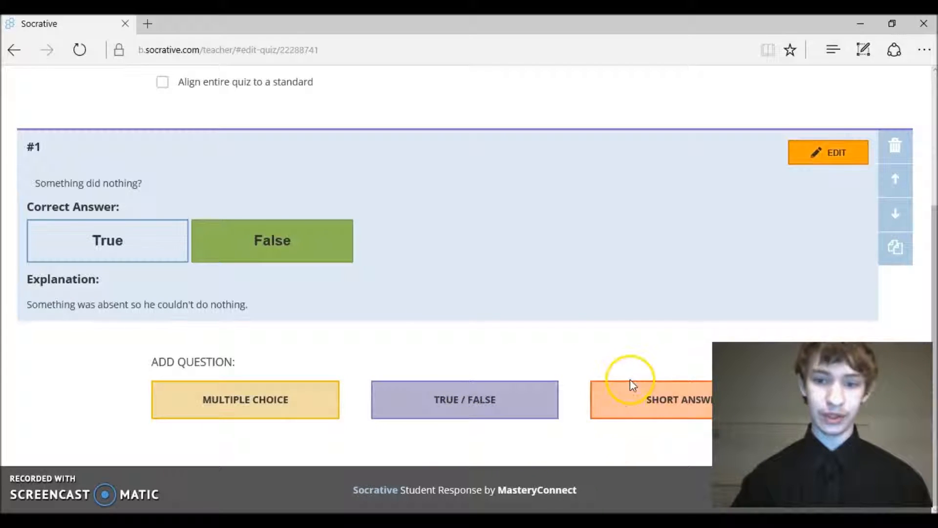
Add short-answer question #2 asking what has four wheels on the road
{"action": "left_click", "coordinate": [639, 391]}
{"action": "left_click_drag", "start_coordinate": [936, 253], "coordinate": [896, 335]}
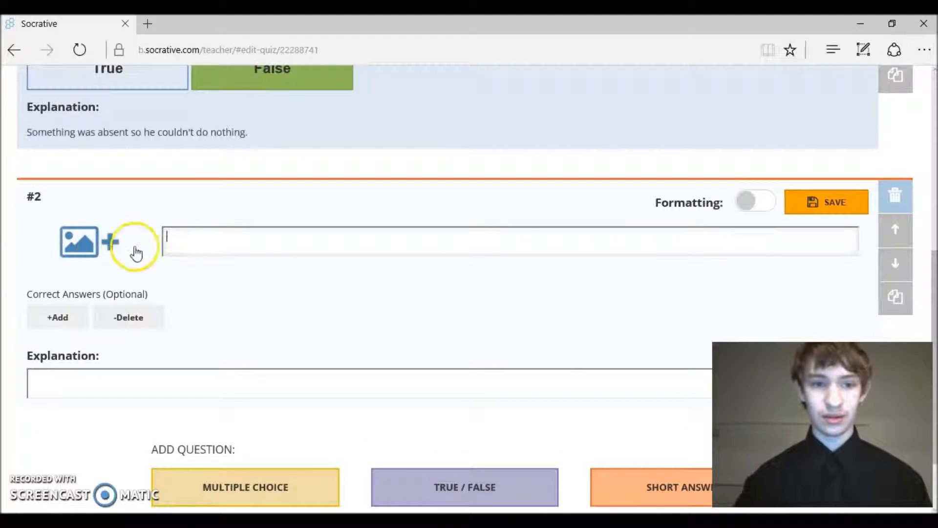
{"action": "type", "text": "W"}
{"action": "left_click", "coordinate": [195, 282]}
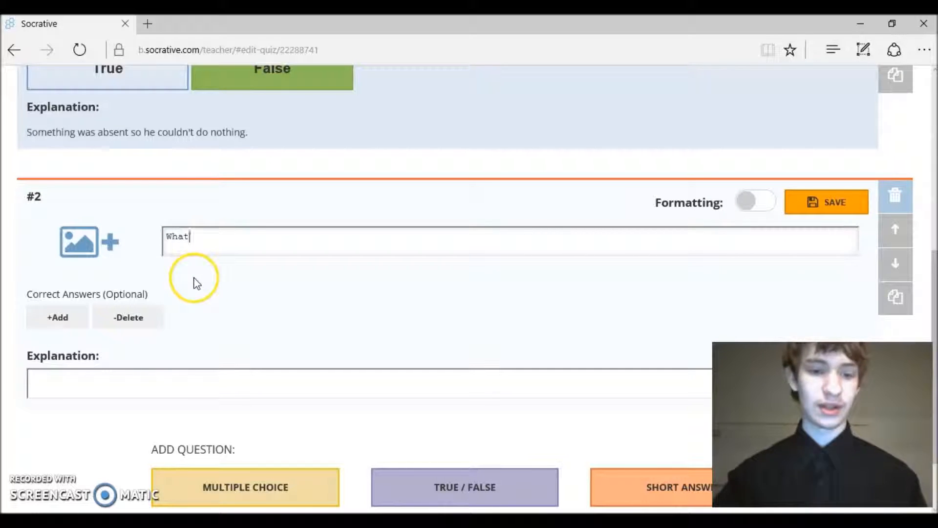
{"action": "type", "text": "hat has four wheels and is commonly on the road?"}
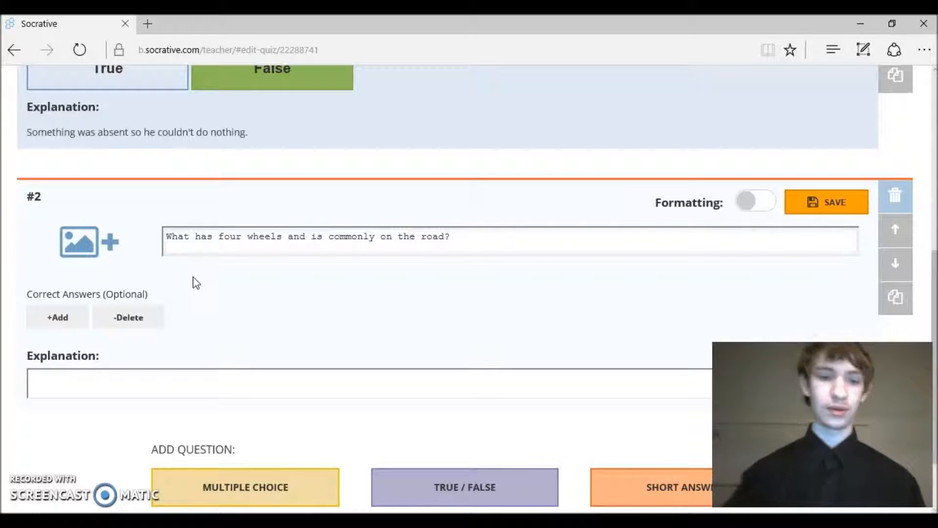
Add Car and Cars as accepted answers
{"action": "left_click", "coordinate": [66, 326]}
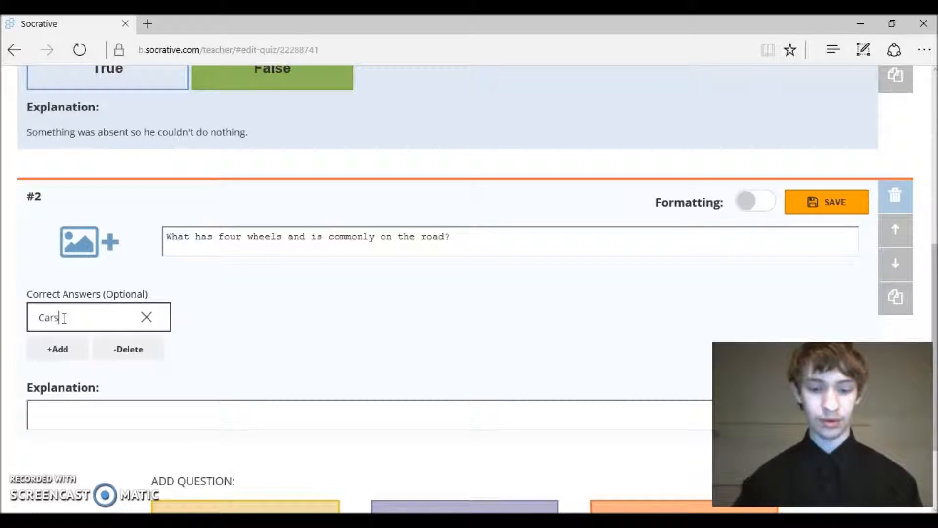
{"action": "left_click", "coordinate": [58, 349]}
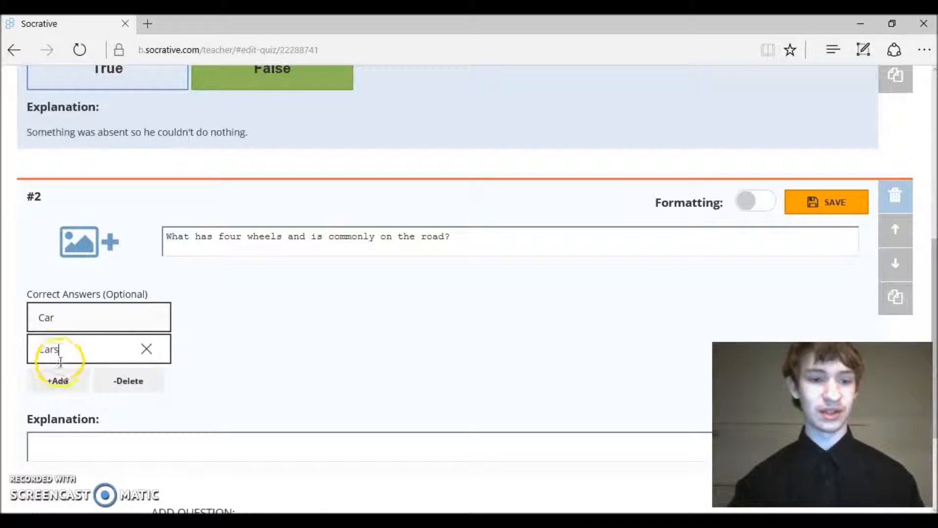
{"action": "left_click_drag", "start_coordinate": [67, 347], "coordinate": [38, 348]}
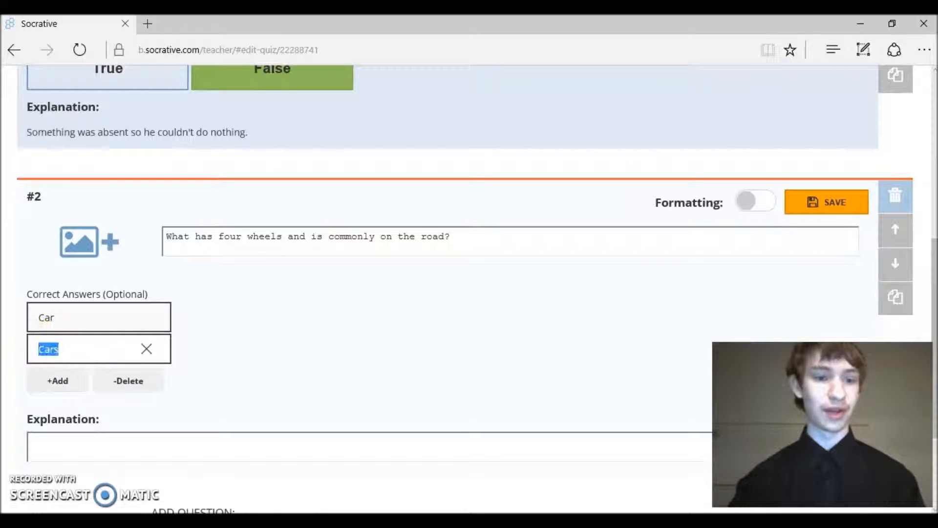
{"action": "left_click", "coordinate": [68, 348]}
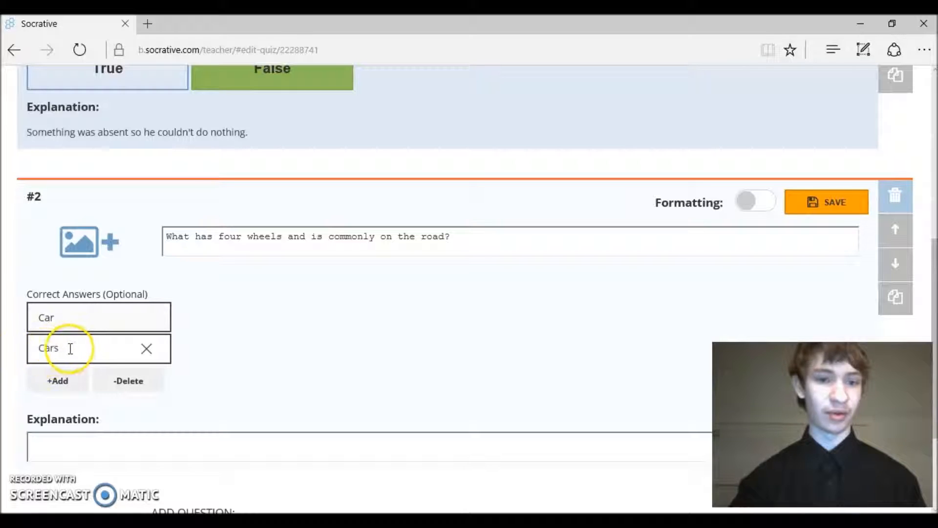
{"action": "left_click", "coordinate": [79, 302]}
{"action": "left_click_drag", "start_coordinate": [59, 315], "coordinate": [17, 326]}
{"action": "left_click_drag", "start_coordinate": [74, 347], "coordinate": [4, 361]}
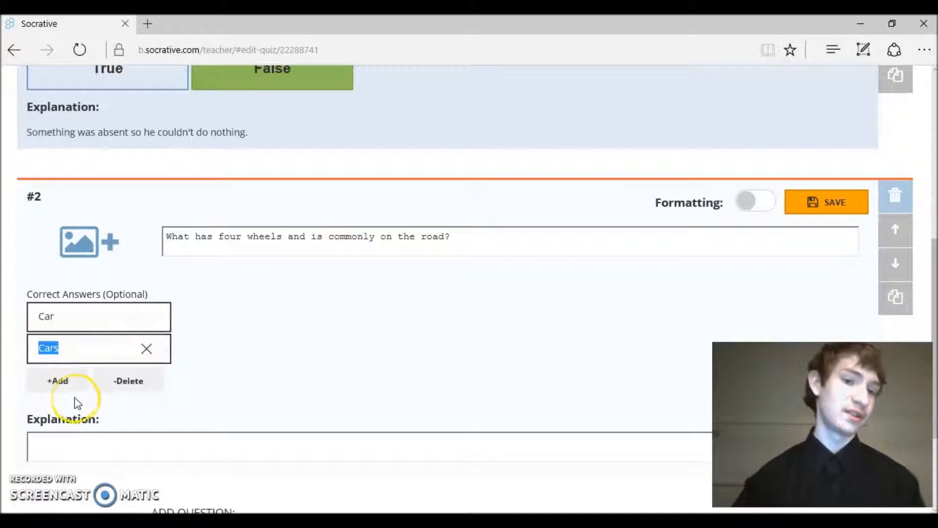
Add Truck, Trucks, Van and Vans as further accepted answers
{"action": "left_click", "coordinate": [59, 381]}
{"action": "type", "text": "Truck"}
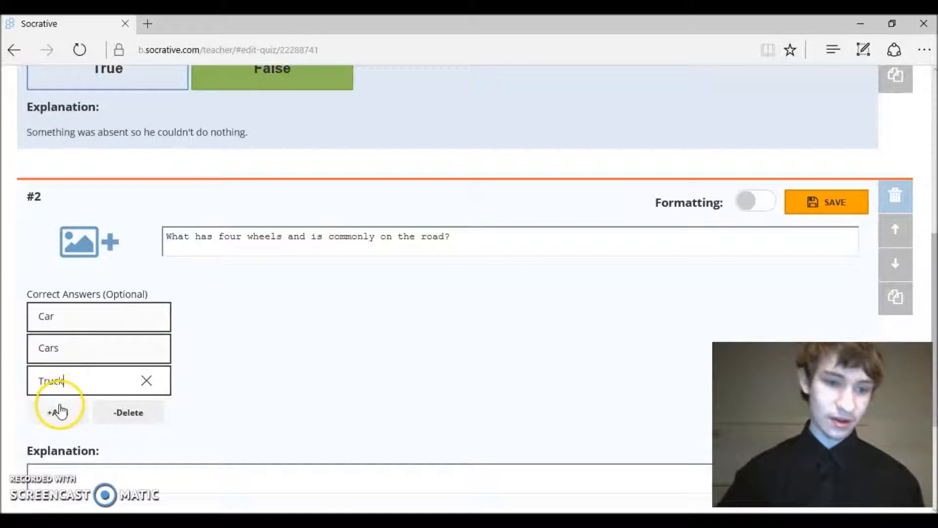
{"action": "left_click", "coordinate": [59, 412]}
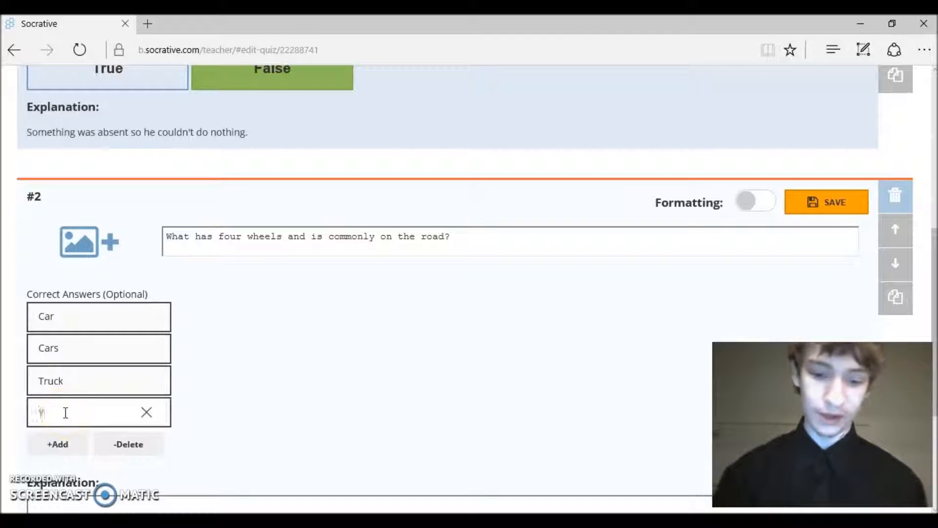
{"action": "type", "text": "Trucks"}
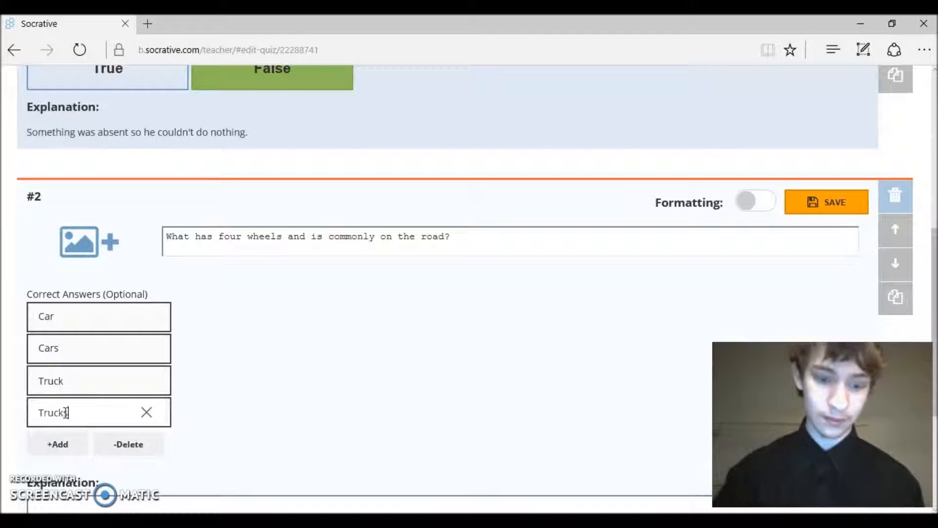
{"action": "left_click", "coordinate": [58, 442]}
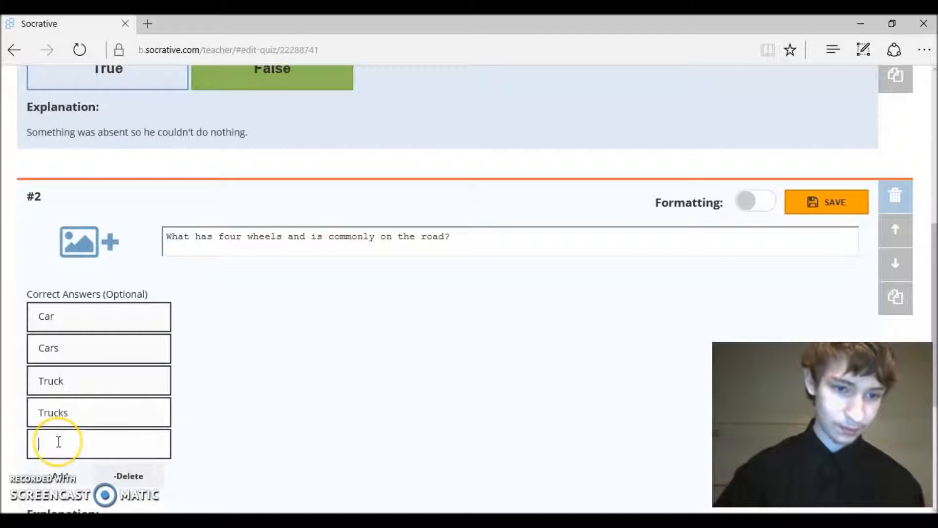
{"action": "type", "text": "Van"}
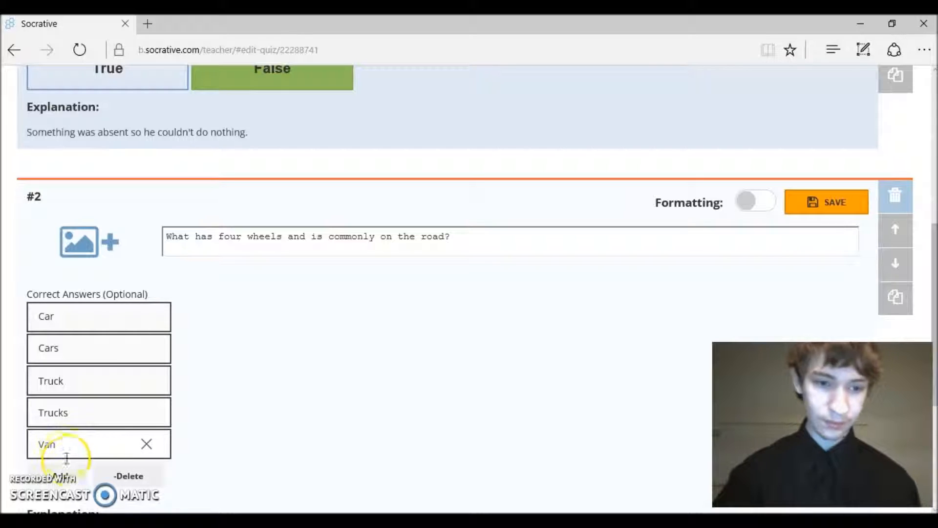
{"action": "left_click", "coordinate": [60, 476]}
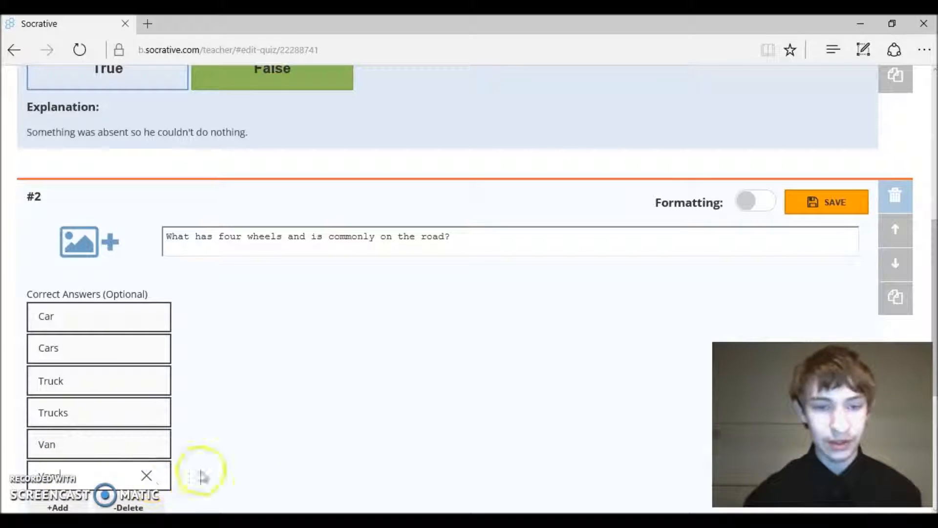
Add the explanation 'Something drives.', save question #2, and start multiple-choice question #3
{"action": "scroll", "coordinate": [927, 245], "scroll_direction": "down", "scroll_amount": 5}
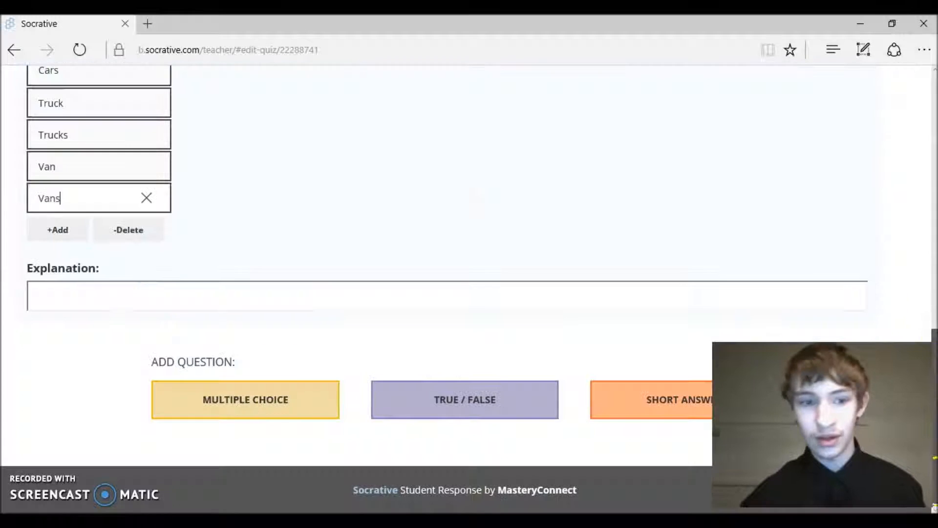
{"action": "left_click", "coordinate": [176, 299]}
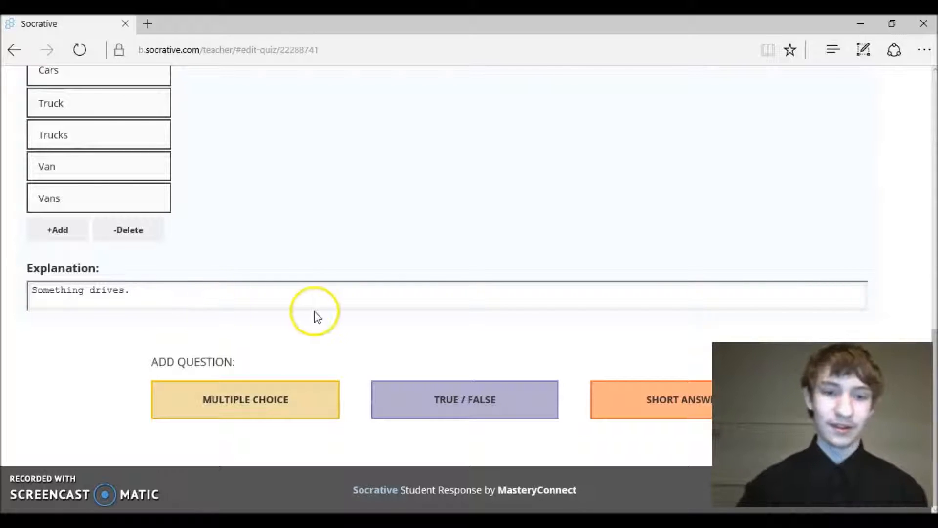
{"action": "scroll", "coordinate": [934, 356], "scroll_direction": "up", "scroll_amount": 1}
{"action": "left_click_drag", "start_coordinate": [934, 356], "coordinate": [911, 220]}
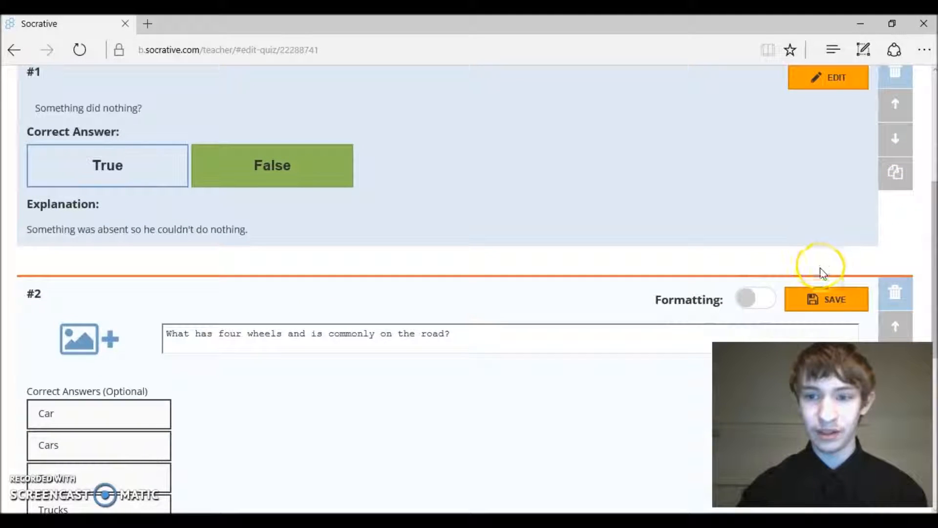
{"action": "left_click", "coordinate": [835, 305]}
{"action": "left_click", "coordinate": [835, 305]}
{"action": "left_click", "coordinate": [837, 304]}
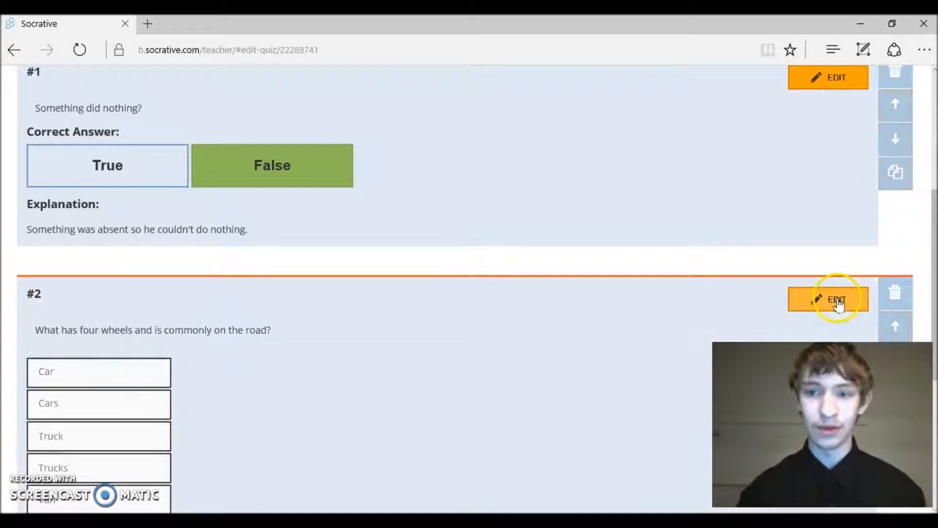
{"action": "left_click_drag", "start_coordinate": [927, 293], "coordinate": [933, 387]}
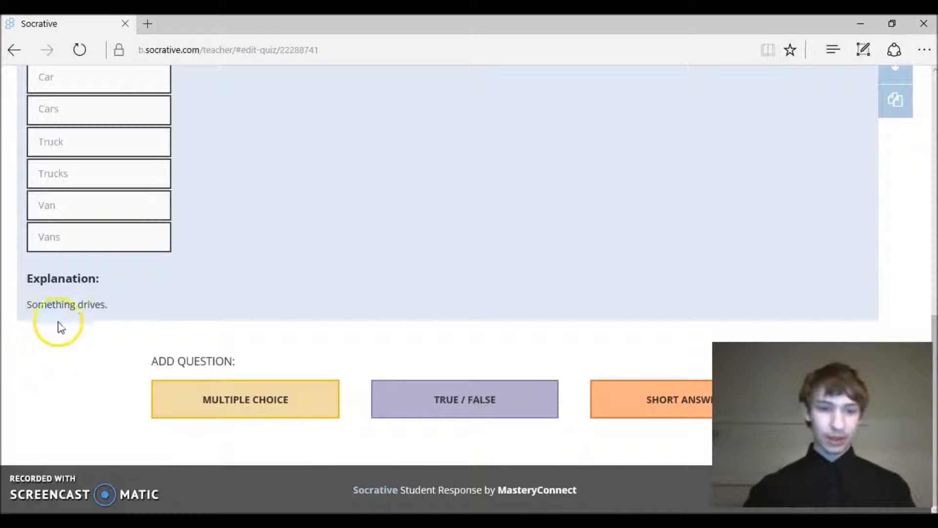
{"action": "left_click", "coordinate": [190, 394]}
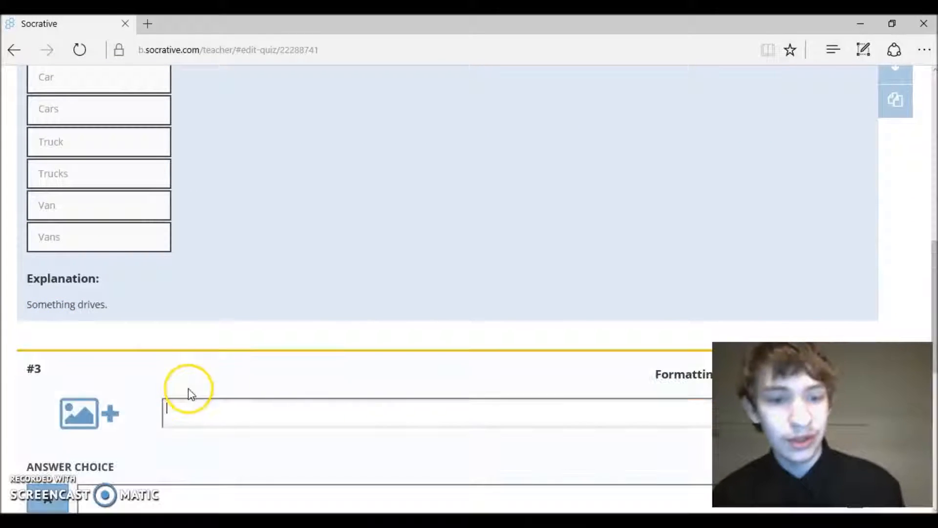
Enter 'Something = ?' with choices Something, Nothing and A lot of something
{"action": "left_click_drag", "start_coordinate": [935, 349], "coordinate": [934, 406]}
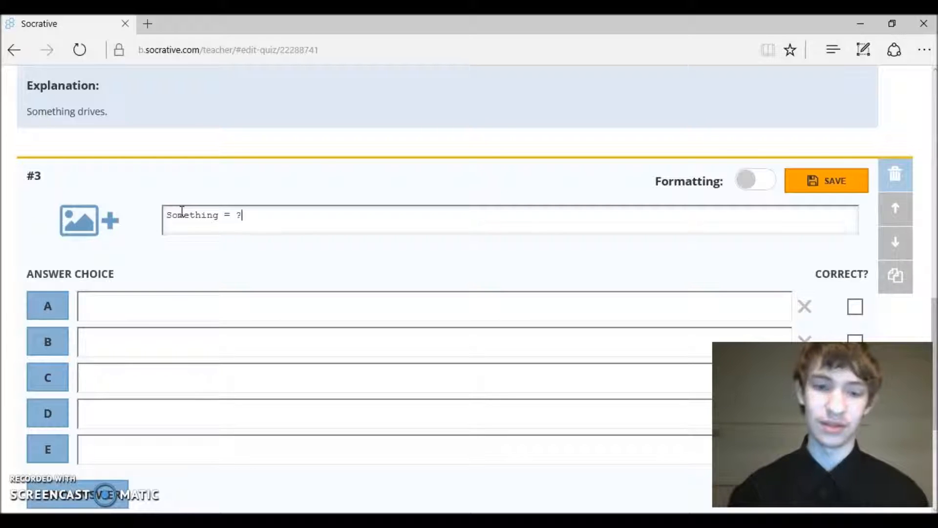
{"action": "left_click", "coordinate": [139, 301]}
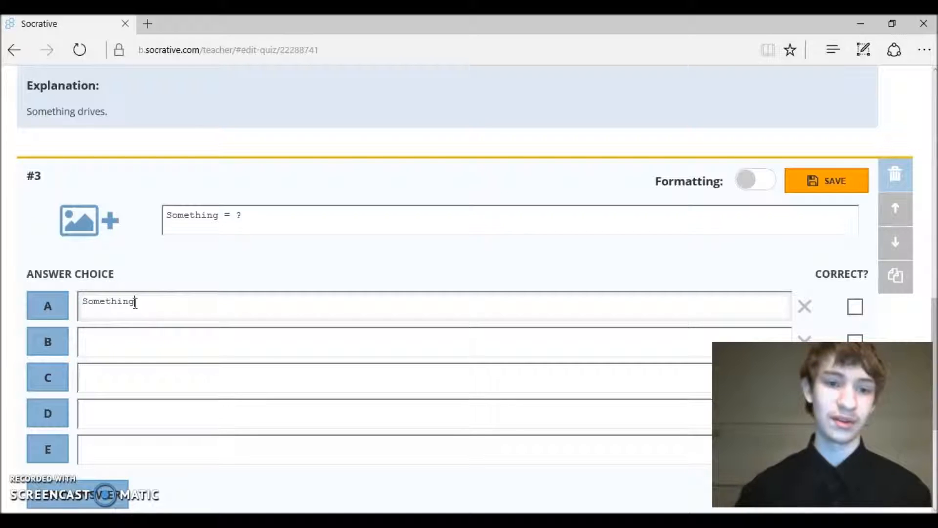
{"action": "left_click", "coordinate": [129, 348]}
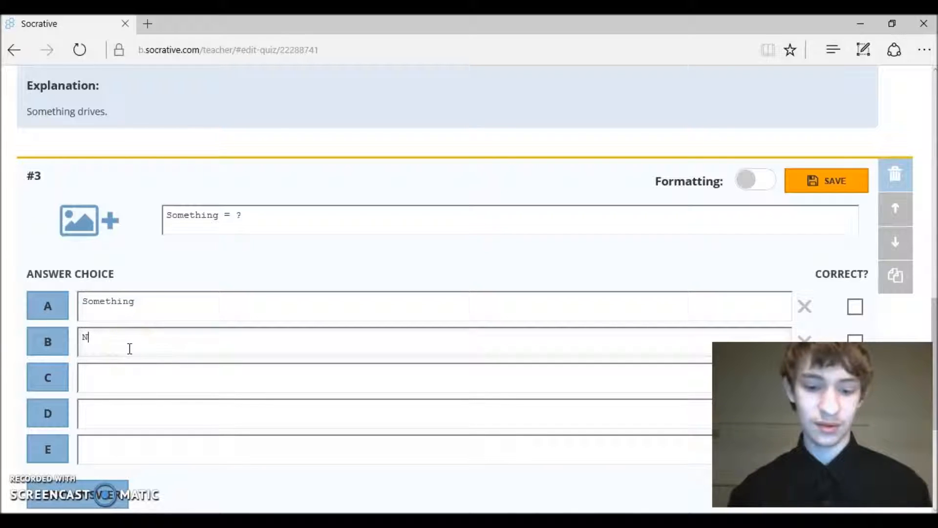
{"action": "left_click", "coordinate": [116, 382]}
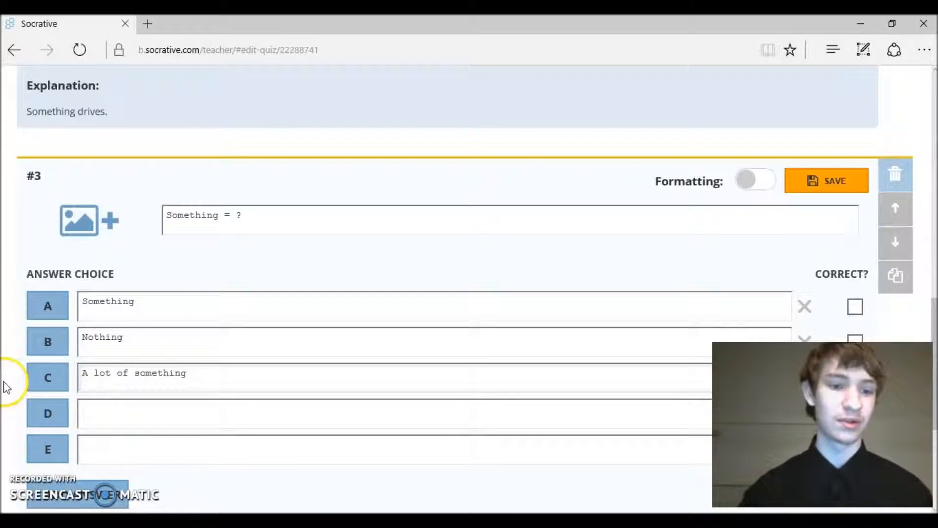
Add two more answer rows, F and G
{"action": "scroll", "coordinate": [928, 318], "scroll_direction": "down", "scroll_amount": 2}
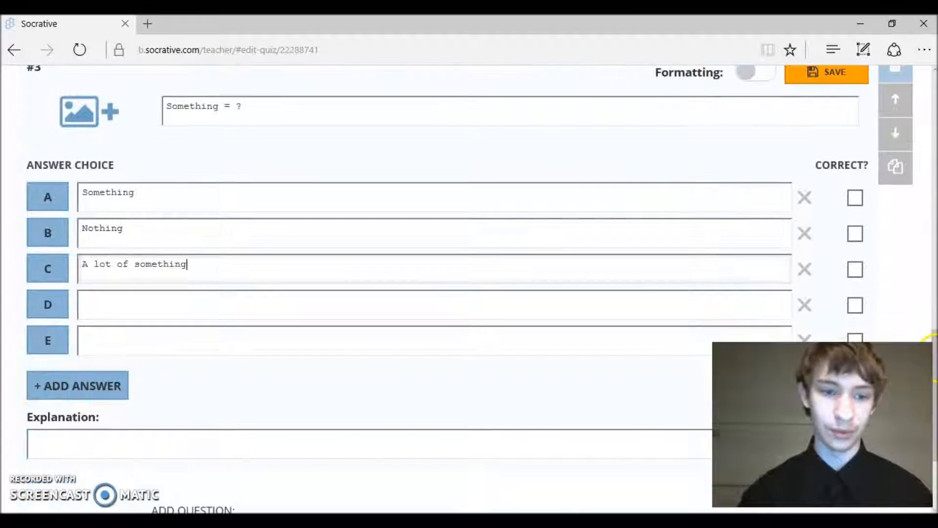
{"action": "left_click", "coordinate": [30, 384]}
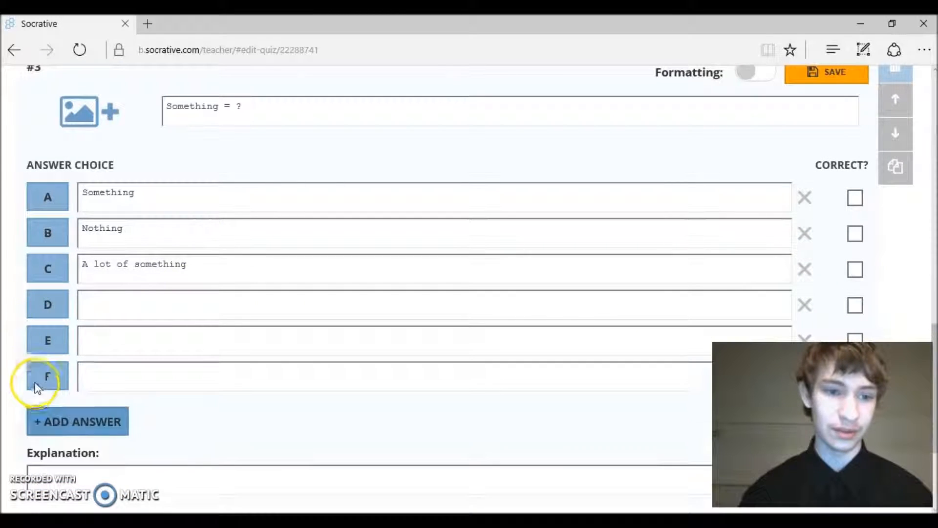
{"action": "left_click", "coordinate": [83, 428]}
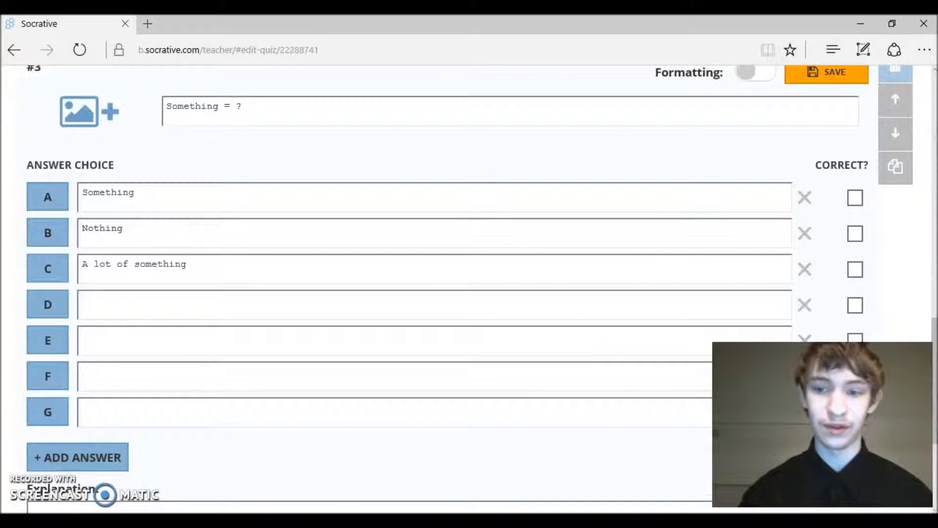
{"action": "left_click_drag", "start_coordinate": [934, 336], "coordinate": [934, 353]}
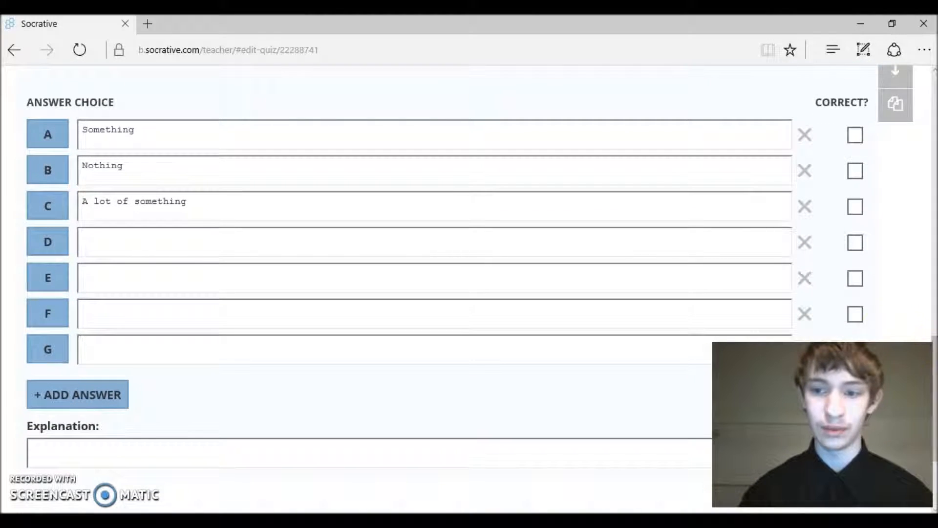
Delete the empty answer rows D through G
{"action": "left_click", "coordinate": [805, 315]}
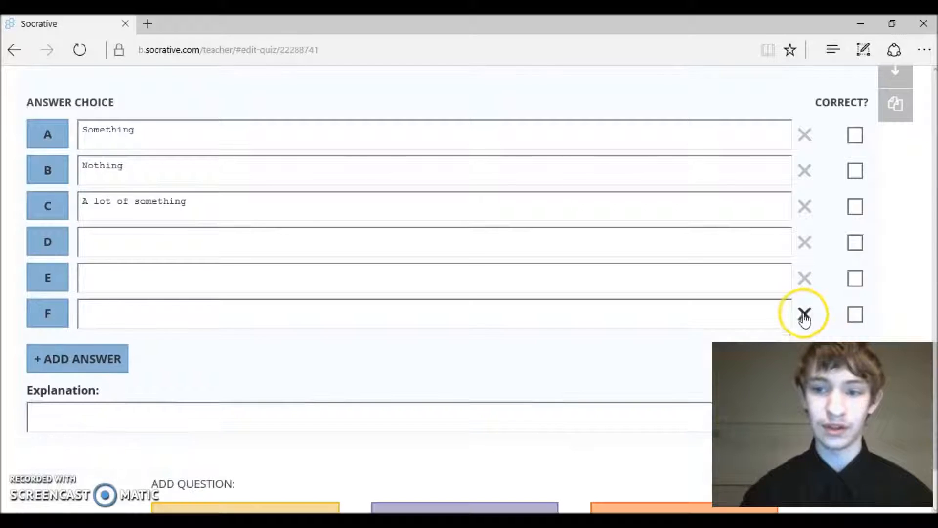
{"action": "left_click", "coordinate": [804, 315]}
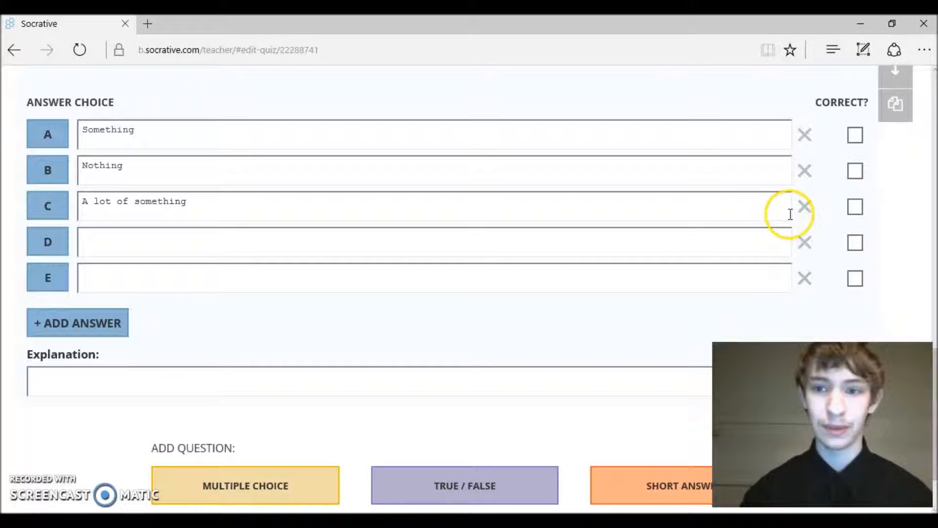
{"action": "left_click", "coordinate": [804, 243]}
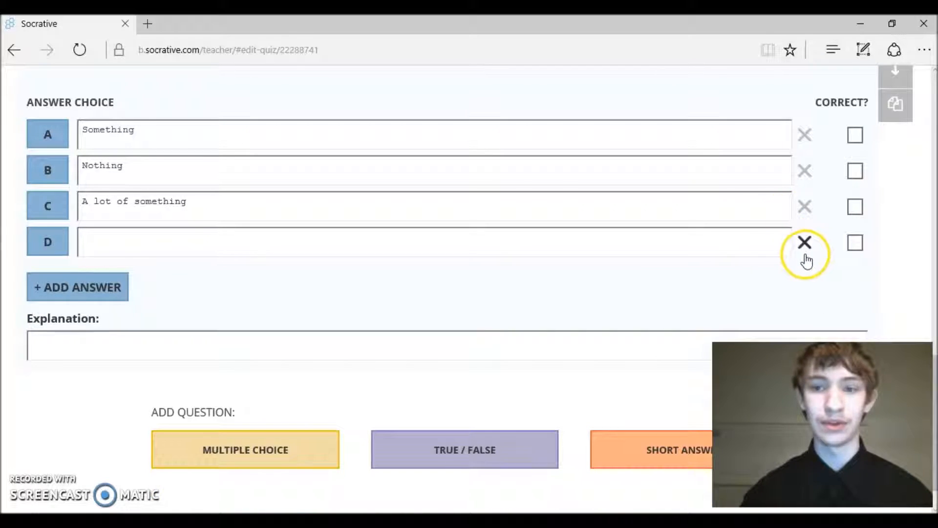
{"action": "left_click", "coordinate": [804, 243]}
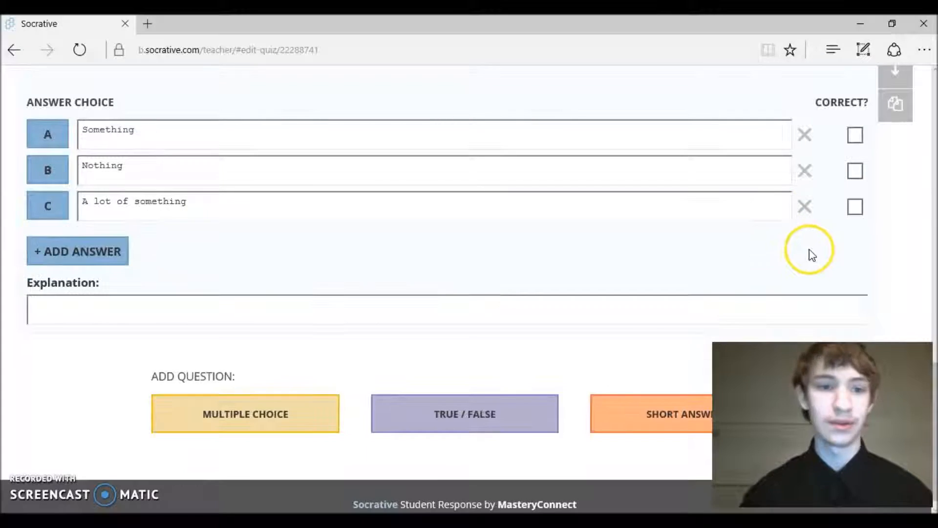
Mark Something and A lot of something correct and append 'Click three answers.' to the question
{"action": "left_click", "coordinate": [855, 206]}
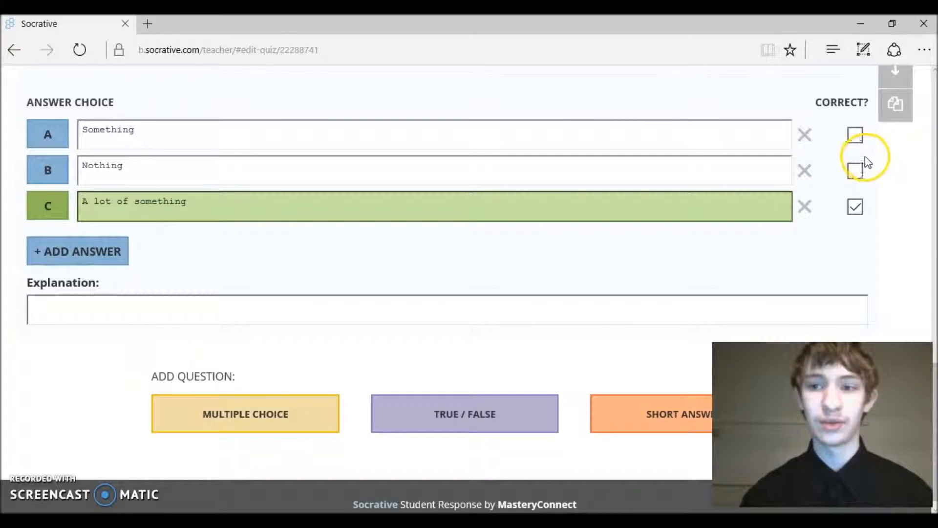
{"action": "left_click", "coordinate": [855, 136]}
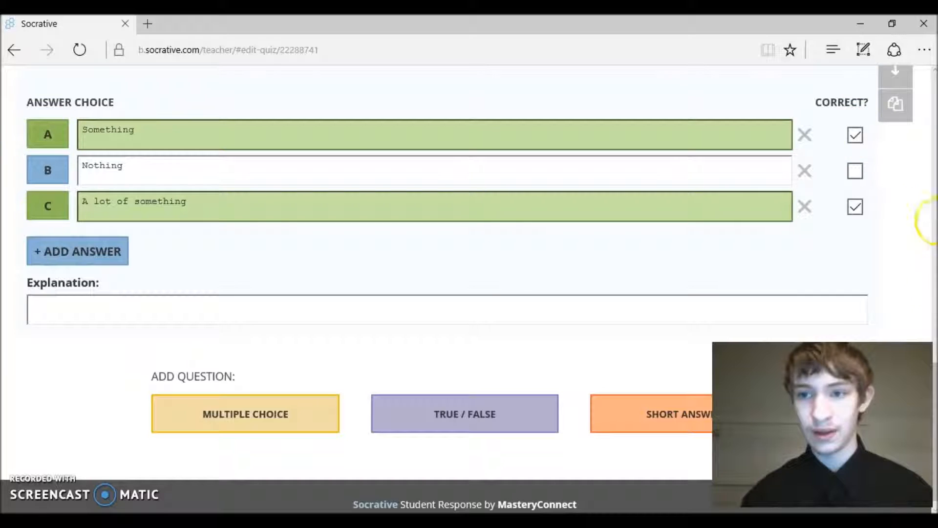
{"action": "scroll", "coordinate": [469, 293], "scroll_direction": "up", "scroll_amount": 3}
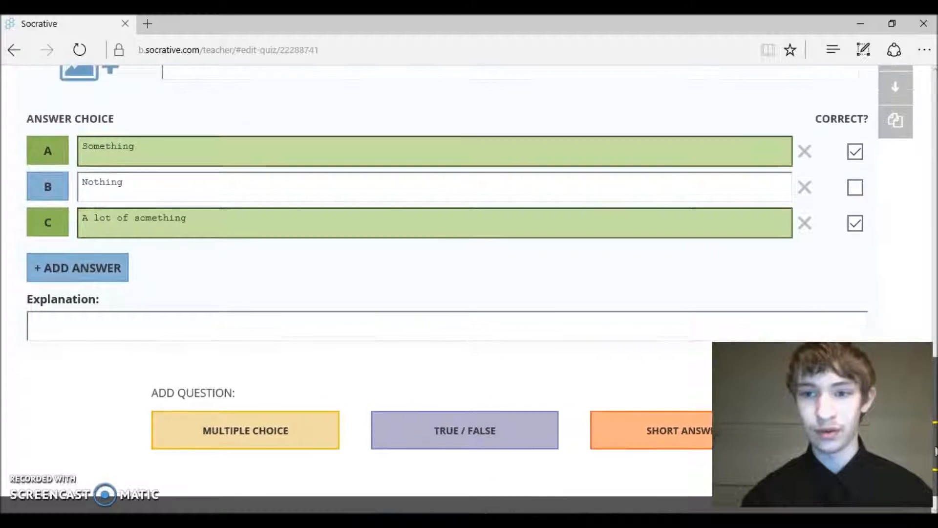
{"action": "left_click", "coordinate": [855, 316]}
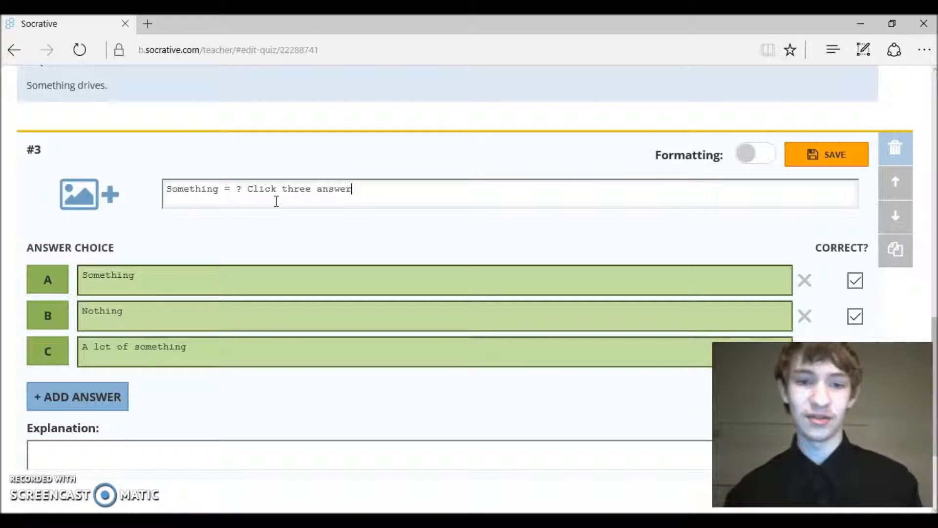
{"action": "left_click", "coordinate": [277, 197]}
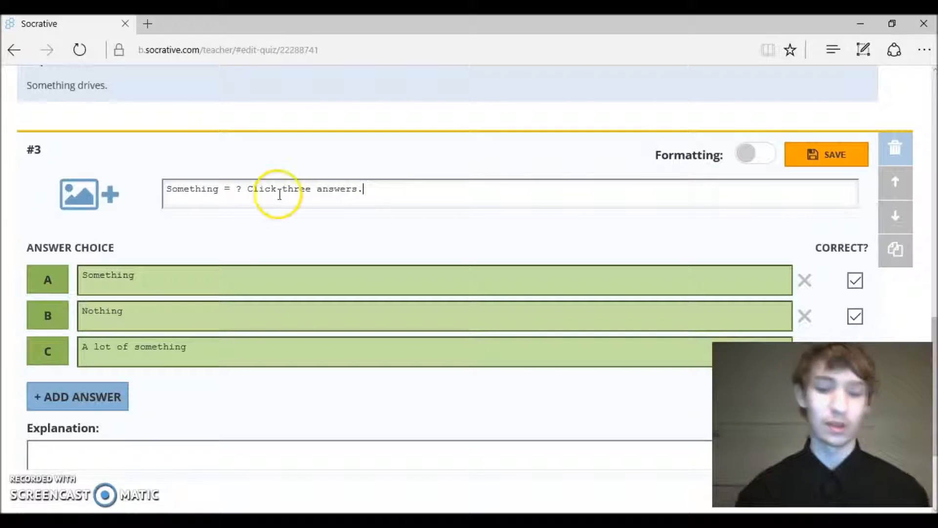
{"action": "left_click", "coordinate": [422, 149]}
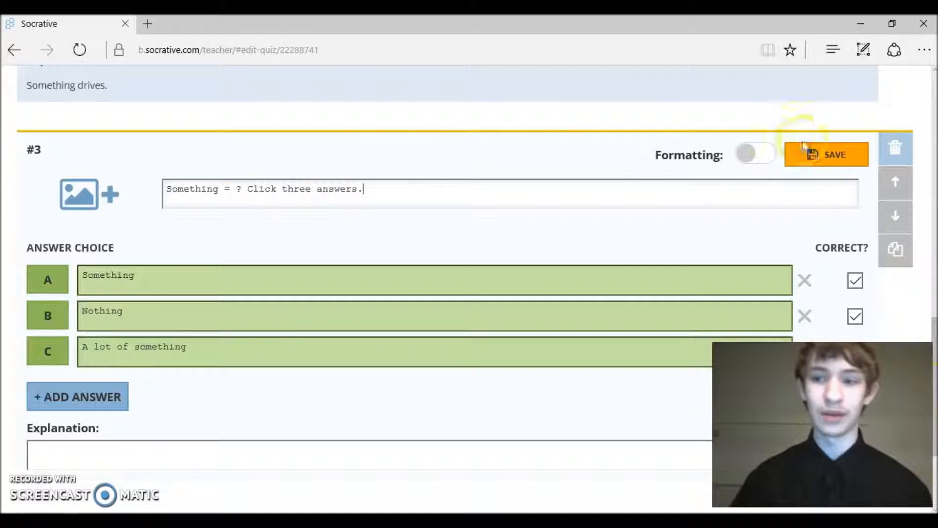
{"action": "left_click", "coordinate": [854, 316]}
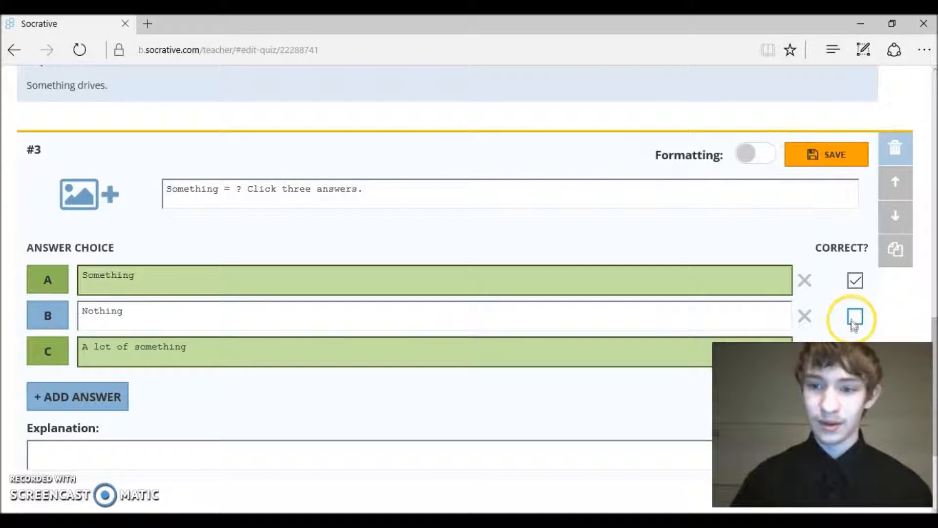
{"action": "left_click_drag", "start_coordinate": [935, 334], "coordinate": [936, 354]}
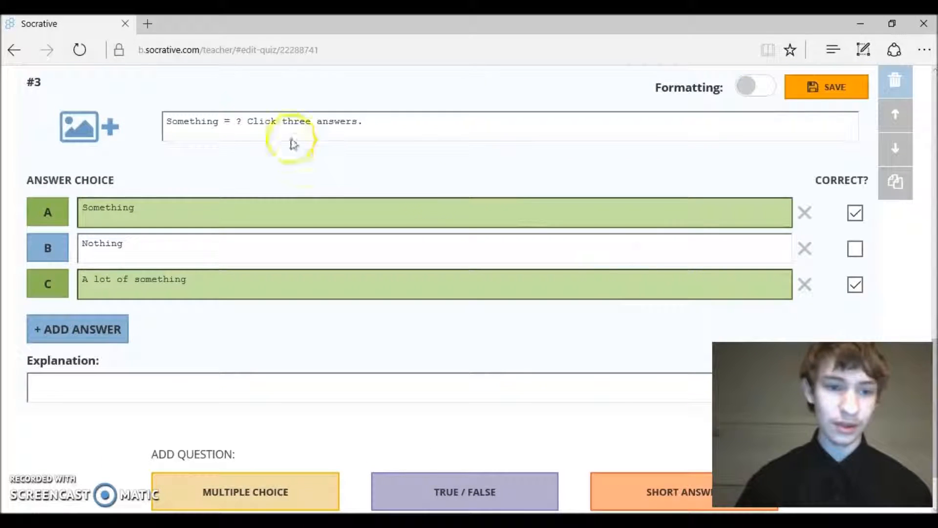
Write the explanation 'Something = something.' for question #3
{"action": "left_click", "coordinate": [224, 383]}
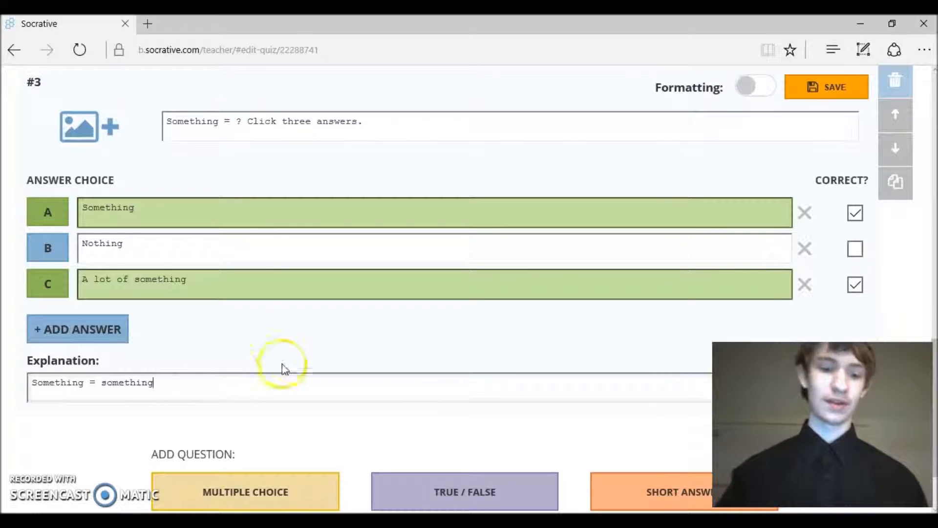
{"action": "scroll", "coordinate": [920, 293], "scroll_direction": "down", "scroll_amount": 2}
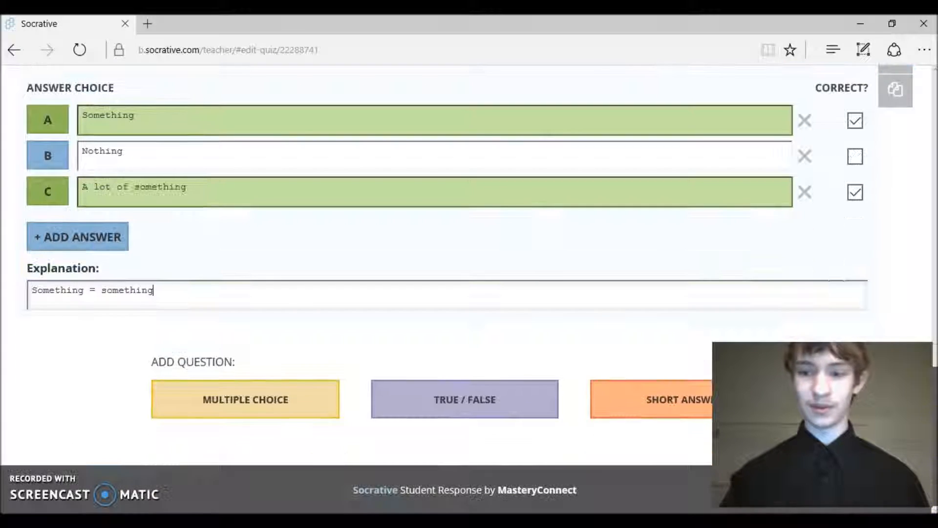
{"action": "scroll", "coordinate": [921, 293], "scroll_direction": "up", "scroll_amount": 8}
{"action": "scroll", "coordinate": [920, 293], "scroll_direction": "down", "scroll_amount": 3}
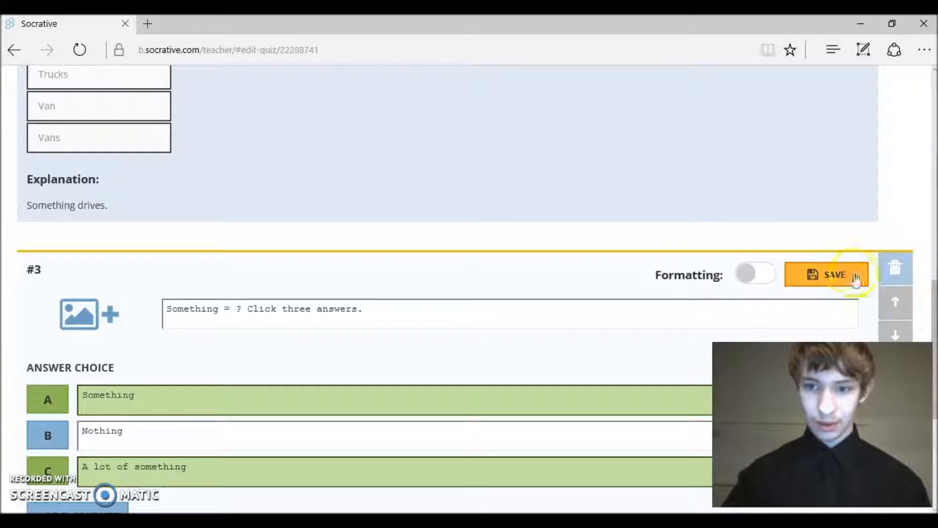
{"action": "scroll", "coordinate": [929, 269], "scroll_direction": "up", "scroll_amount": 3}
Scroll to the top of the editor and use SAVE & EXIT on the Something quiz
{"action": "left_click_drag", "start_coordinate": [928, 269], "coordinate": [930, 92]}
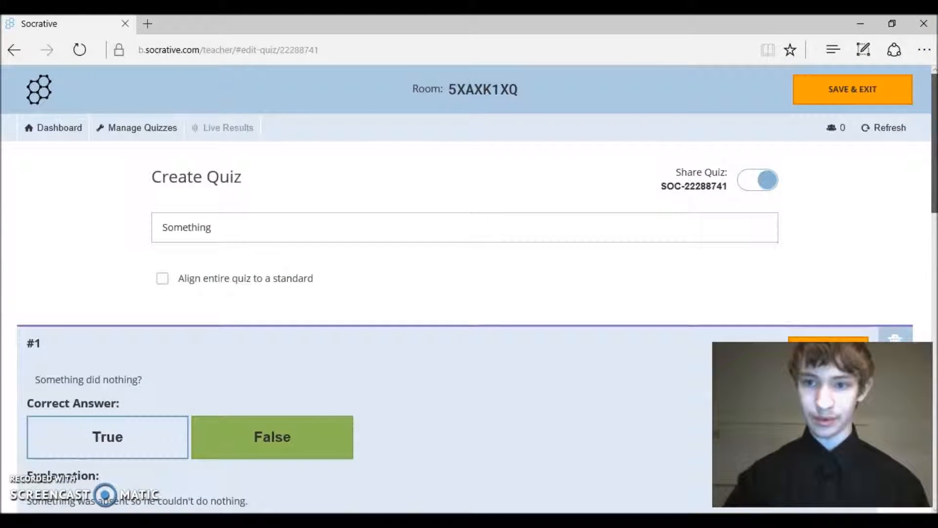
{"action": "left_click_drag", "start_coordinate": [934, 129], "coordinate": [931, 188]}
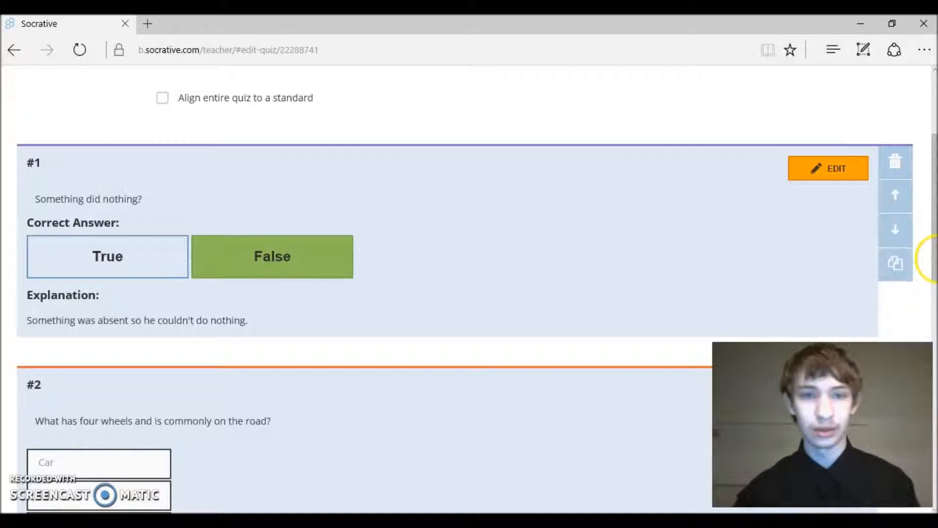
{"action": "scroll", "coordinate": [931, 264], "scroll_direction": "up", "scroll_amount": 4}
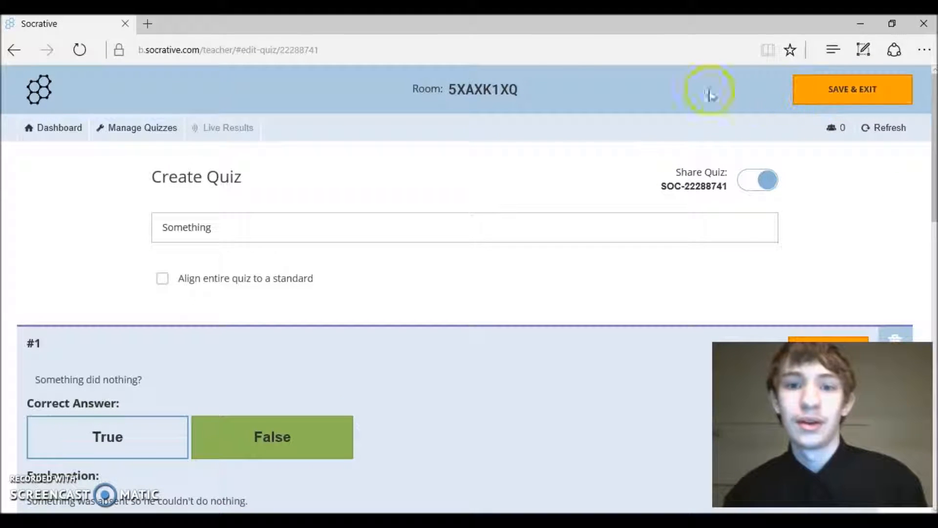
{"action": "left_click", "coordinate": [882, 98]}
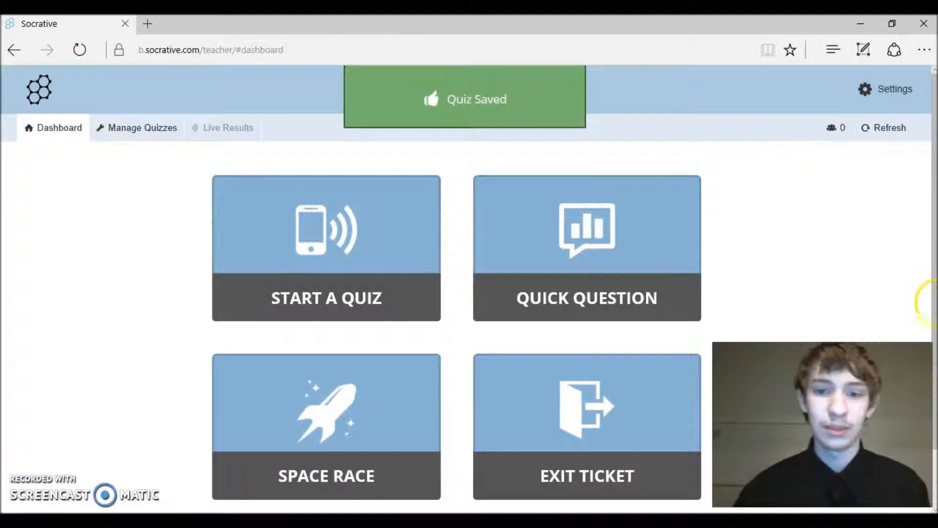
{"action": "left_click_drag", "start_coordinate": [937, 288], "coordinate": [923, 230]}
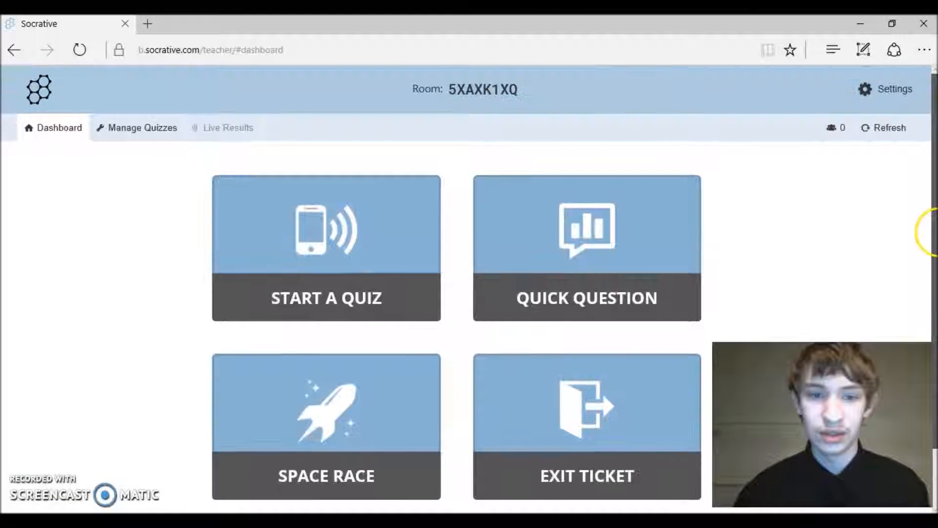
From My Quizzes, download the Something quiz as Quiz_something.pdf
{"action": "left_click", "coordinate": [124, 121]}
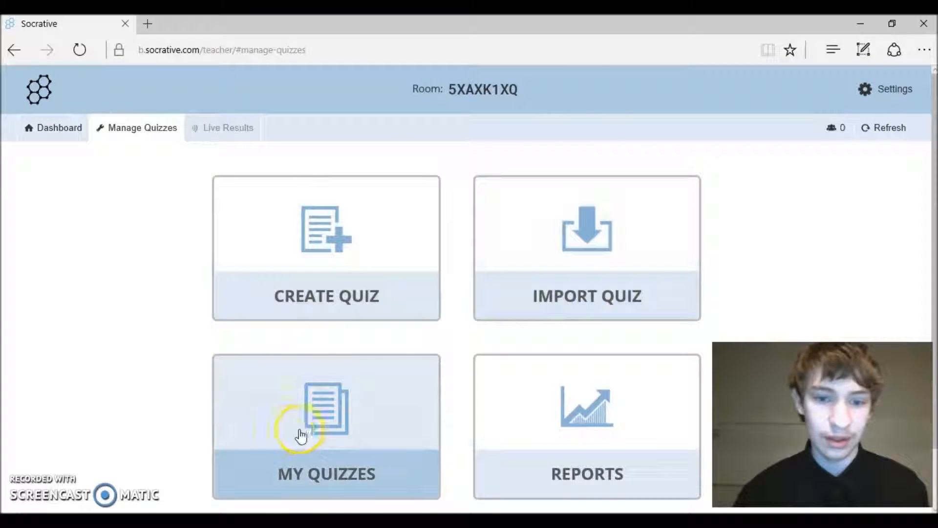
{"action": "left_click", "coordinate": [306, 430]}
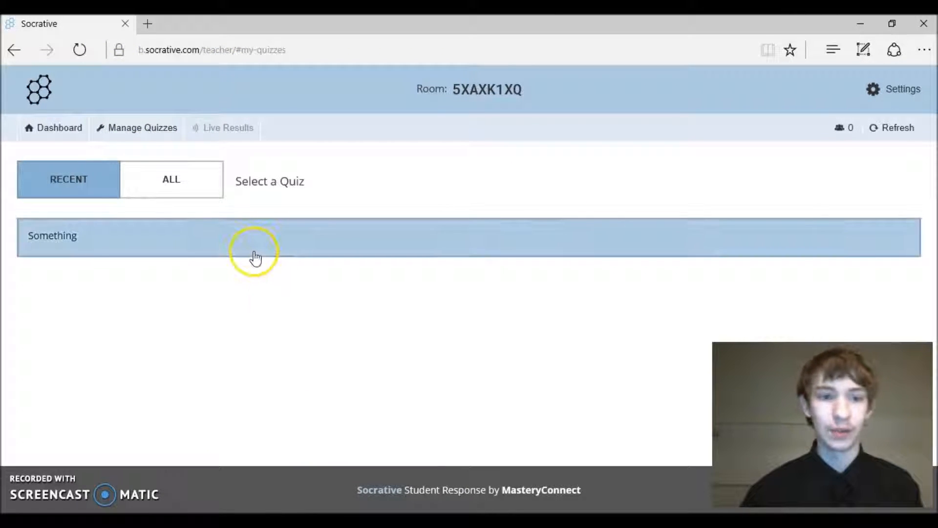
{"action": "left_click", "coordinate": [256, 255]}
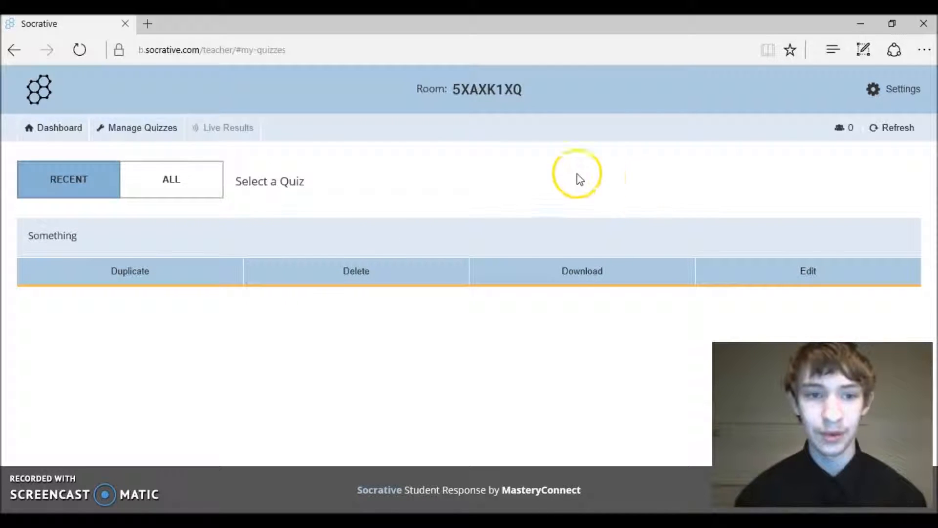
{"action": "left_click", "coordinate": [570, 275]}
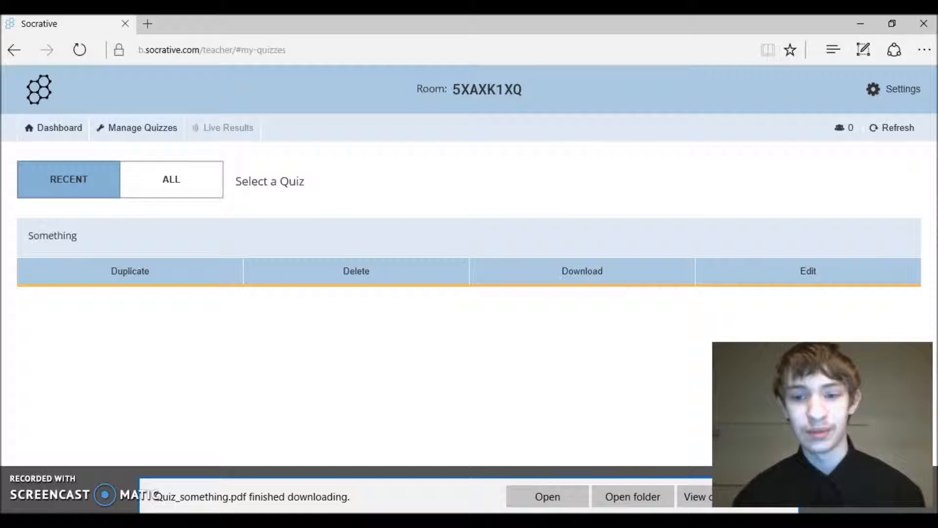
View Quiz_something.pdf in Edge, scroll through its three questions, then close it
{"action": "left_click", "coordinate": [525, 494]}
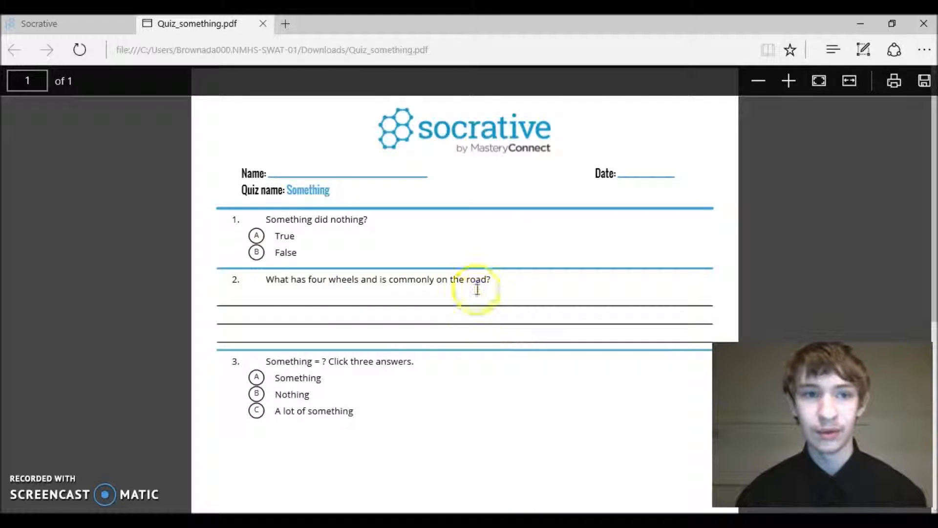
{"action": "left_click_drag", "start_coordinate": [936, 187], "coordinate": [904, 132]}
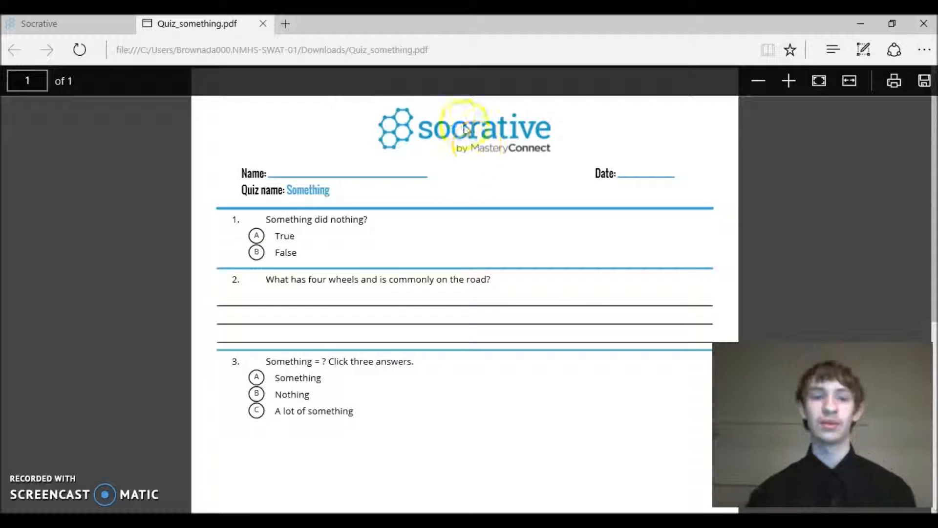
{"action": "left_click", "coordinate": [263, 24]}
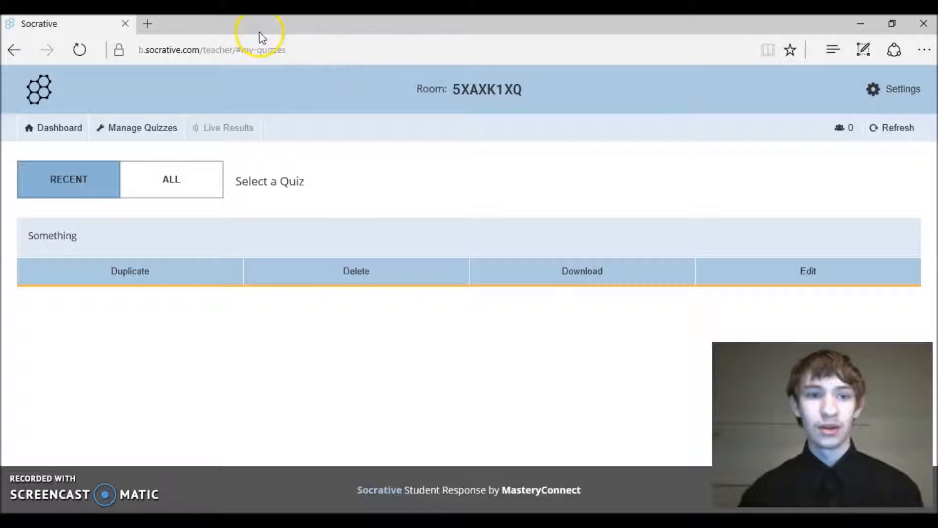
Begin a Space Race setup from the teacher dashboard using the Something quiz
{"action": "left_click", "coordinate": [122, 141]}
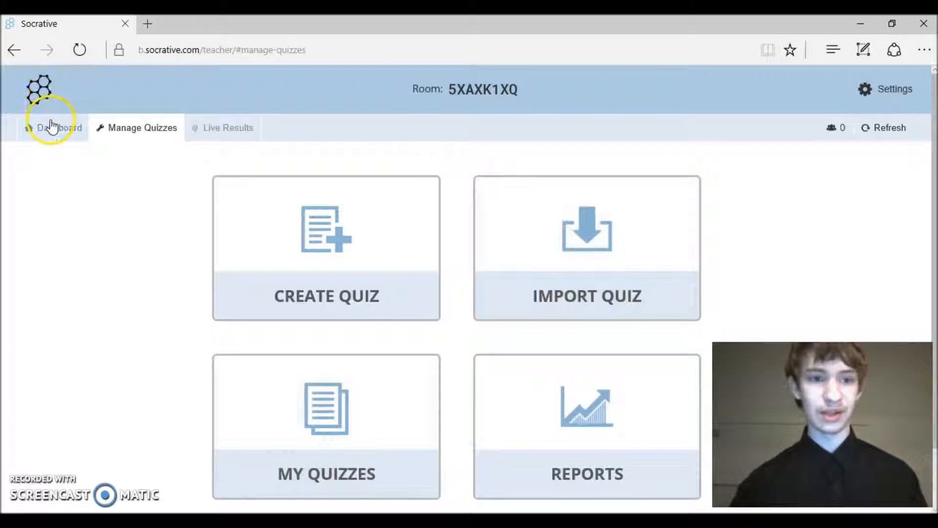
{"action": "left_click", "coordinate": [51, 128]}
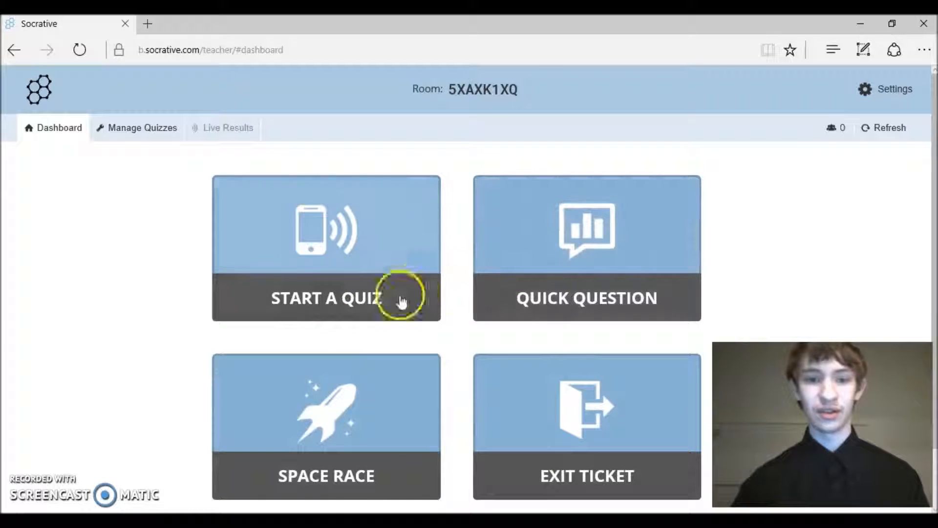
{"action": "left_click", "coordinate": [285, 381]}
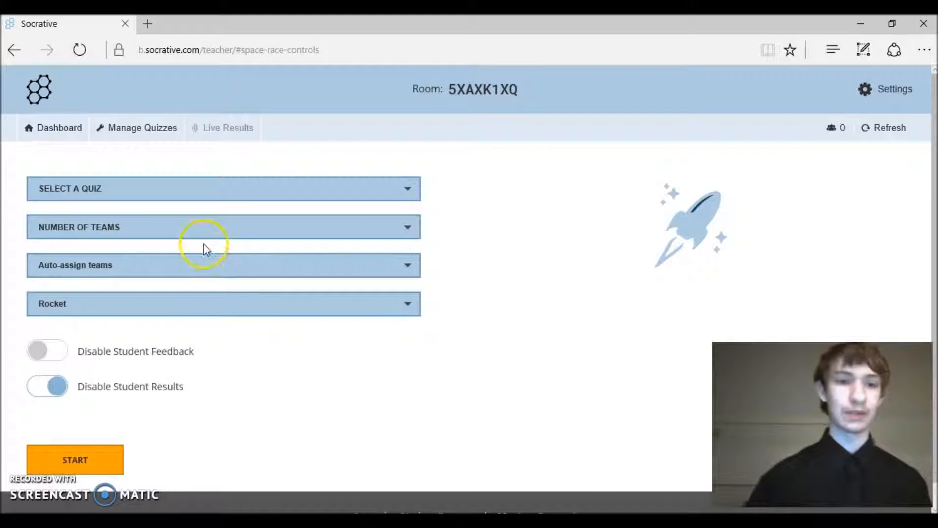
{"action": "left_click", "coordinate": [166, 196]}
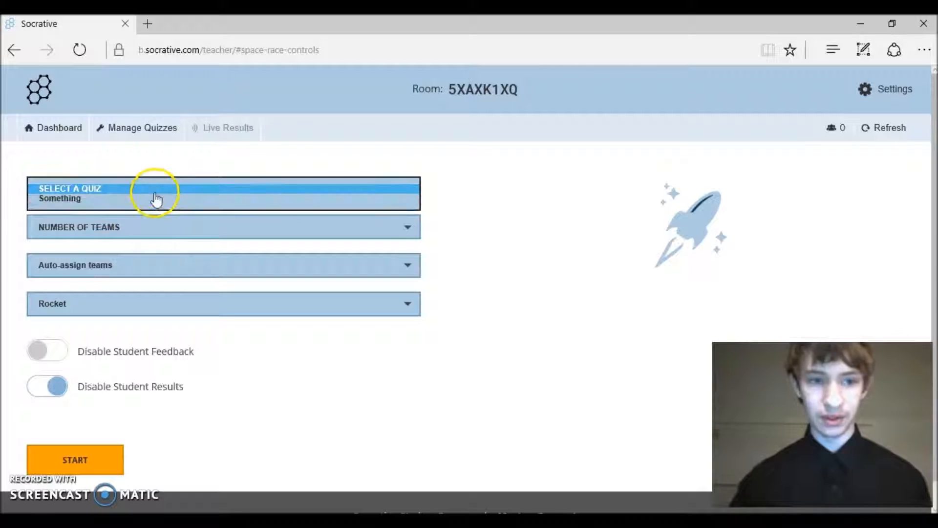
{"action": "left_click", "coordinate": [76, 200]}
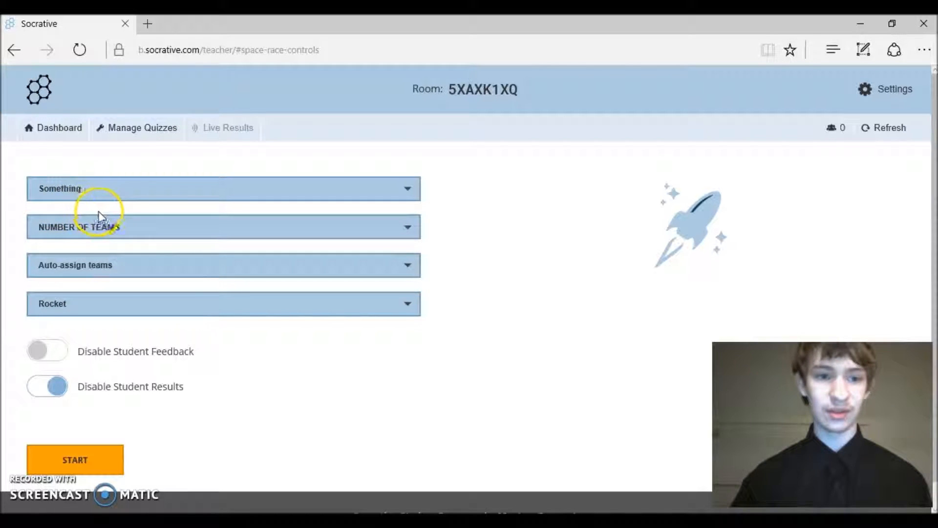
Set the race to 2 auto-assigned teams with the bee as the racing icon
{"action": "left_click", "coordinate": [119, 234]}
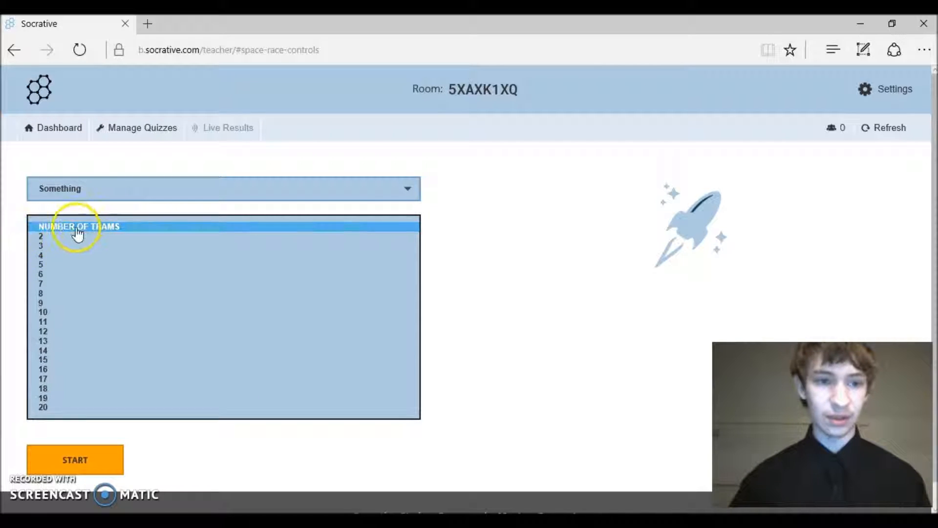
{"action": "left_click", "coordinate": [41, 237]}
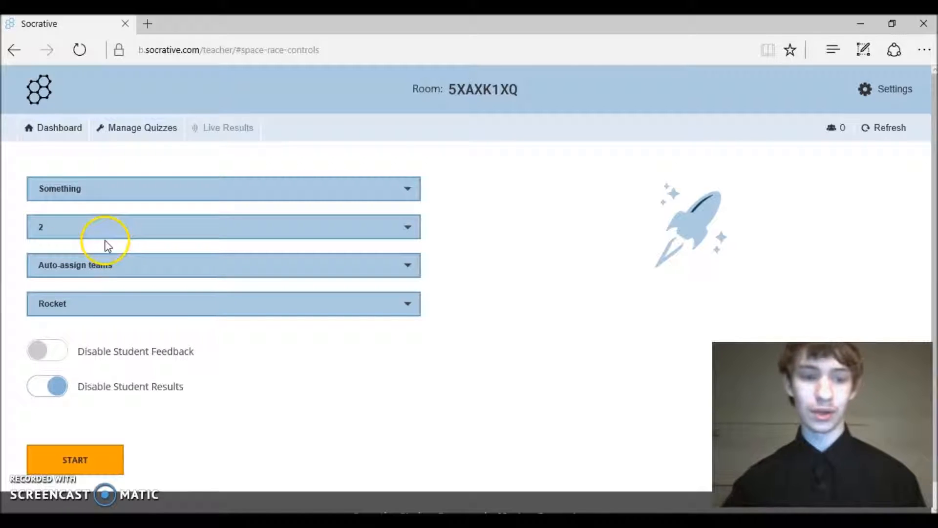
{"action": "left_click", "coordinate": [97, 265]}
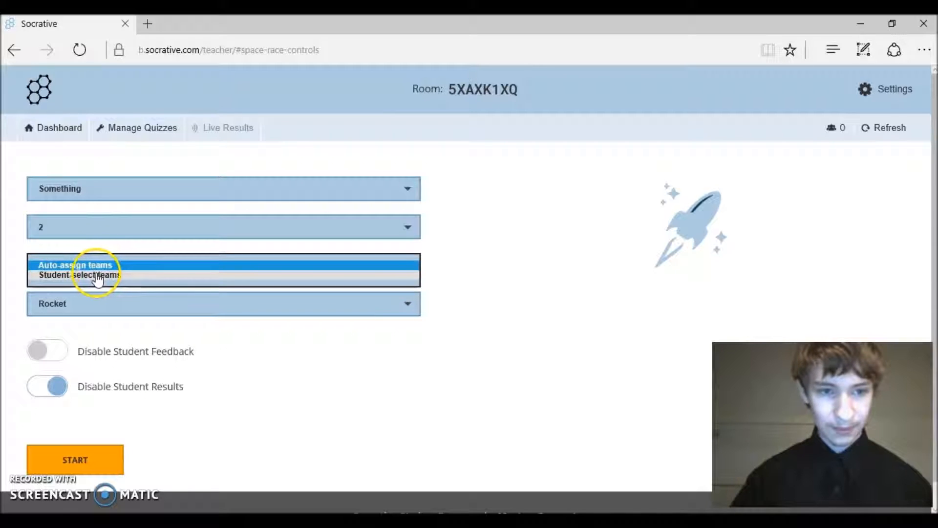
{"action": "left_click", "coordinate": [74, 266]}
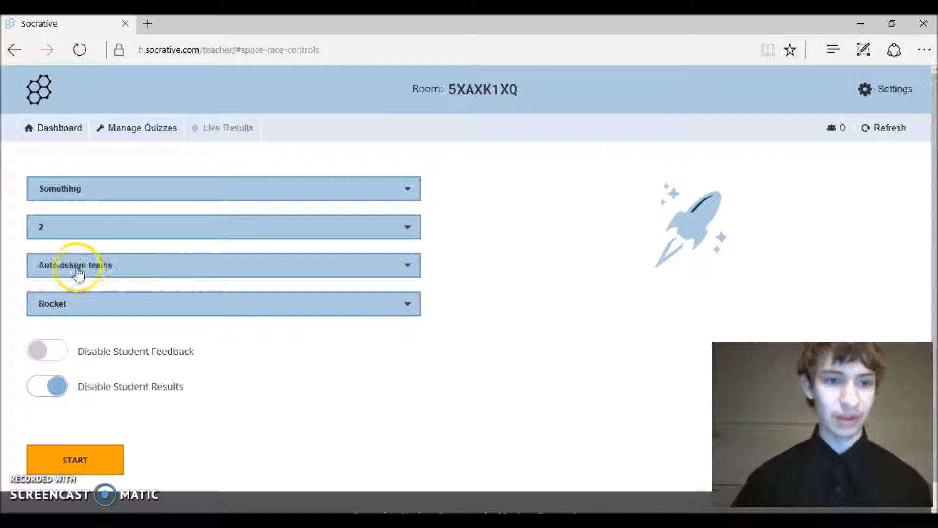
{"action": "left_click", "coordinate": [101, 315]}
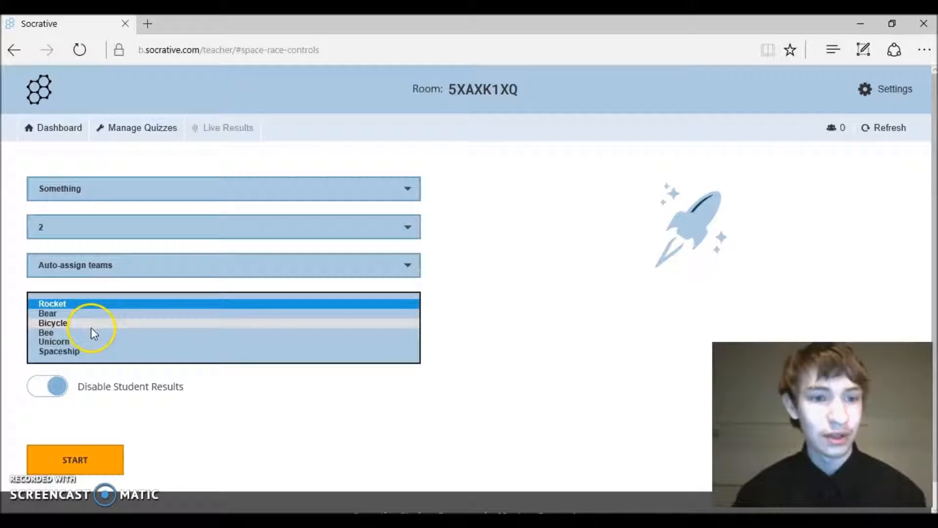
{"action": "left_click", "coordinate": [52, 331]}
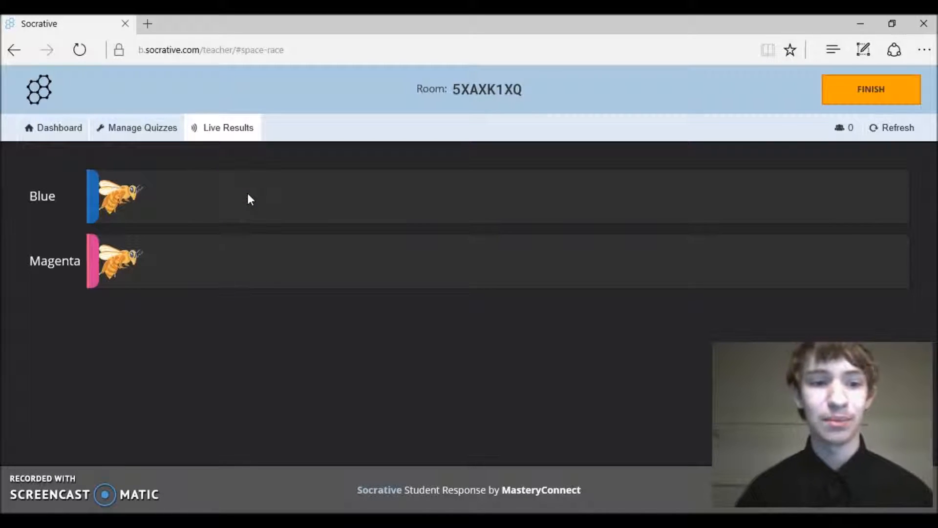
Search for 'socrative' from the left Edge window's address box
{"action": "left_click", "coordinate": [270, 191]}
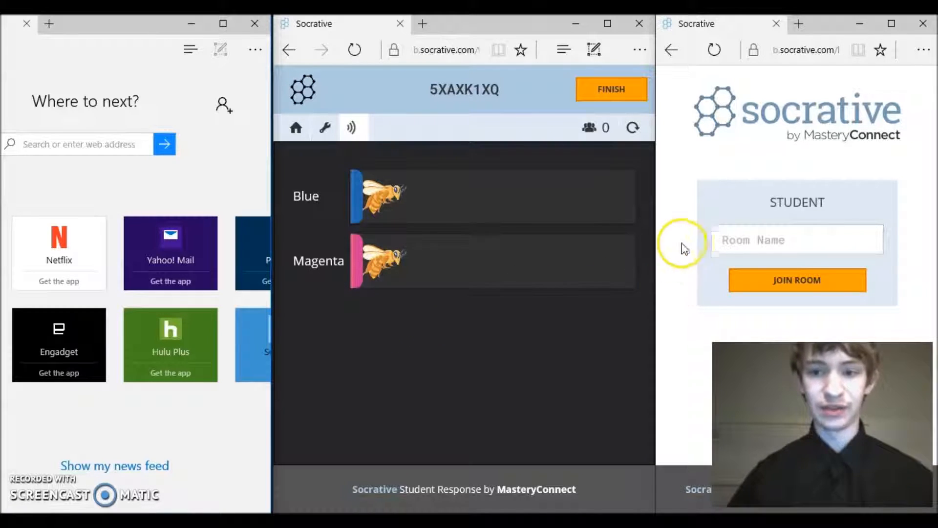
{"action": "left_click", "coordinate": [646, 176]}
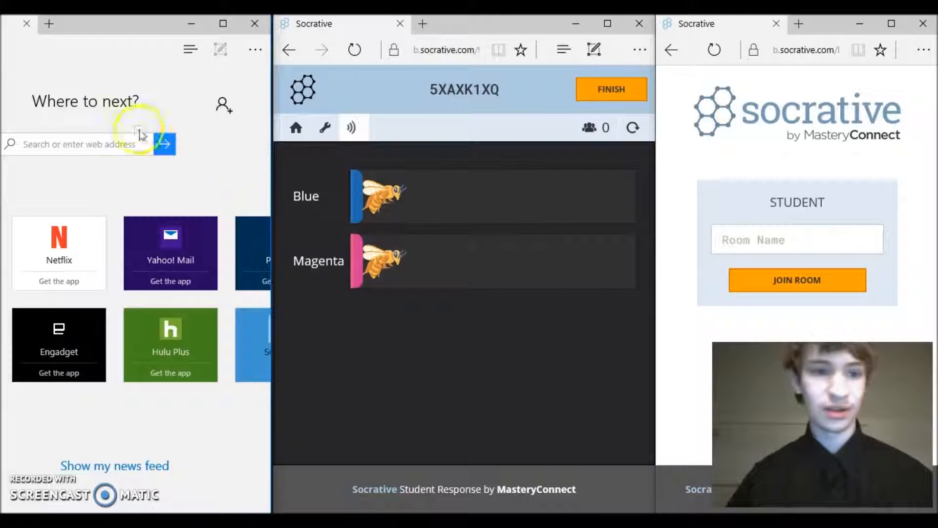
{"action": "left_click", "coordinate": [68, 148]}
{"action": "type", "text": "so"}
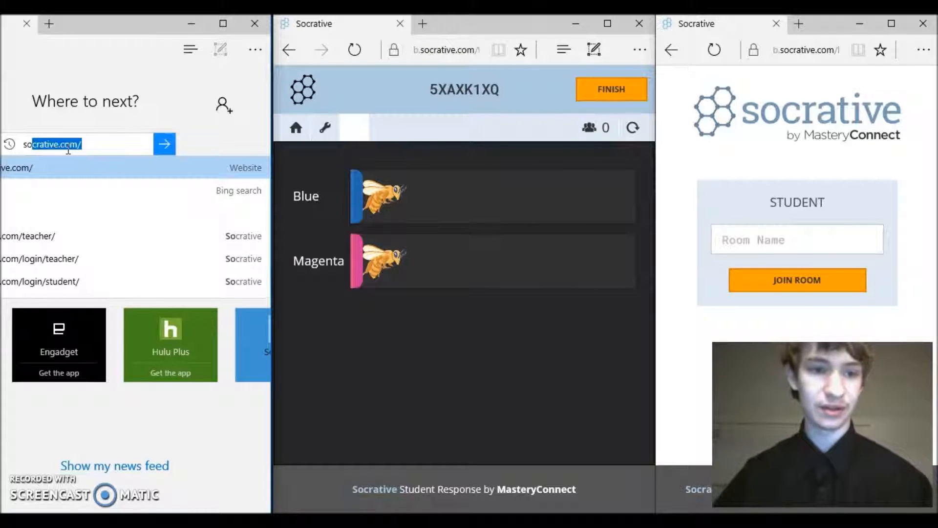
{"action": "type", "text": "crative"}
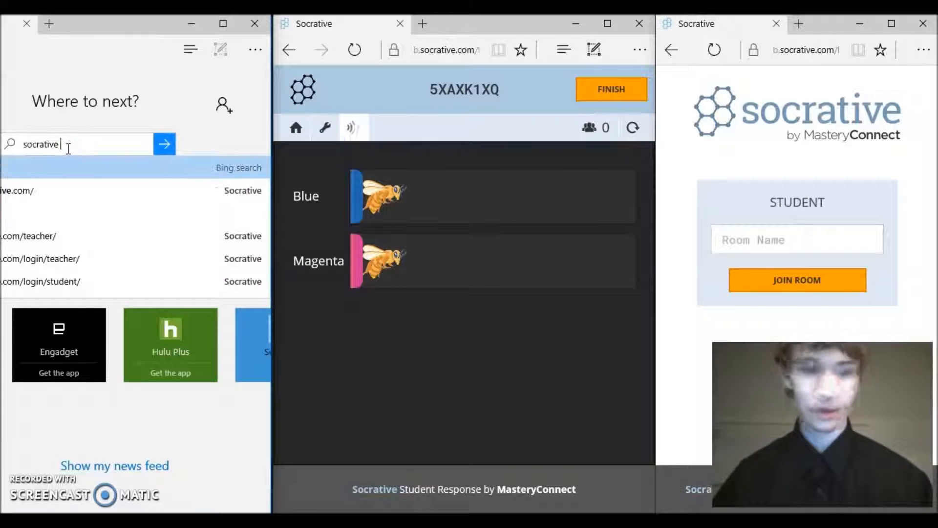
{"action": "key", "text": "Return"}
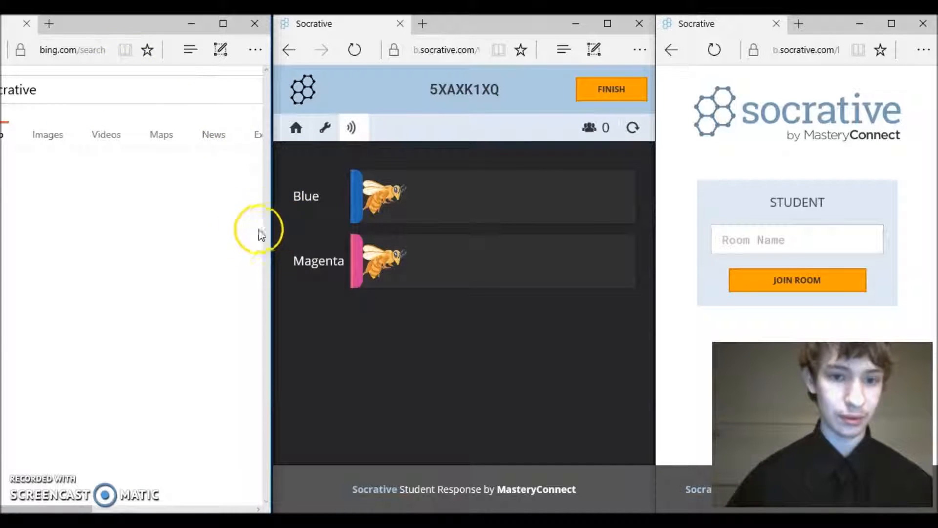
Widen and reposition the search window, then rerun the Bing search for socrative
{"action": "left_click_drag", "start_coordinate": [272, 239], "coordinate": [466, 215]}
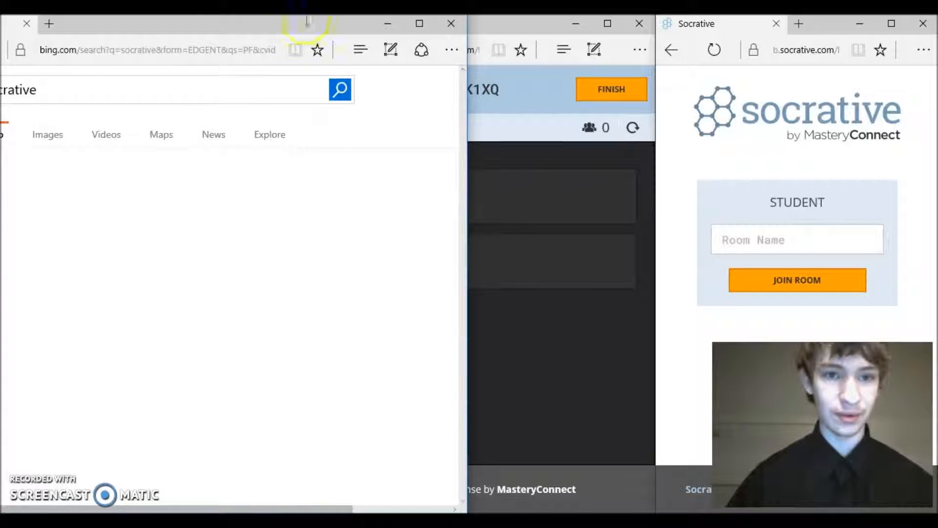
{"action": "left_click_drag", "start_coordinate": [279, 23], "coordinate": [346, 25]}
{"action": "left_click", "coordinate": [154, 90]}
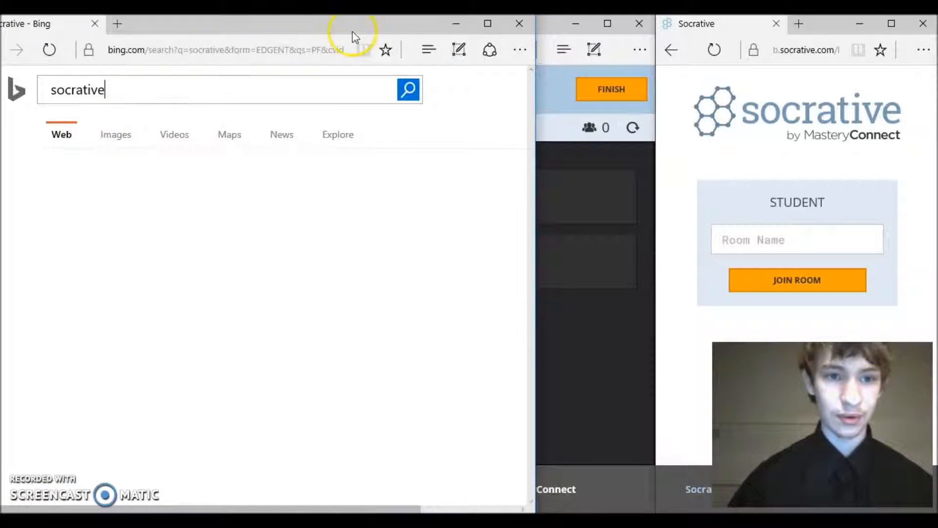
{"action": "left_click", "coordinate": [408, 98]}
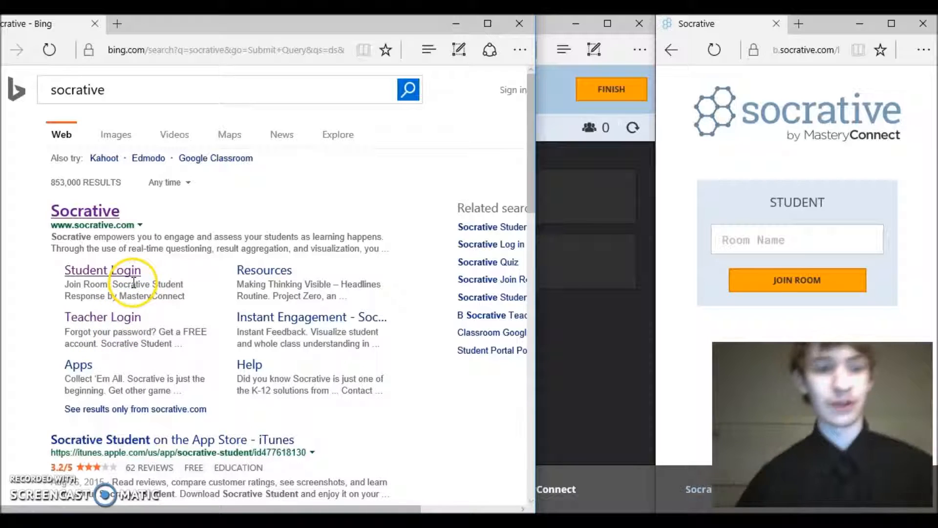
Go to the Socrative Student Login page and widen the teacher's race view again
{"action": "left_click", "coordinate": [96, 272]}
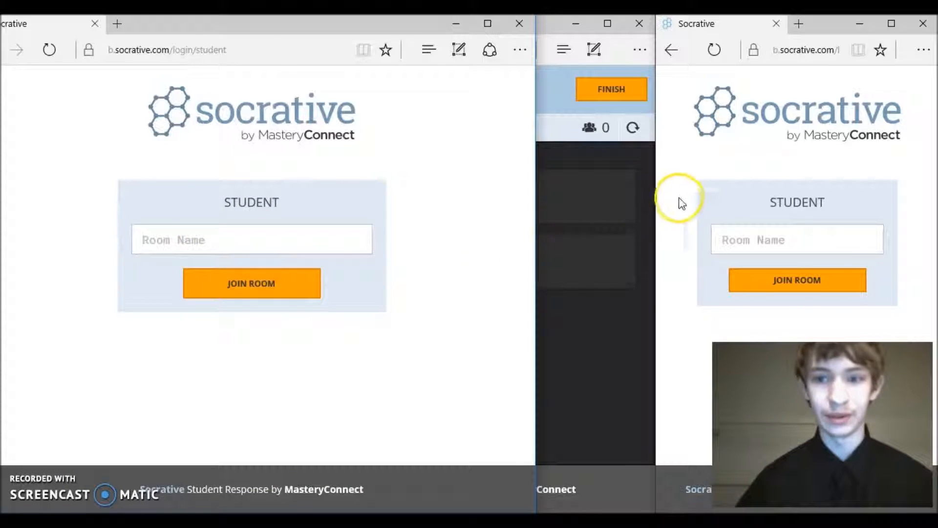
{"action": "left_click", "coordinate": [494, 242]}
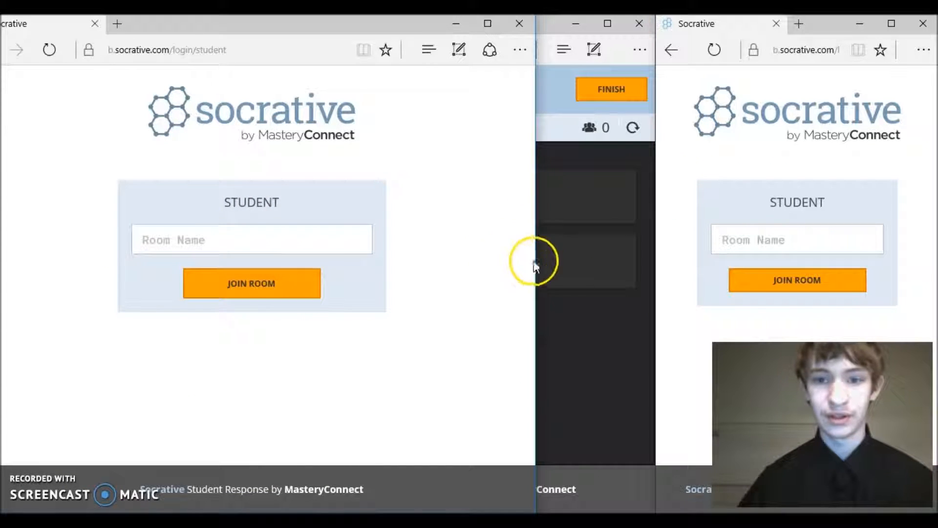
{"action": "left_click_drag", "start_coordinate": [539, 263], "coordinate": [278, 413]}
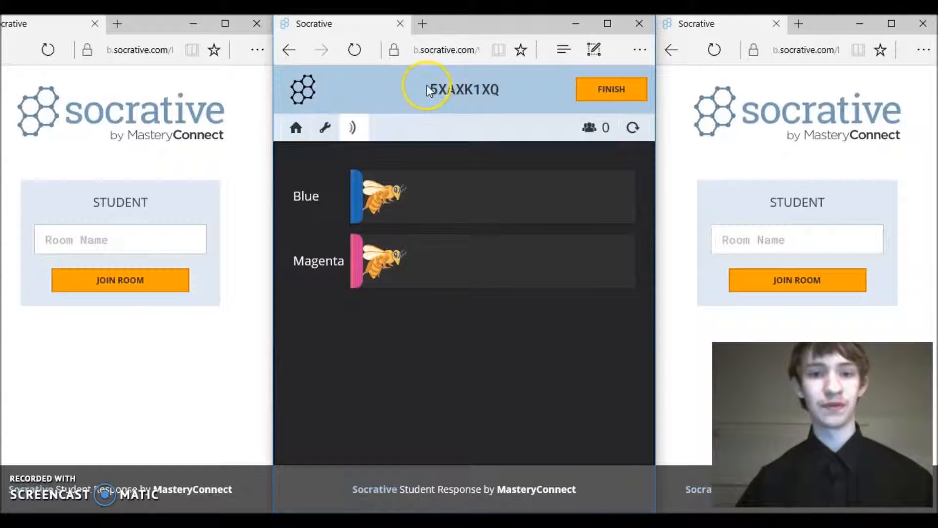
{"action": "left_click_drag", "start_coordinate": [490, 90], "coordinate": [502, 94]}
{"action": "left_click", "coordinate": [439, 371]}
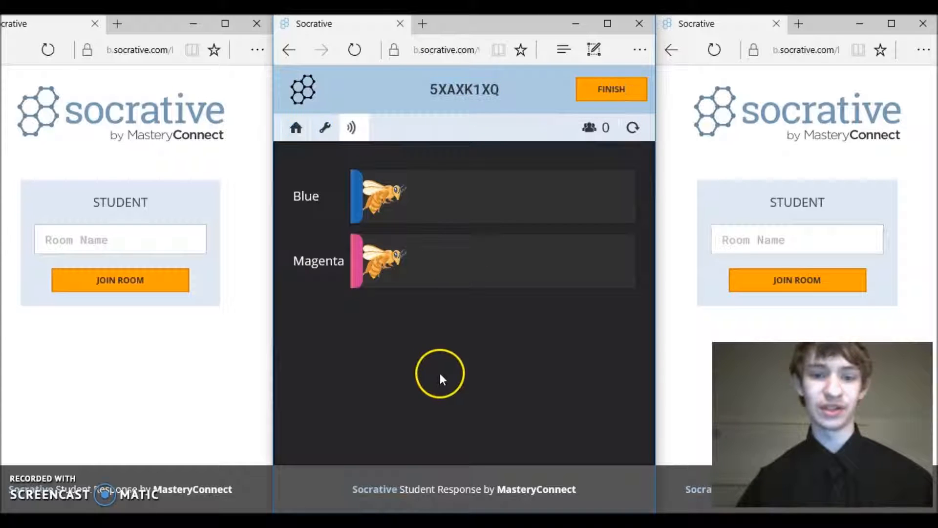
{"action": "left_click_drag", "start_coordinate": [503, 82], "coordinate": [389, 87]}
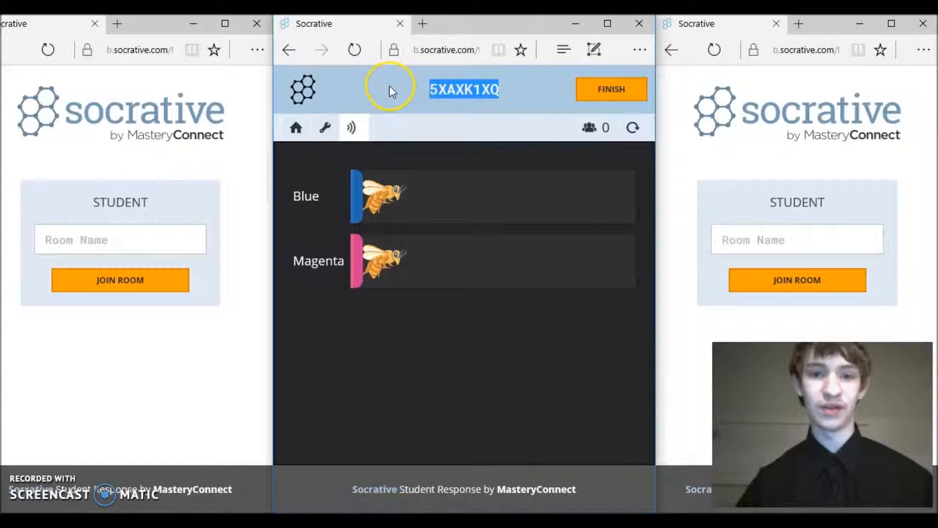
{"action": "left_click", "coordinate": [394, 87]}
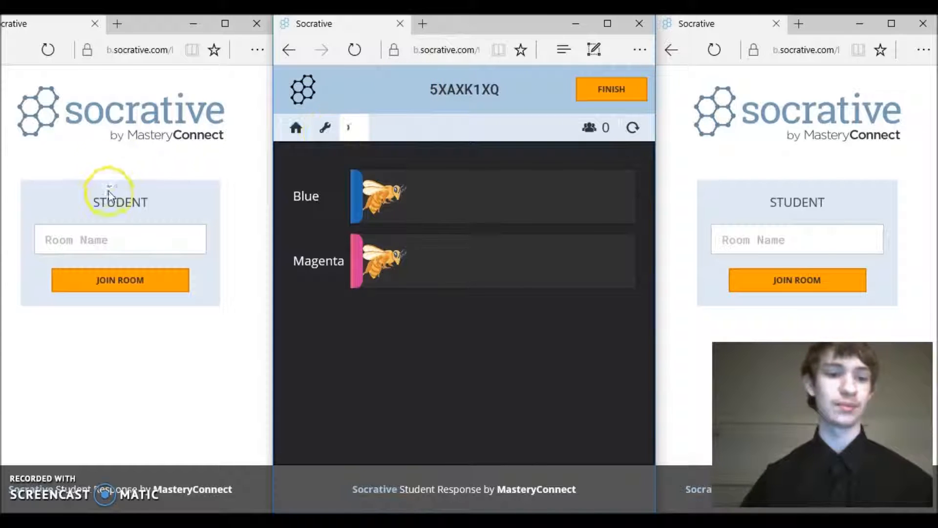
{"action": "left_click", "coordinate": [92, 246]}
{"action": "left_click", "coordinate": [92, 250]}
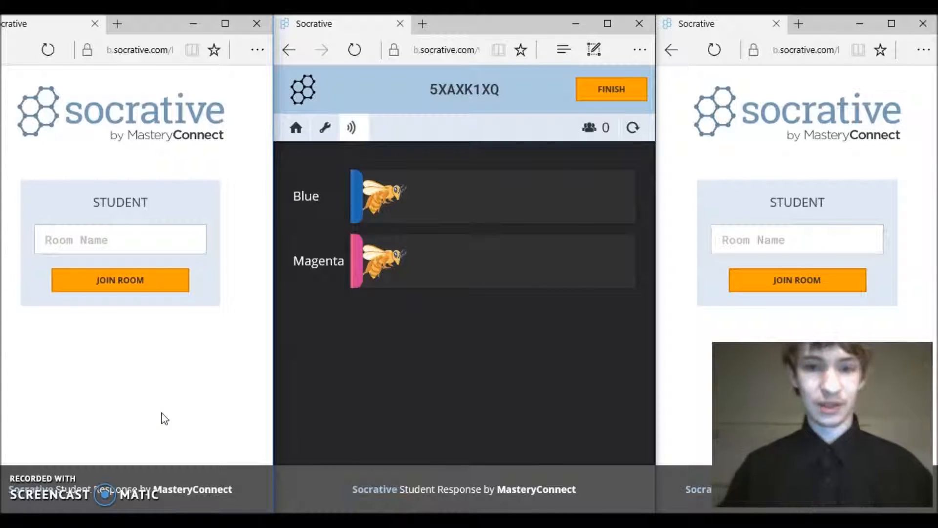
{"action": "type", "text": "5"}
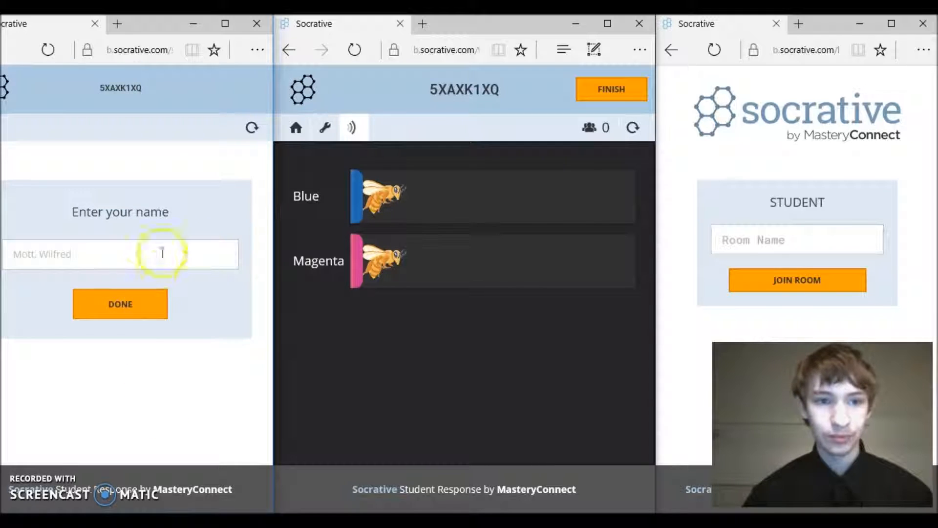
Sign in the first student by name, then join the room in the right window
{"action": "left_click", "coordinate": [164, 249]}
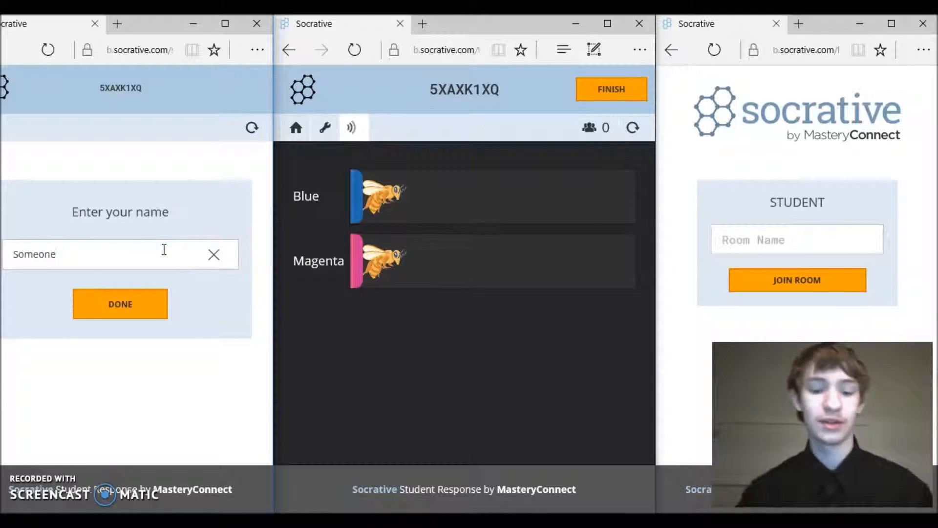
{"action": "left_click", "coordinate": [141, 297]}
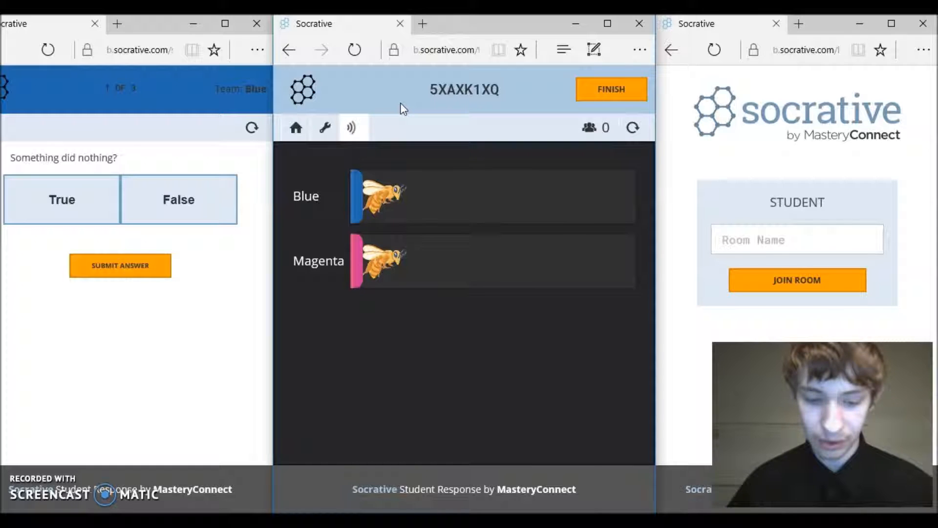
{"action": "left_click", "coordinate": [769, 259]}
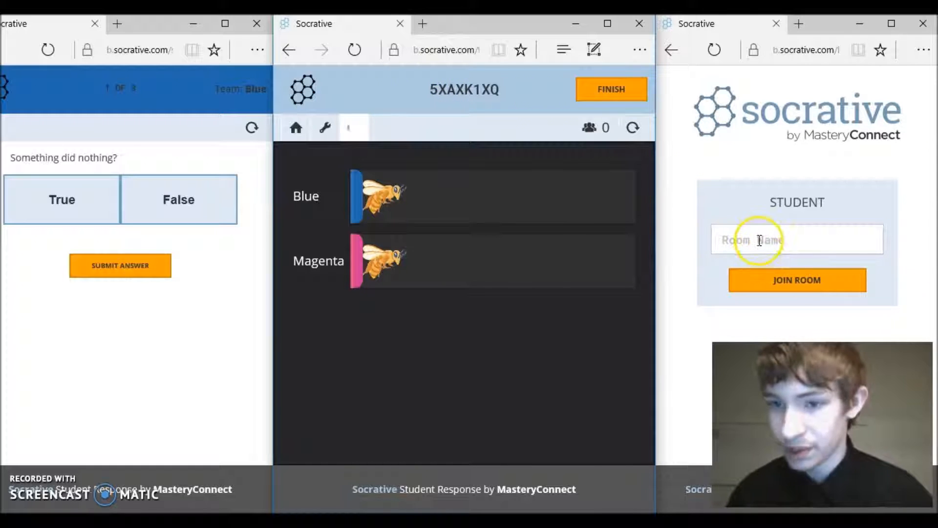
{"action": "left_click", "coordinate": [759, 240]}
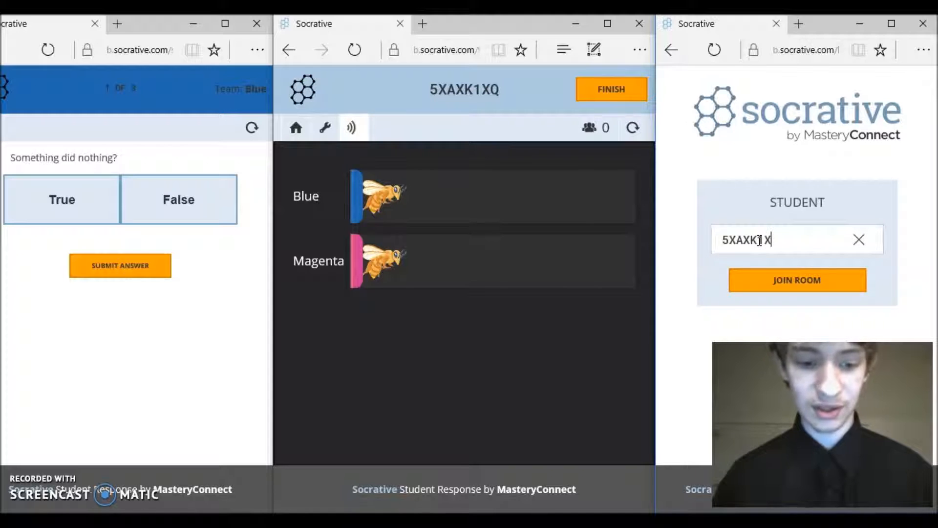
{"action": "left_click", "coordinate": [797, 281]}
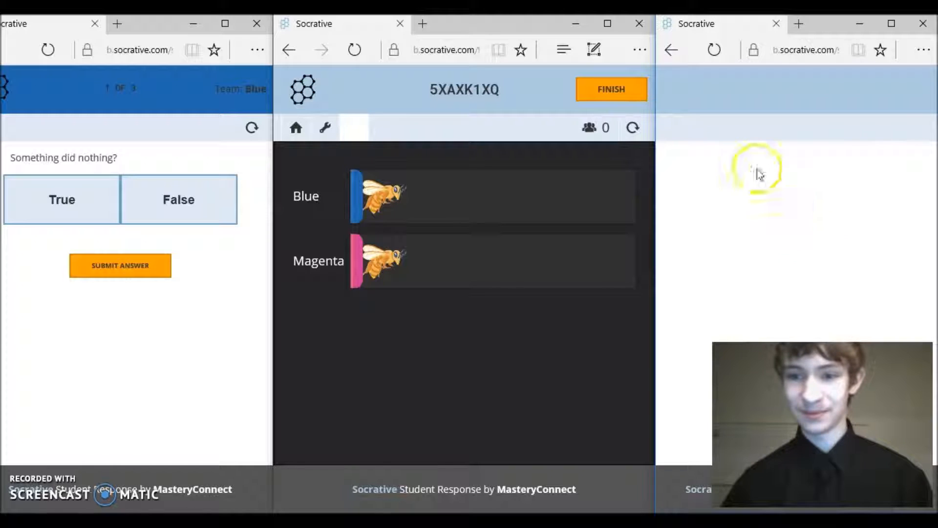
Enter the second student's name and confirm it to join Team Magenta
{"action": "left_click", "coordinate": [783, 261]}
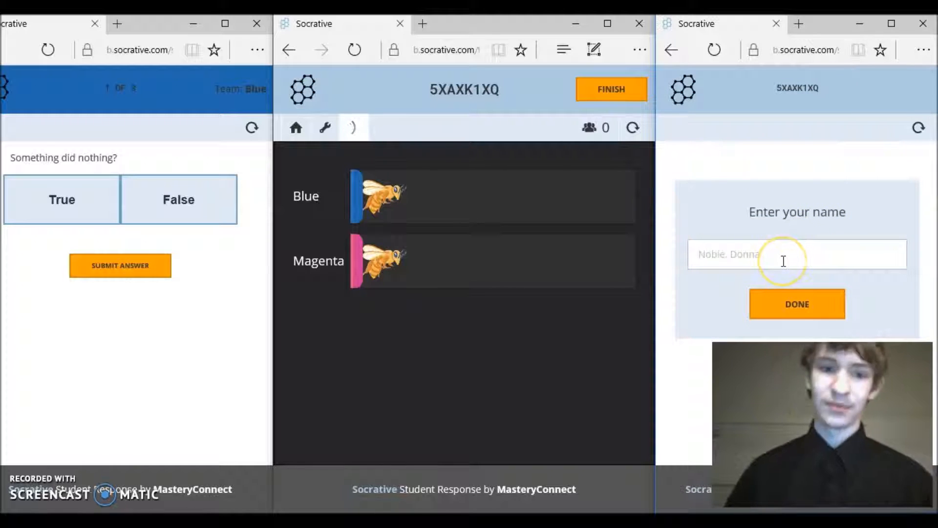
{"action": "left_click", "coordinate": [786, 260]}
{"action": "type", "text": "Donna"}
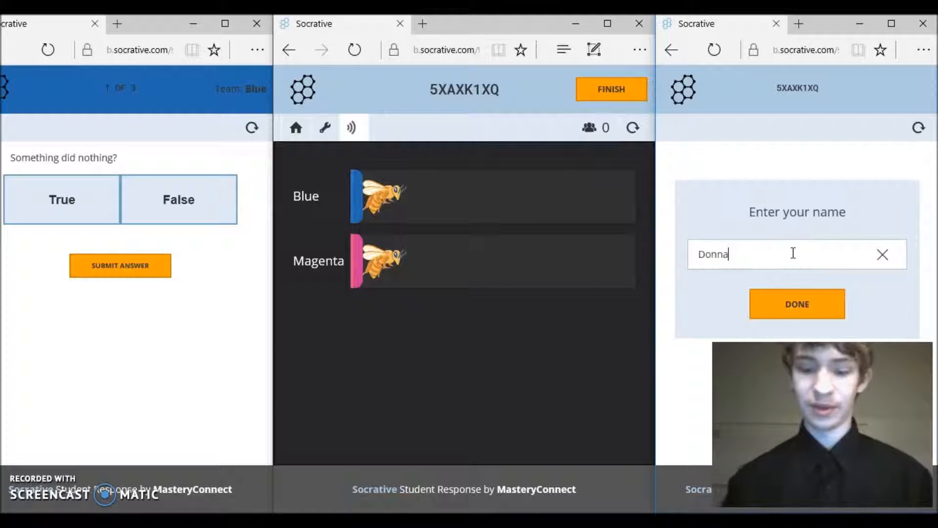
{"action": "left_click", "coordinate": [766, 295]}
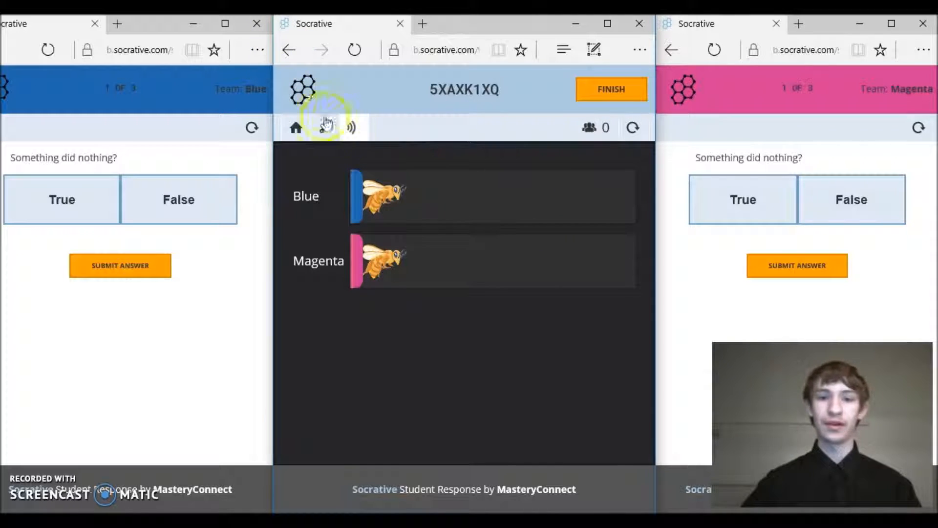
Submit True for Blue and False for Magenta on question 1
{"action": "left_click", "coordinate": [343, 130]}
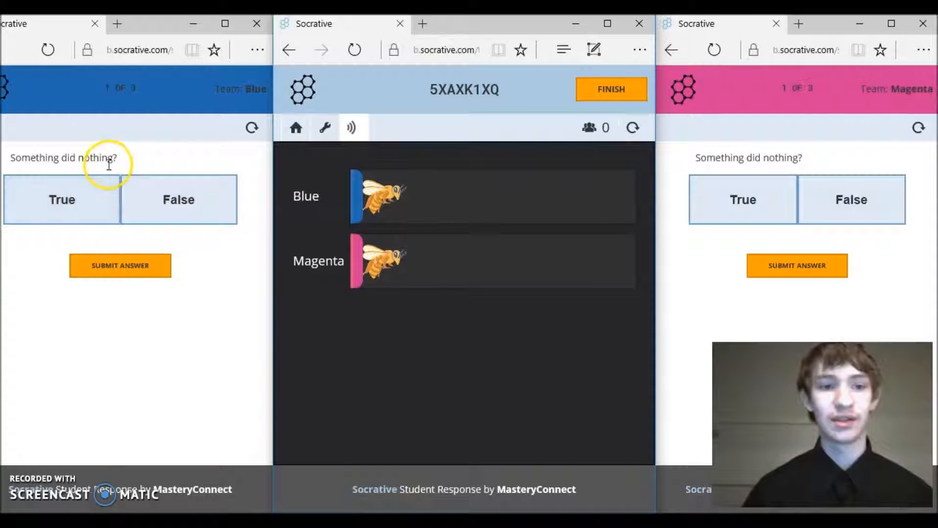
{"action": "left_click", "coordinate": [54, 208]}
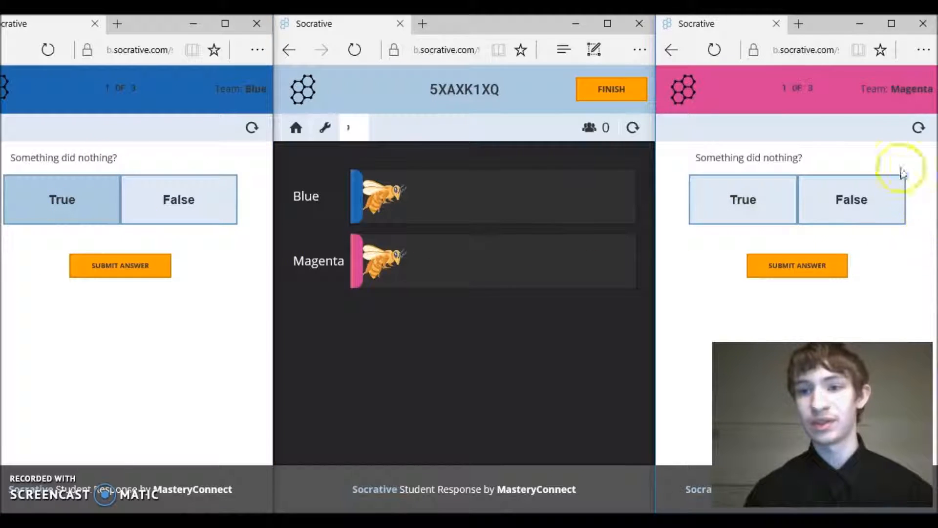
{"action": "left_click", "coordinate": [862, 203]}
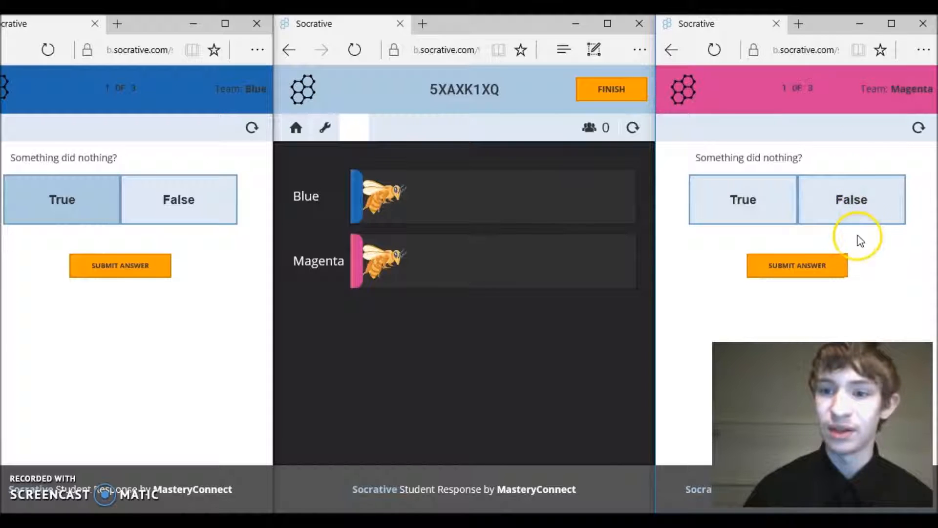
{"action": "left_click", "coordinate": [854, 221]}
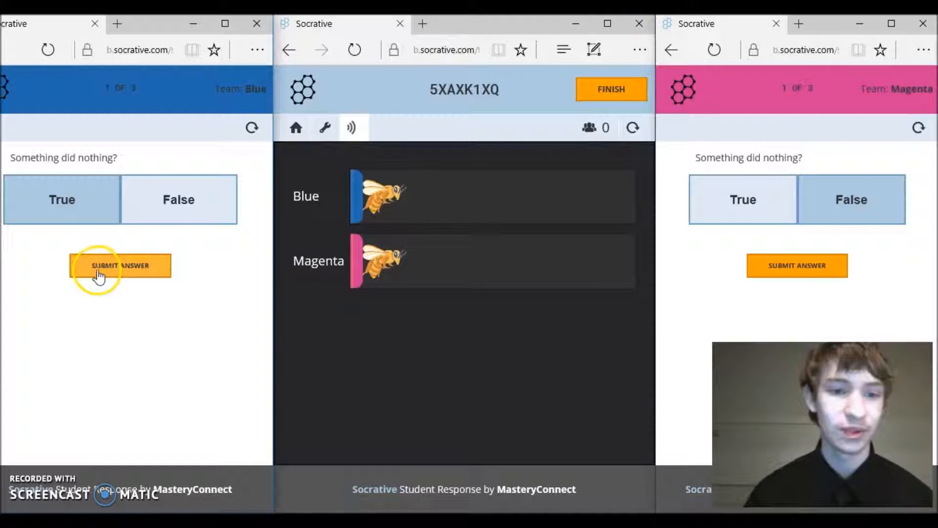
{"action": "left_click", "coordinate": [128, 268]}
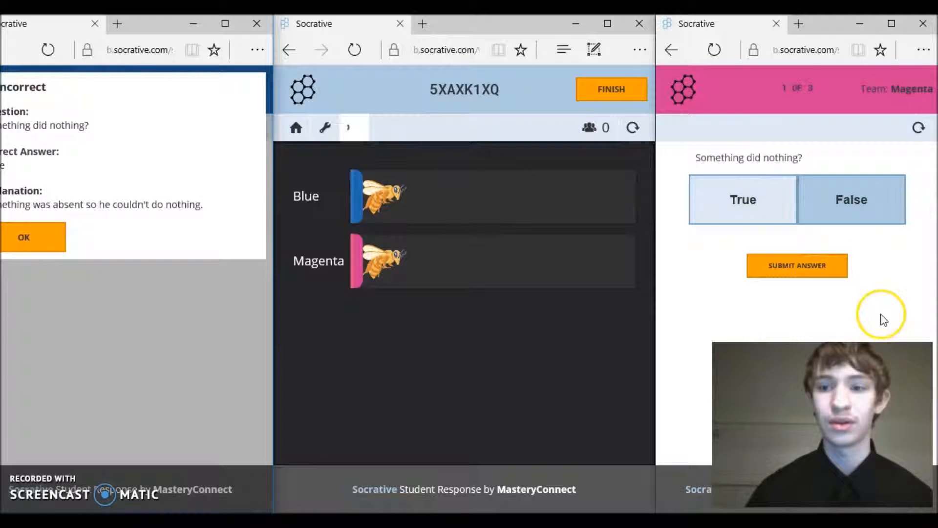
{"action": "left_click", "coordinate": [813, 266]}
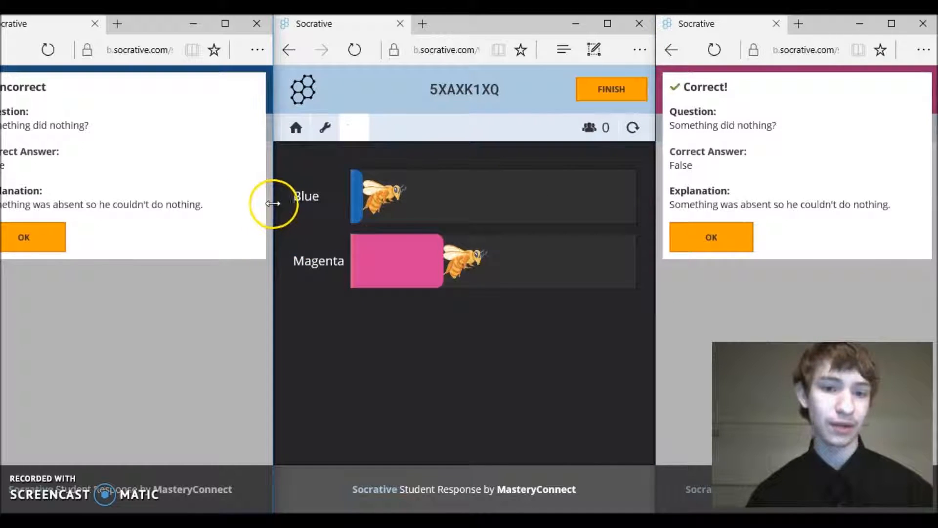
Acknowledge Blue's Incorrect feedback to move Blue to question 2, resizing its window
{"action": "left_click_drag", "start_coordinate": [276, 203], "coordinate": [631, 203]}
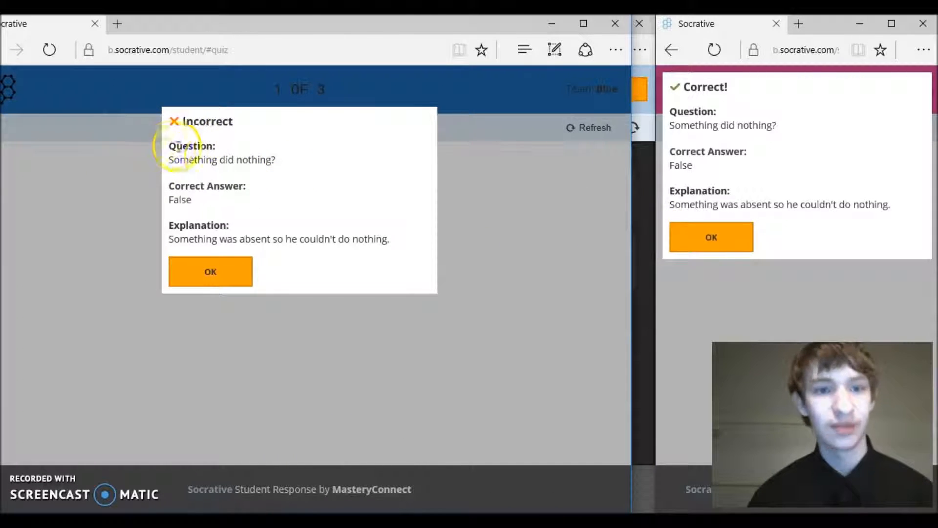
{"action": "left_click", "coordinate": [210, 274]}
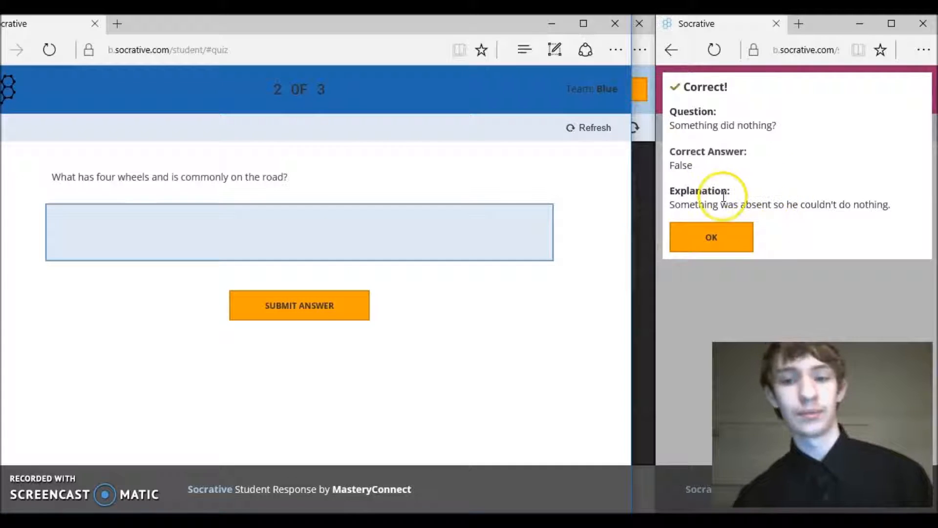
{"action": "left_click_drag", "start_coordinate": [631, 193], "coordinate": [296, 317]}
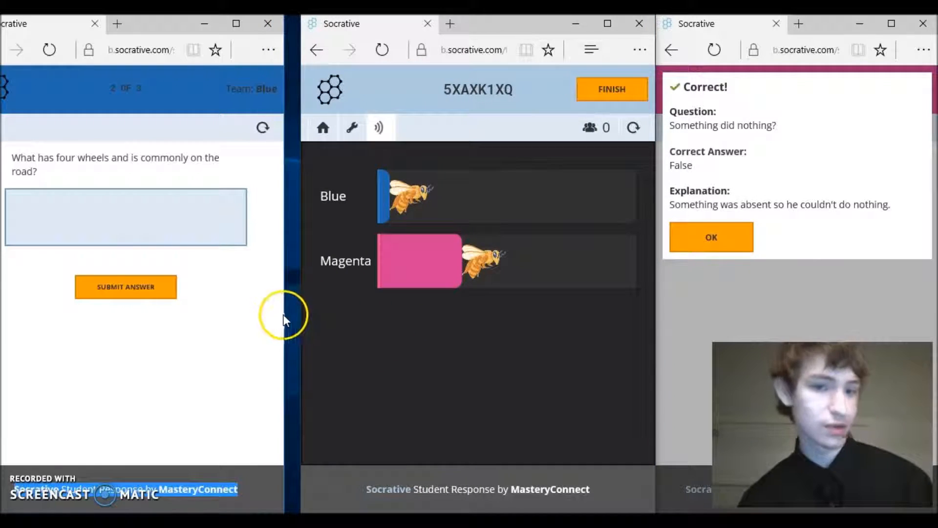
{"action": "left_click_drag", "start_coordinate": [288, 315], "coordinate": [314, 311]}
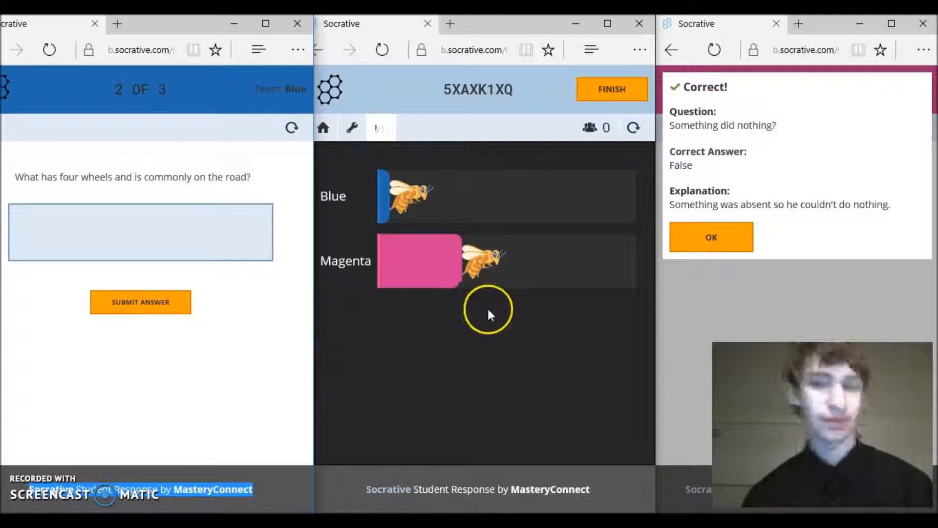
Move Magenta to question 2, submit Cars for Blue and Car for Magenta, then advance Blue
{"action": "left_click", "coordinate": [748, 236]}
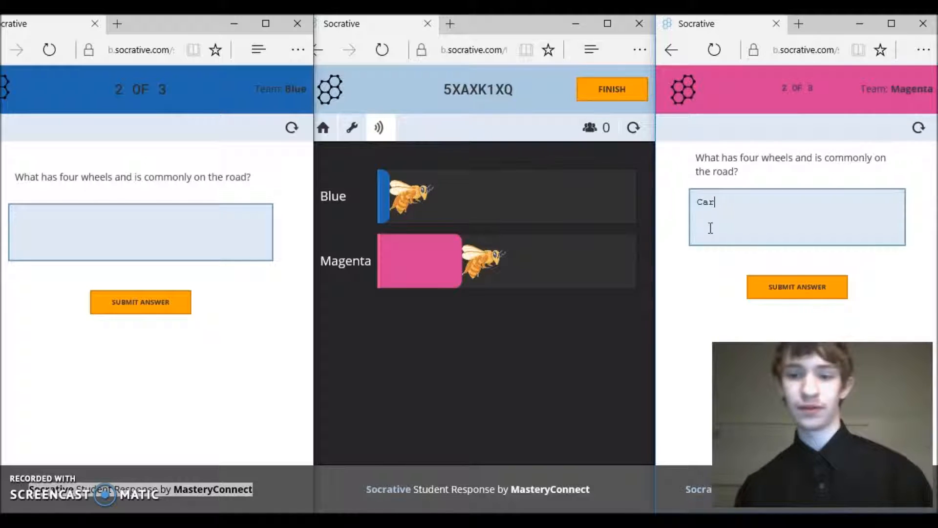
{"action": "left_click", "coordinate": [166, 247]}
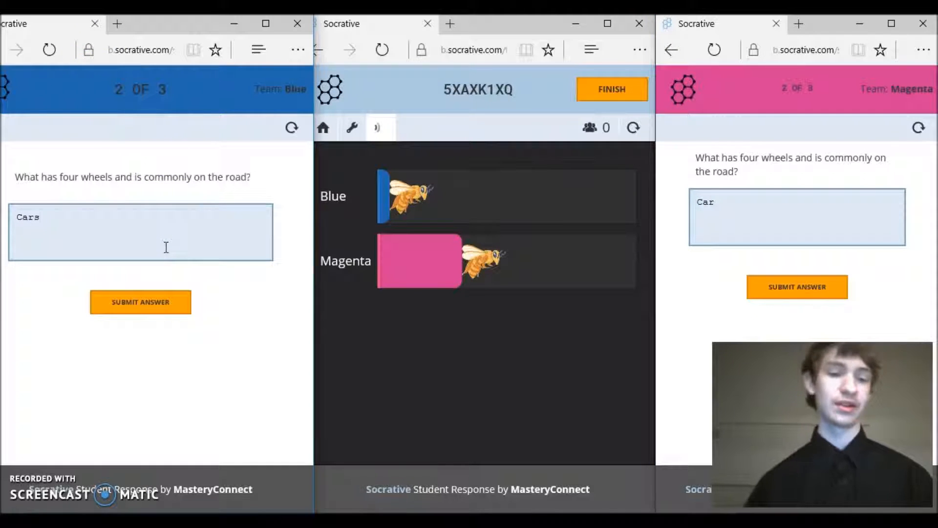
{"action": "left_click", "coordinate": [145, 299]}
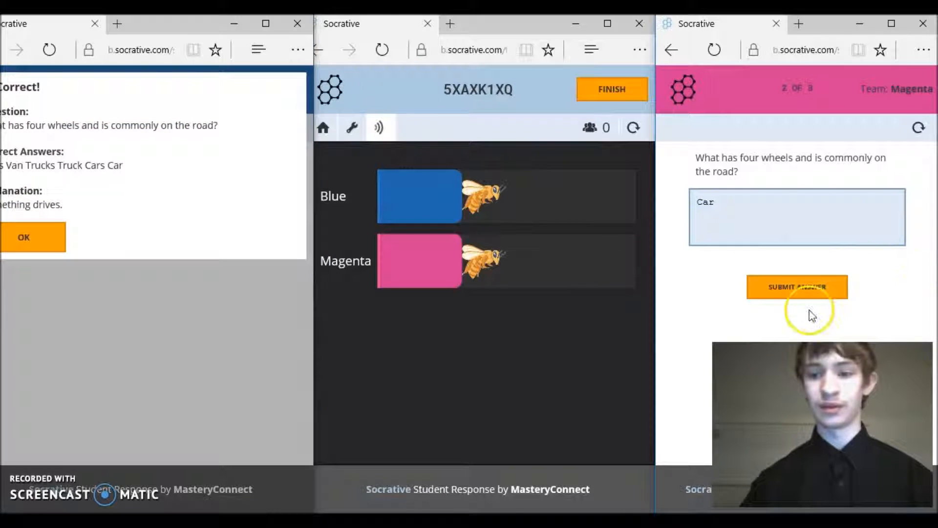
{"action": "left_click", "coordinate": [802, 292]}
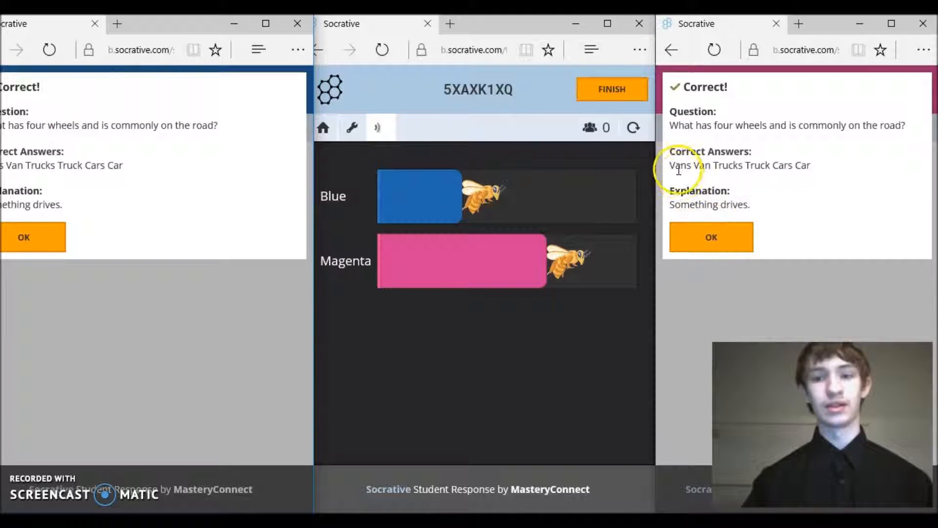
{"action": "left_click_drag", "start_coordinate": [670, 165], "coordinate": [806, 209]}
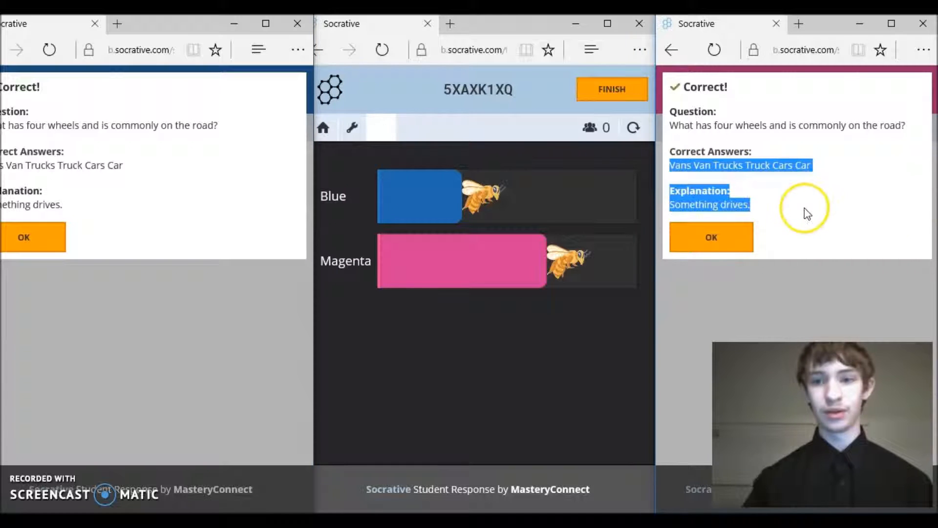
{"action": "left_click", "coordinate": [807, 215]}
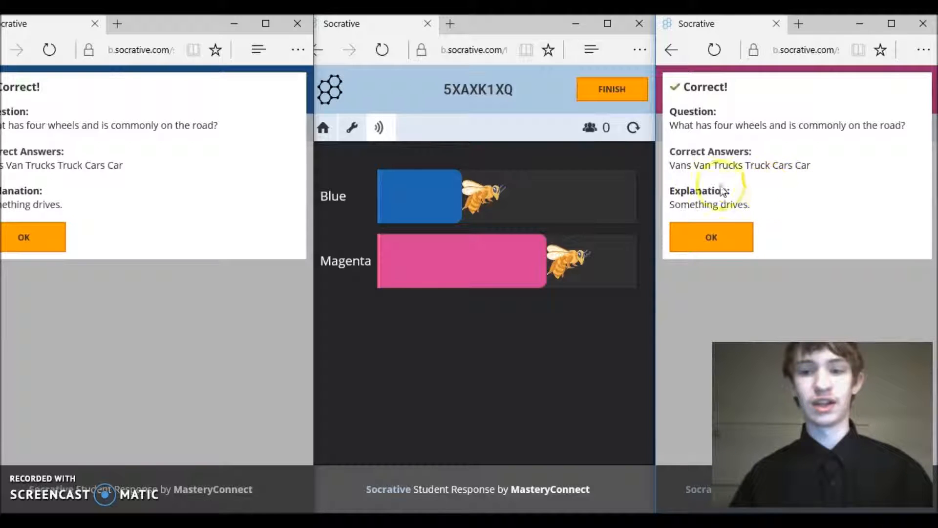
{"action": "left_click", "coordinate": [35, 236]}
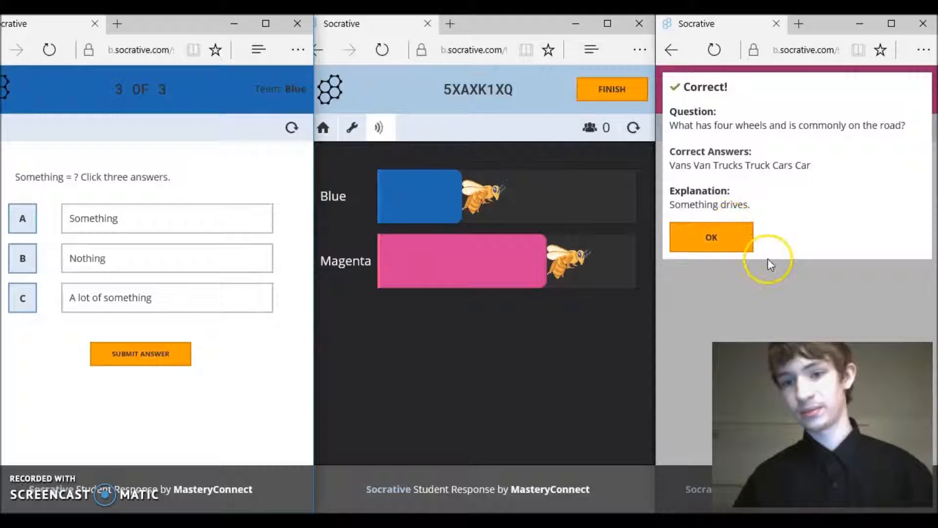
Select A for Blue and A plus C for Magenta on question 3, submitting Blue's answer
{"action": "left_click", "coordinate": [716, 237]}
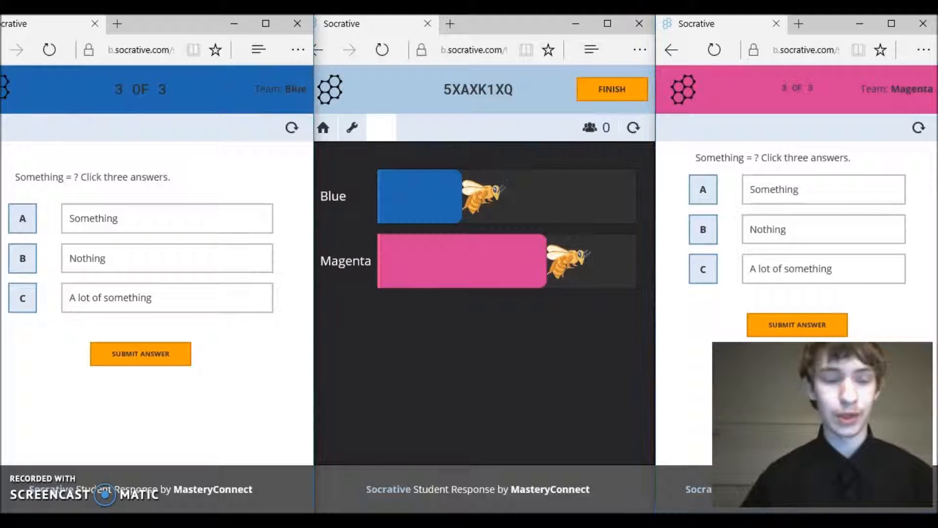
{"action": "left_click", "coordinate": [23, 220]}
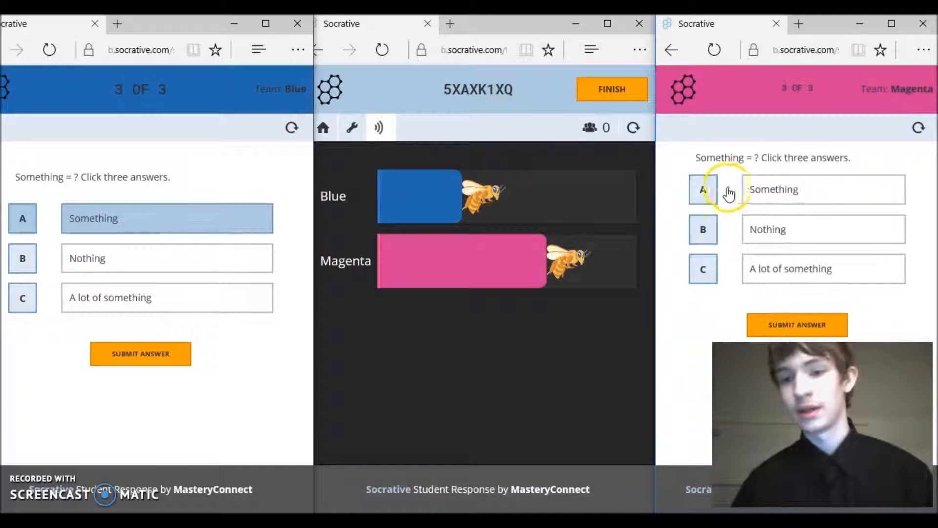
{"action": "left_click", "coordinate": [696, 200]}
{"action": "left_click", "coordinate": [696, 202]}
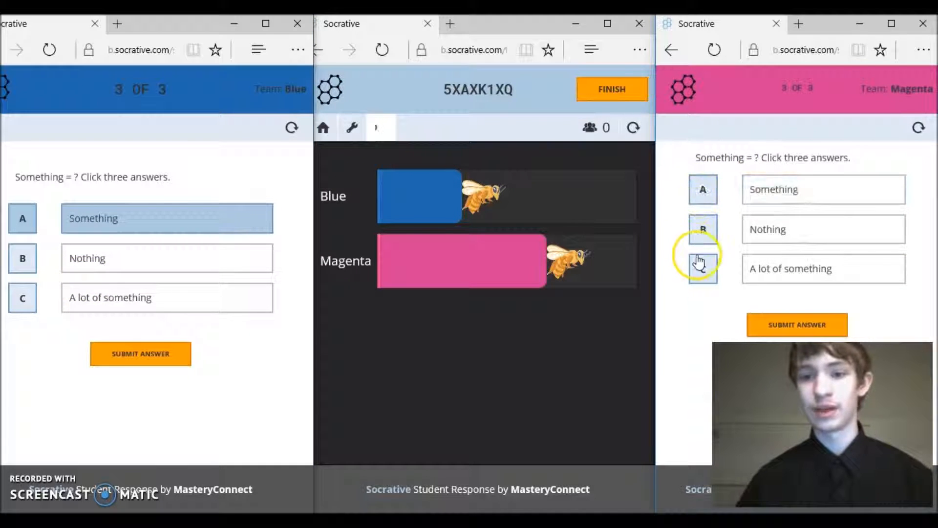
{"action": "left_click", "coordinate": [702, 186]}
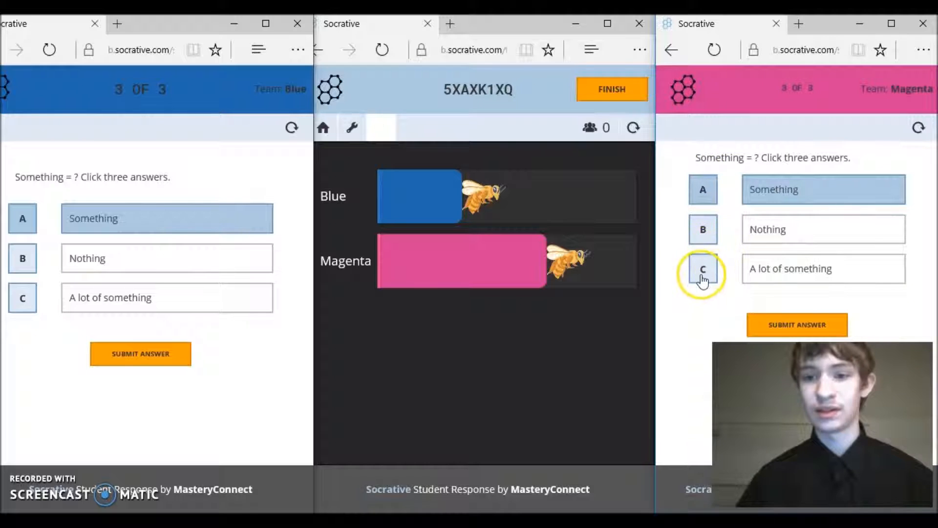
{"action": "left_click", "coordinate": [702, 270]}
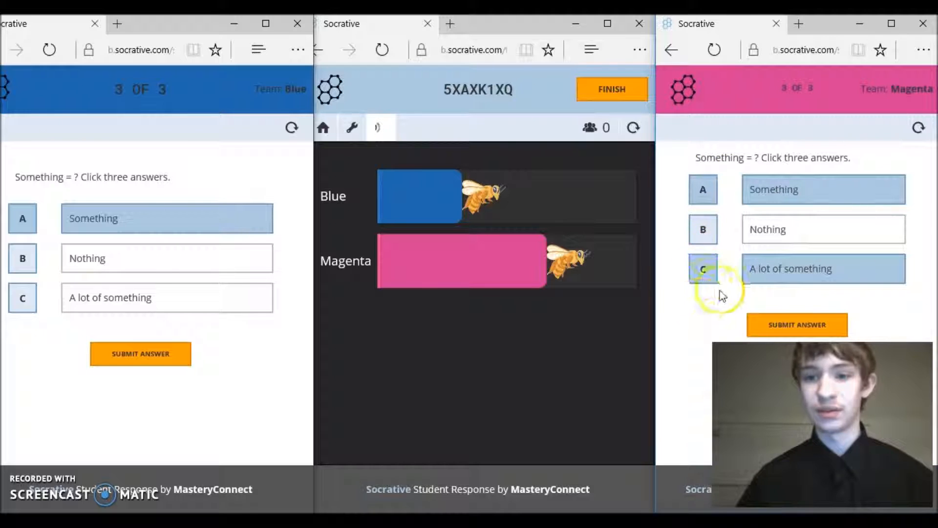
{"action": "left_click", "coordinate": [125, 364]}
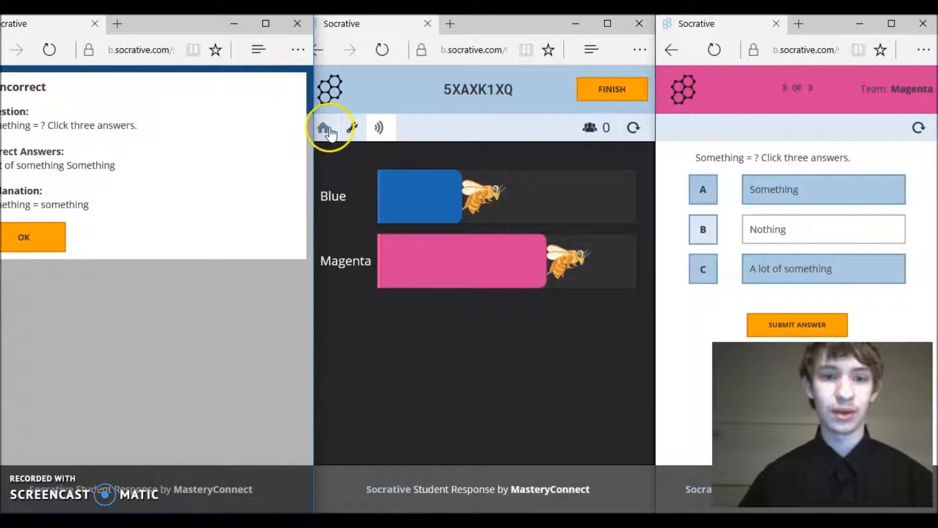
Submit Magenta's answers and dismiss both result dialogs so both students finish
{"action": "left_click_drag", "start_coordinate": [313, 160], "coordinate": [570, 217]}
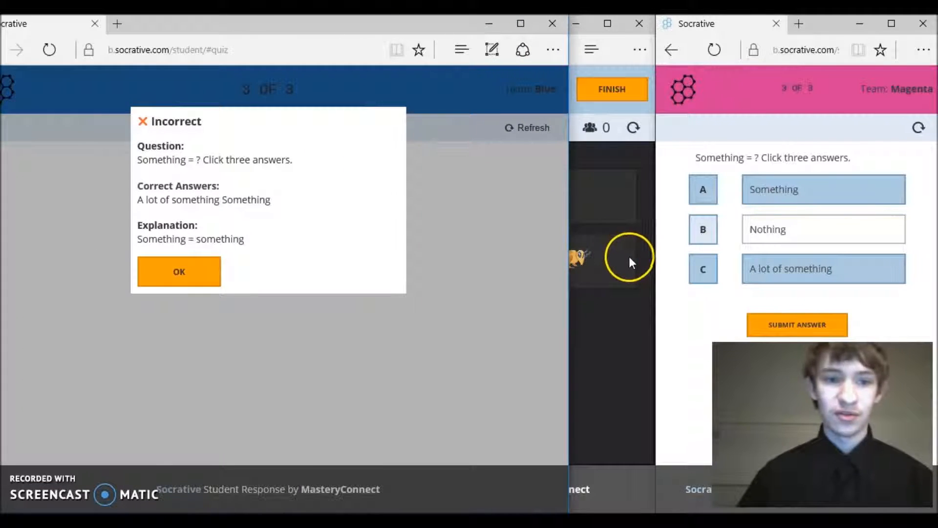
{"action": "left_click", "coordinate": [777, 330]}
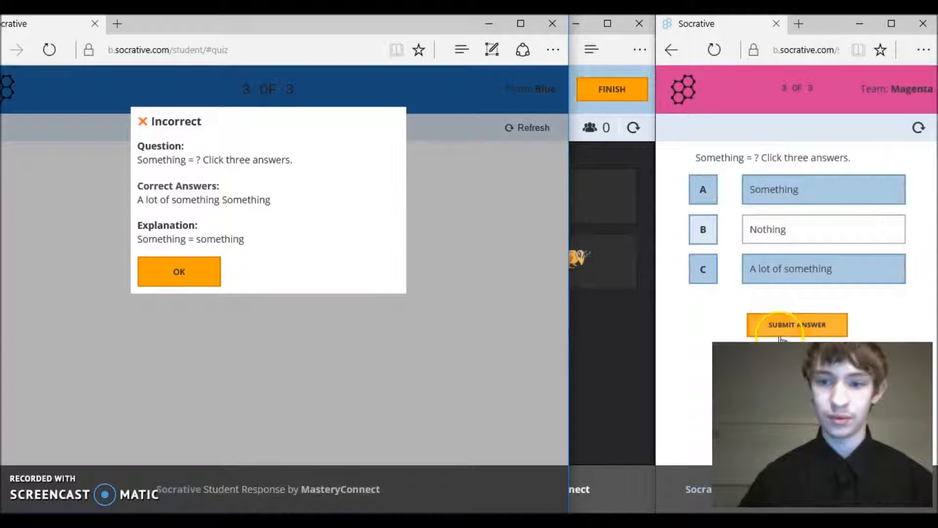
{"action": "left_click", "coordinate": [777, 330]}
{"action": "left_click", "coordinate": [772, 329]}
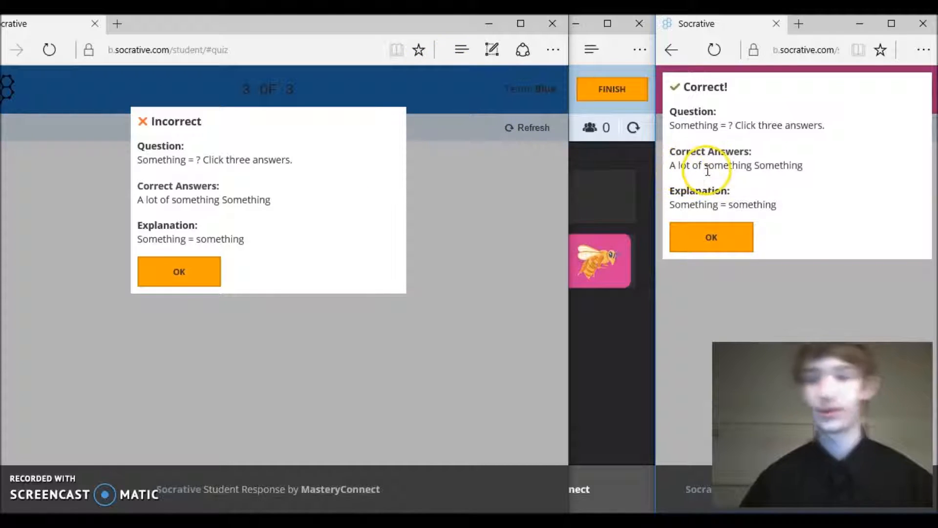
{"action": "left_click_drag", "start_coordinate": [719, 112], "coordinate": [811, 104]}
{"action": "left_click", "coordinate": [784, 160]}
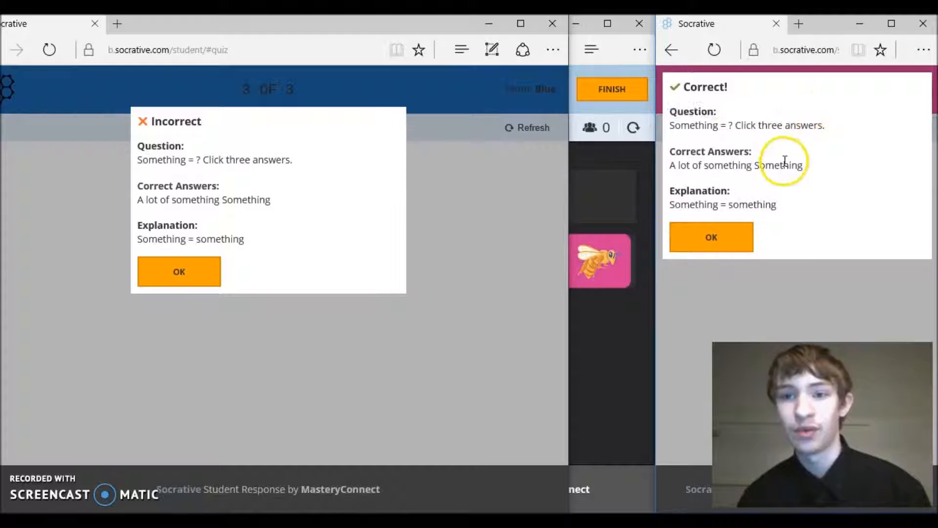
{"action": "left_click", "coordinate": [716, 237]}
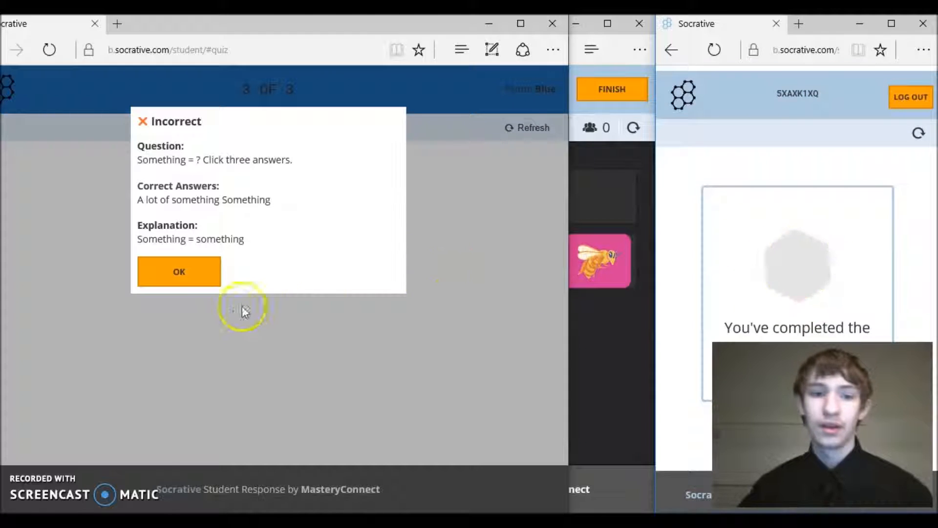
{"action": "left_click", "coordinate": [179, 272]}
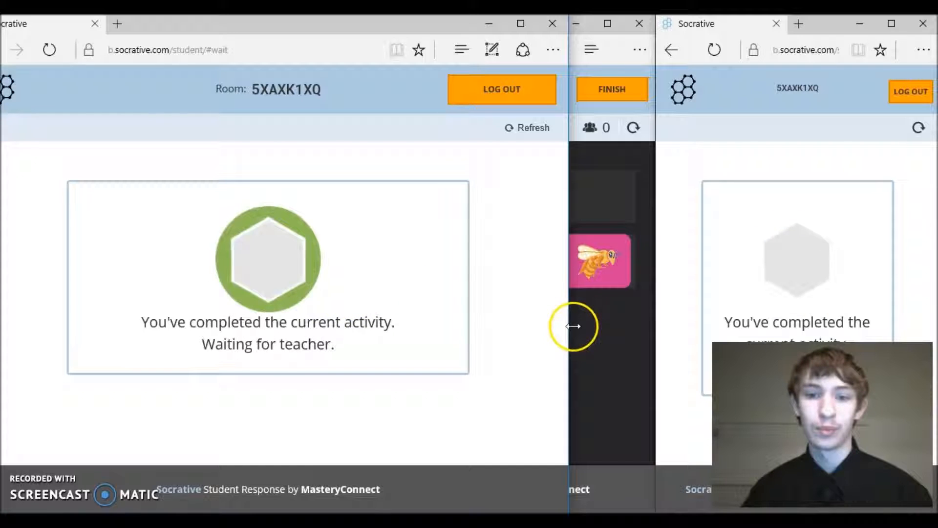
Maximize the teacher's live race results and choose FINISH to bring up the end-activity options
{"action": "left_click_drag", "start_coordinate": [569, 329], "coordinate": [307, 472]}
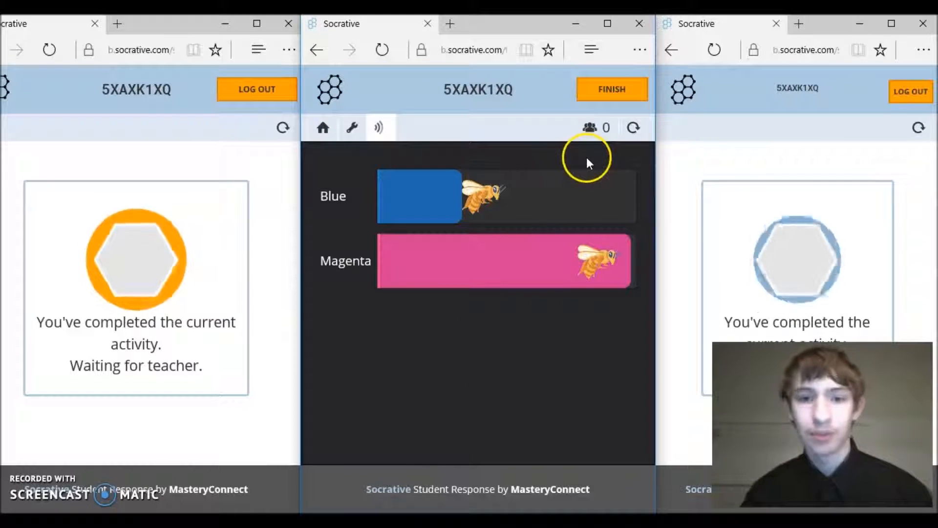
{"action": "left_click", "coordinate": [607, 23]}
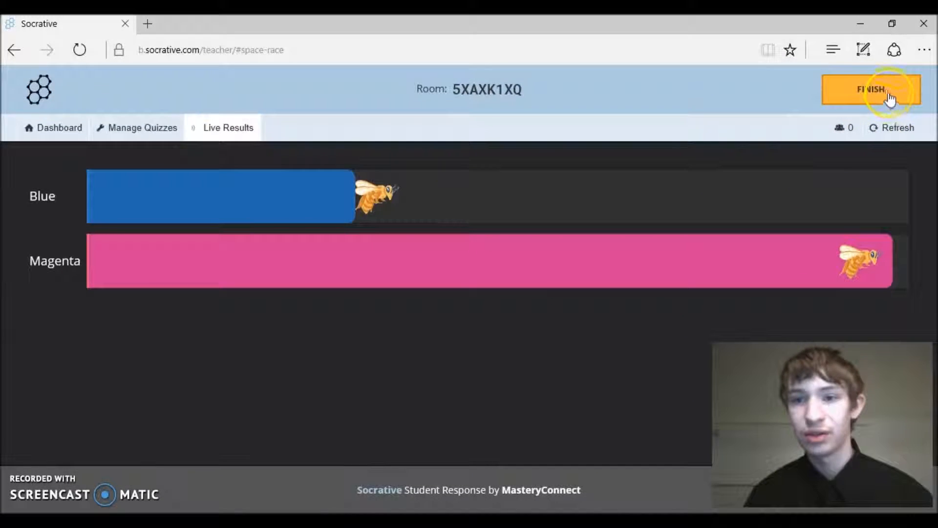
{"action": "left_click", "coordinate": [885, 92]}
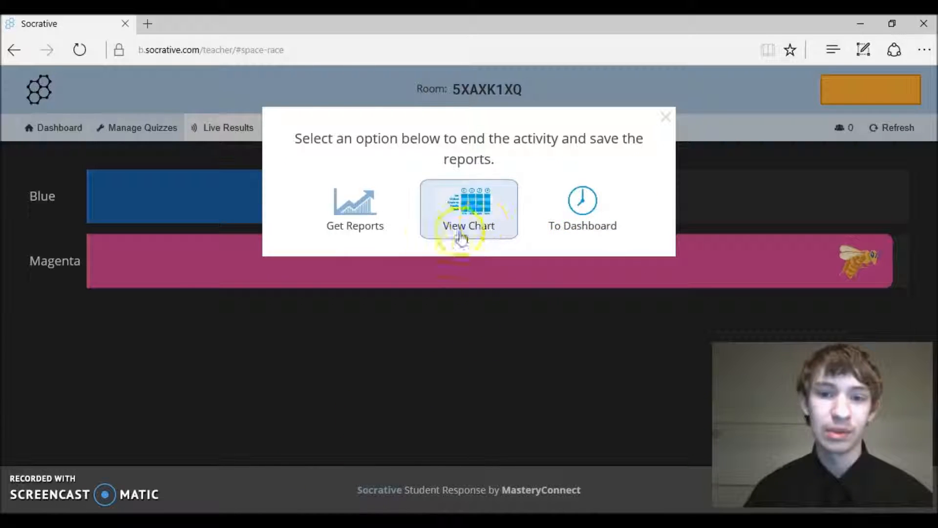
View the results chart showing students at 100% and 33%, then reopen the report options
{"action": "left_click", "coordinate": [444, 222]}
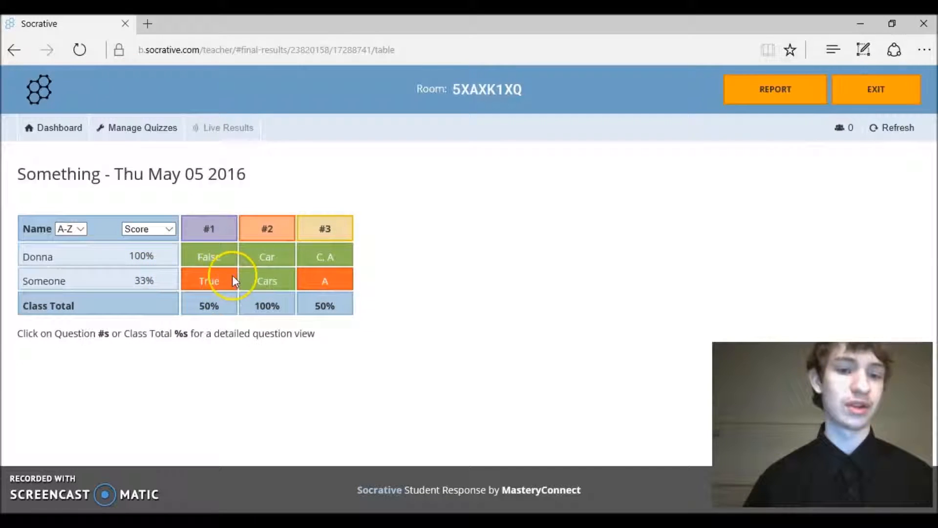
{"action": "scroll", "coordinate": [257, 277], "scroll_direction": "down", "scroll_amount": 1}
{"action": "scroll", "coordinate": [256, 277], "scroll_direction": "up", "scroll_amount": 1}
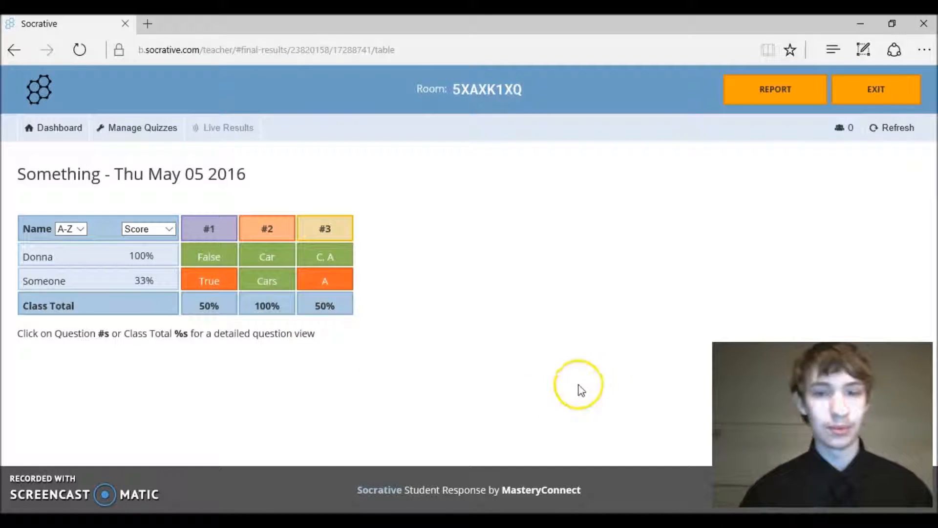
{"action": "left_click", "coordinate": [732, 97]}
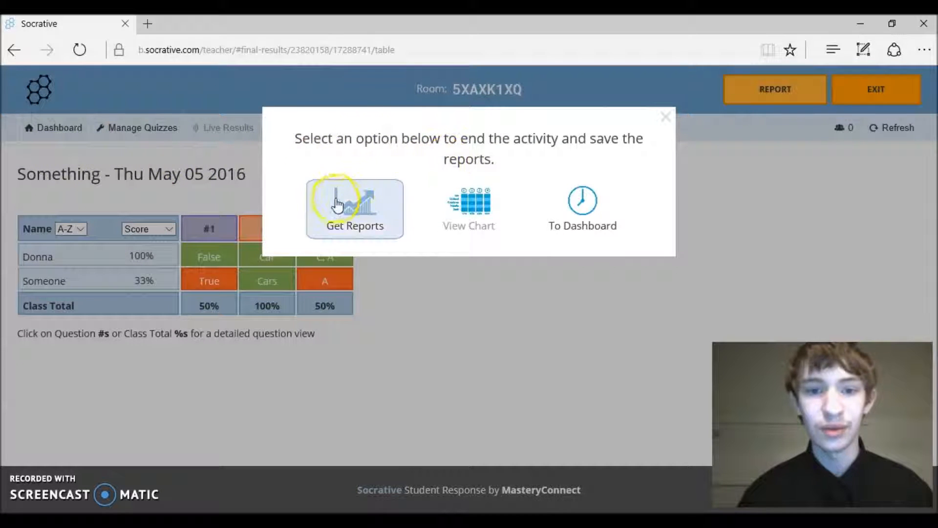
Download Whole Class Excel, Individual Student PDF and Question Specific PDF reports as a zip
{"action": "left_click", "coordinate": [342, 214]}
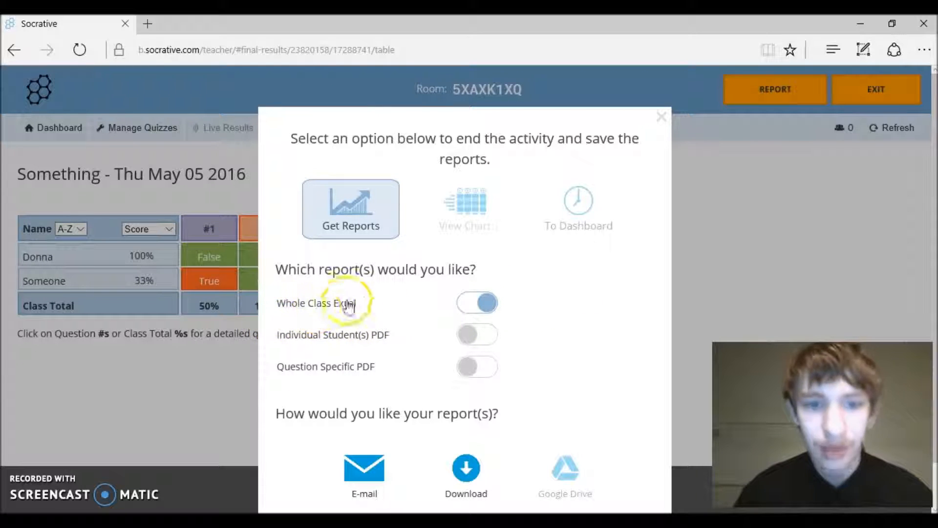
{"action": "left_click_drag", "start_coordinate": [339, 309], "coordinate": [419, 299]}
{"action": "left_click", "coordinate": [419, 305]}
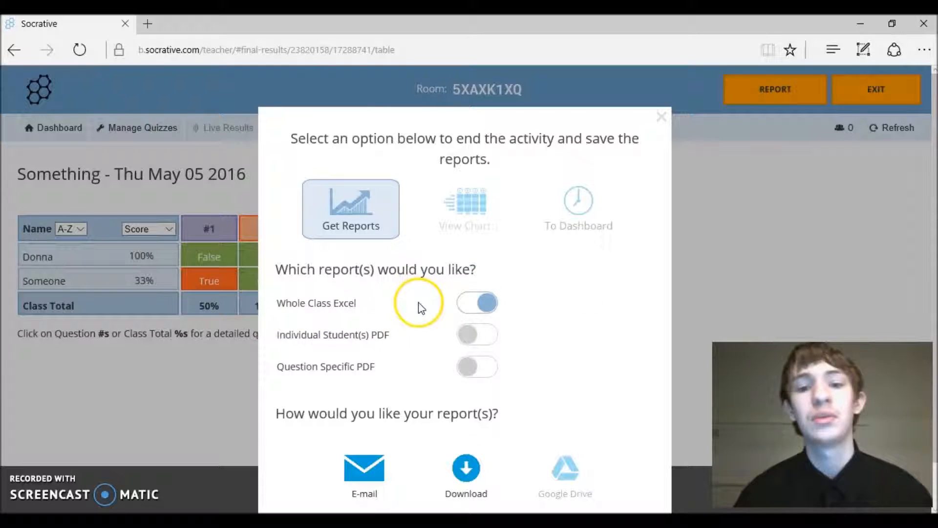
{"action": "left_click", "coordinate": [387, 342]}
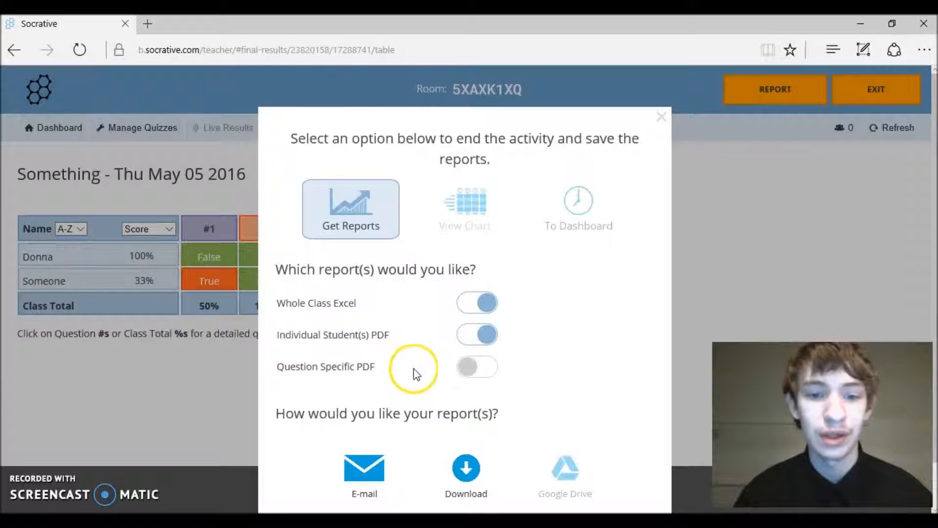
{"action": "left_click", "coordinate": [482, 364]}
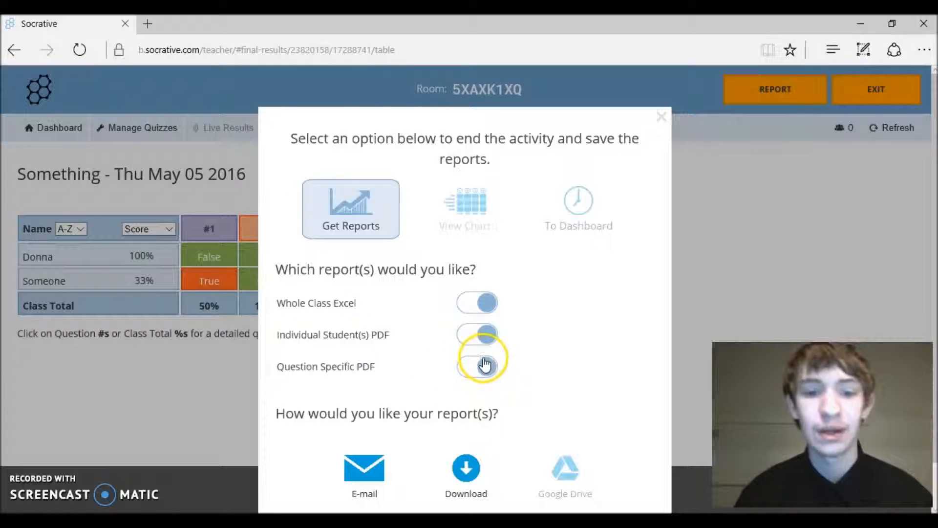
{"action": "left_click", "coordinate": [426, 484]}
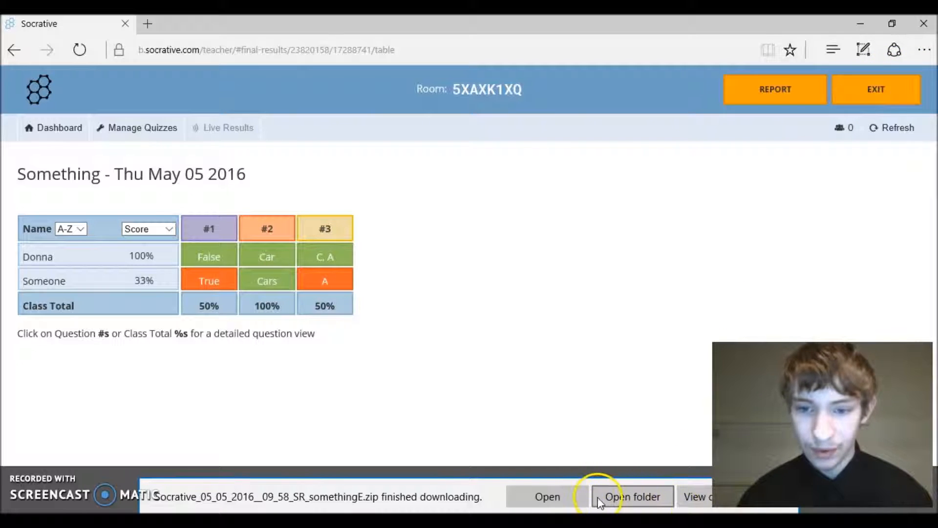
Open the Socrative_05_05_2016 reports zip, read the Question PDF in a widened window, then close it
{"action": "left_click", "coordinate": [548, 491]}
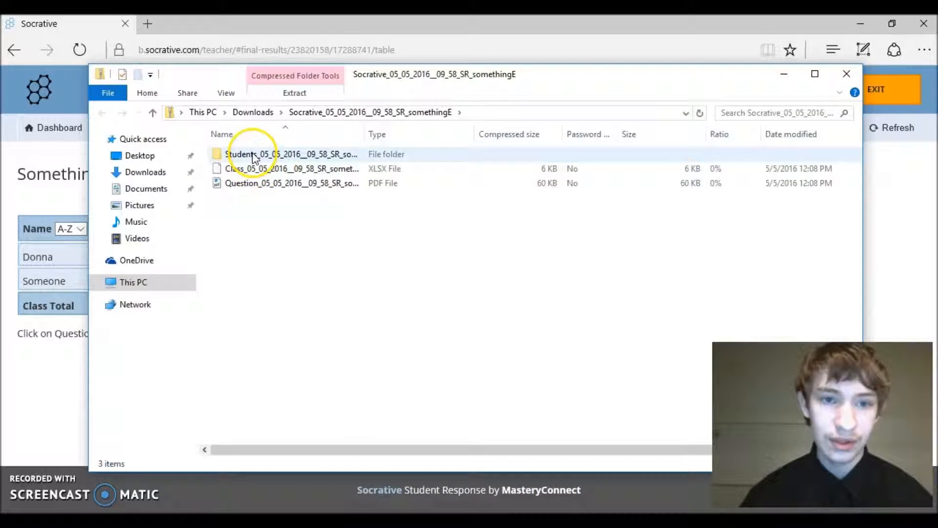
{"action": "double_click", "coordinate": [257, 185]}
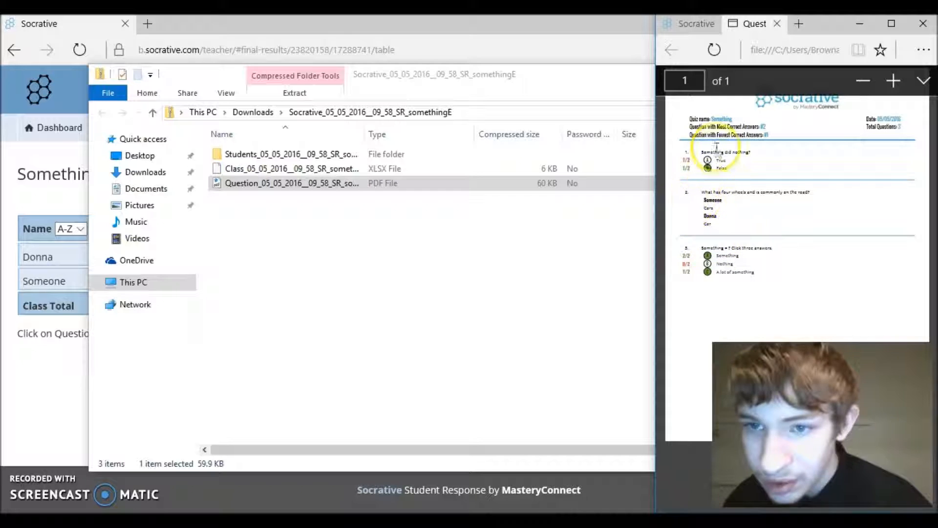
{"action": "left_click_drag", "start_coordinate": [652, 185], "coordinate": [95, 457]}
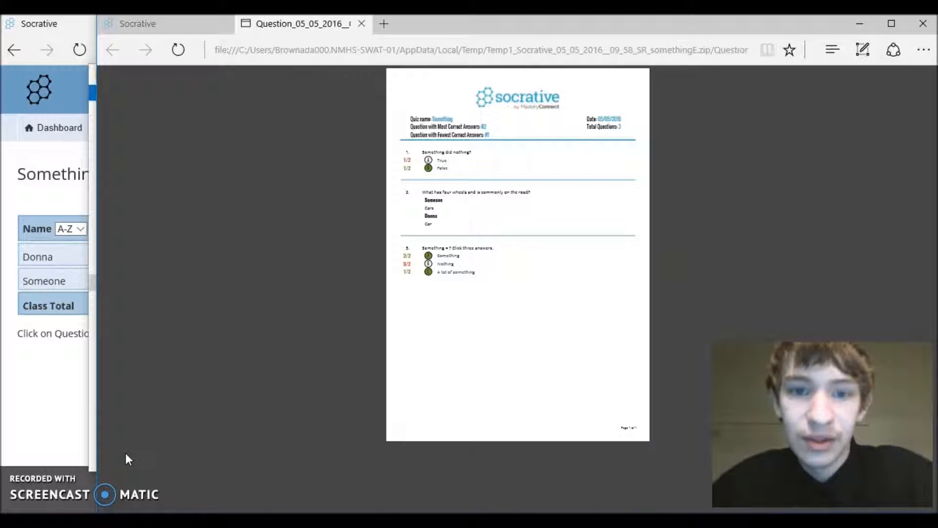
{"action": "left_click", "coordinate": [118, 436]}
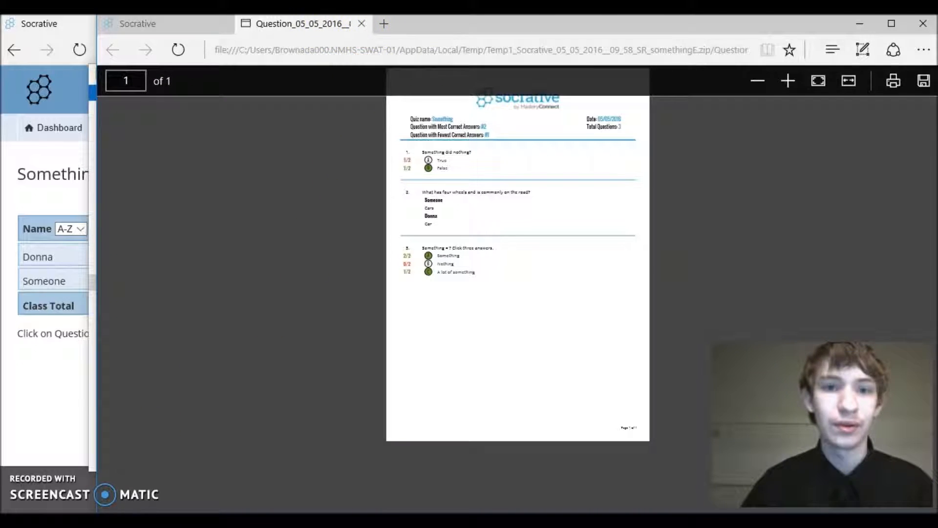
{"action": "left_click", "coordinate": [362, 25]}
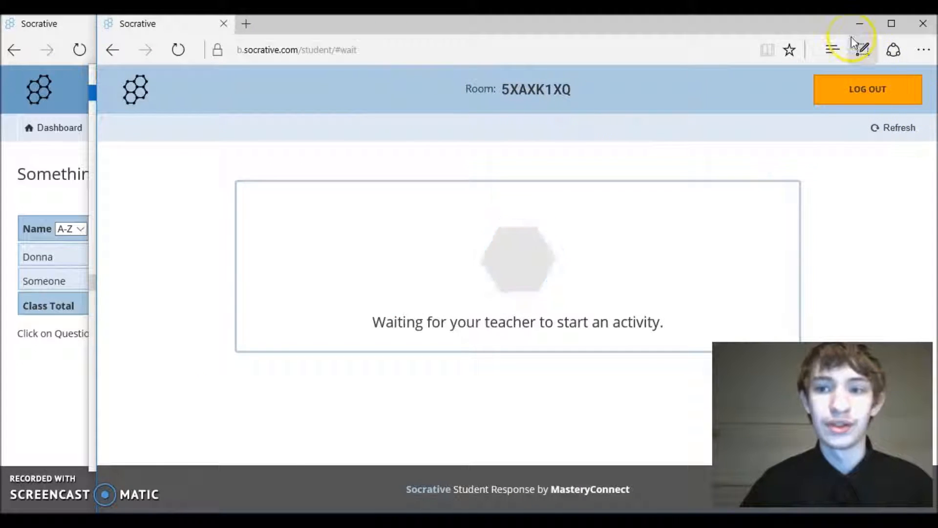
Log the student out of the room and close the student window and reports zip window
{"action": "left_click", "coordinate": [887, 96]}
{"action": "left_click", "coordinate": [410, 180]}
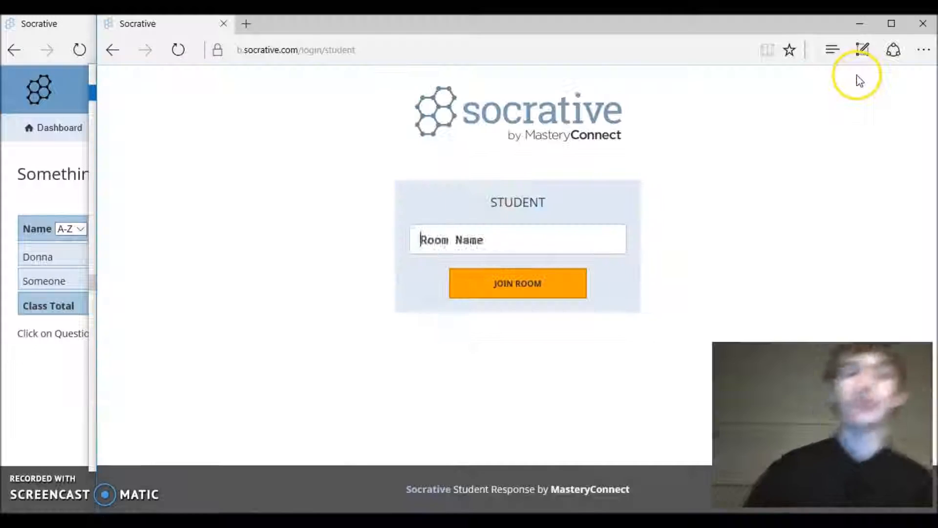
{"action": "left_click", "coordinate": [924, 23]}
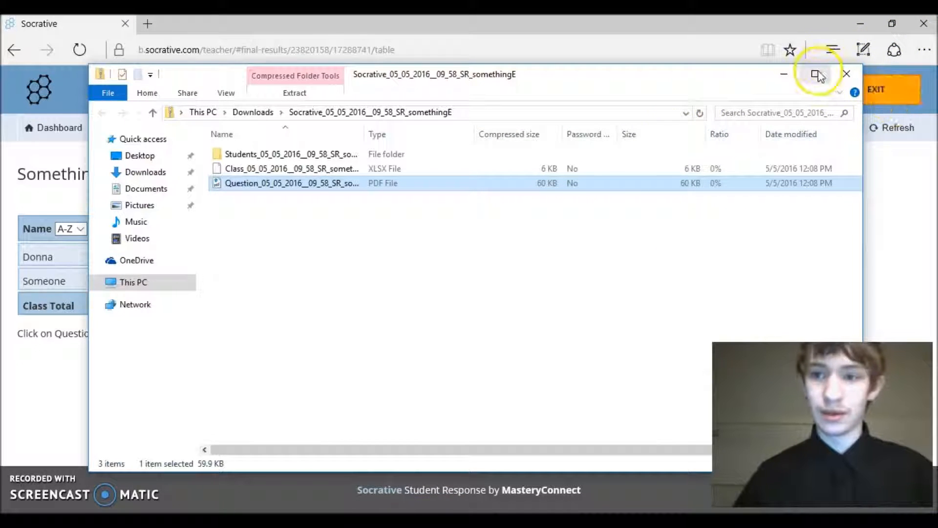
{"action": "left_click", "coordinate": [835, 78]}
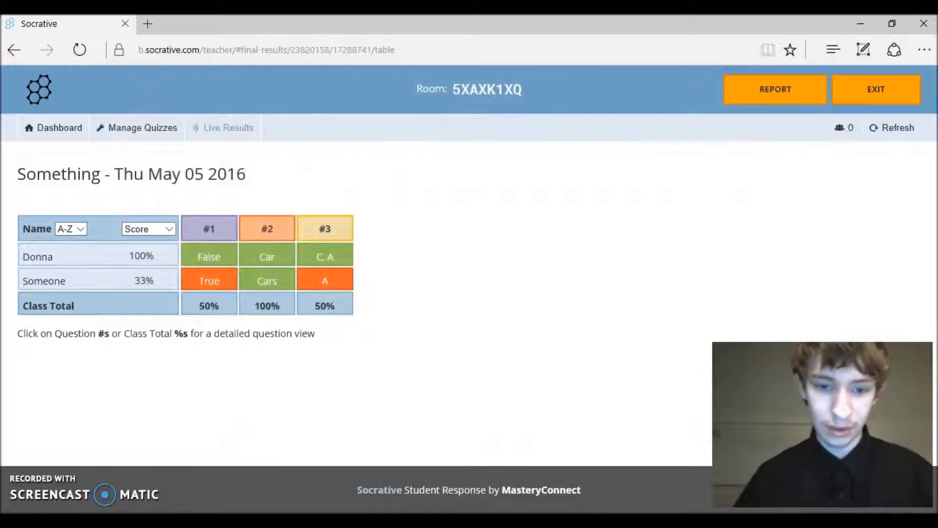
Close the second browser window and return the teacher view to the dashboard
{"action": "mouse_move", "coordinate": [319, 520]}
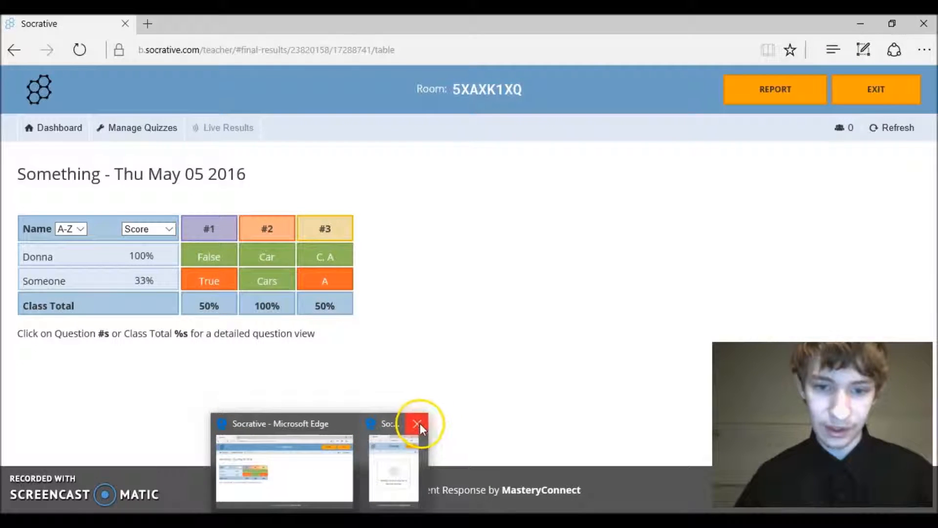
{"action": "left_click", "coordinate": [419, 424]}
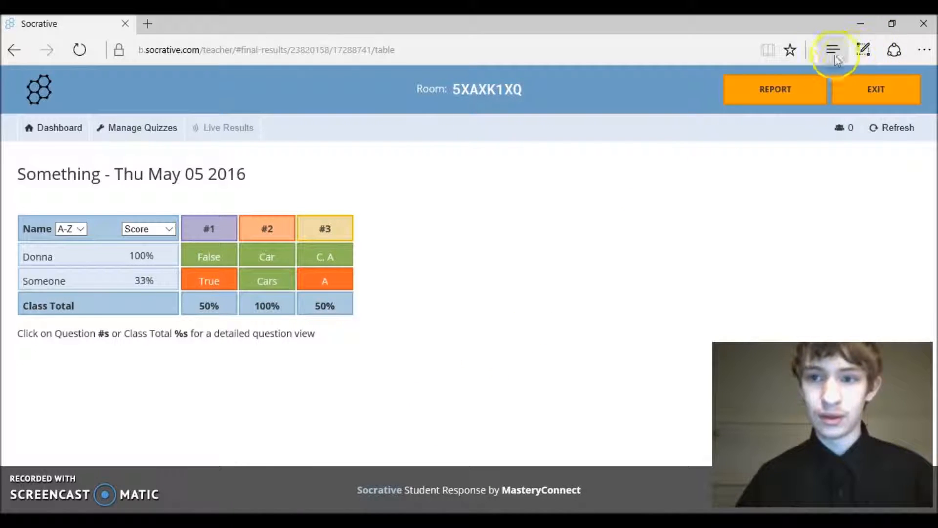
{"action": "left_click", "coordinate": [775, 89]}
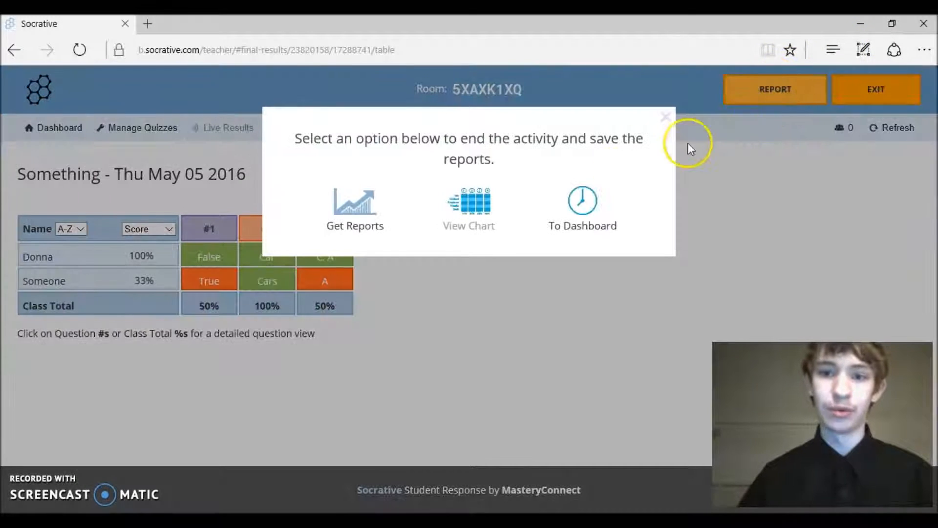
{"action": "left_click", "coordinate": [584, 215]}
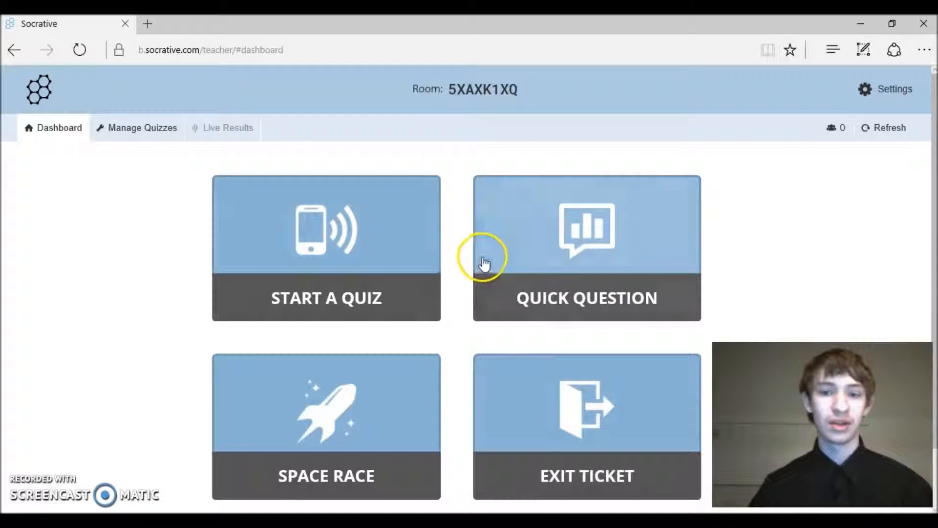
Start a single, anonymous short-answer quick question: 'What did you eat for breakfast?'
{"action": "left_click", "coordinate": [508, 244]}
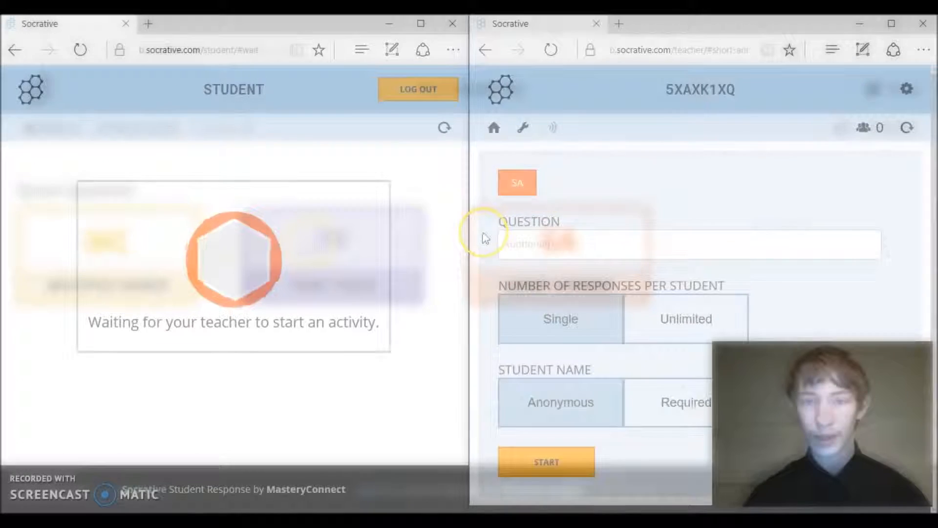
{"action": "left_click_drag", "start_coordinate": [467, 230], "coordinate": [224, 244]}
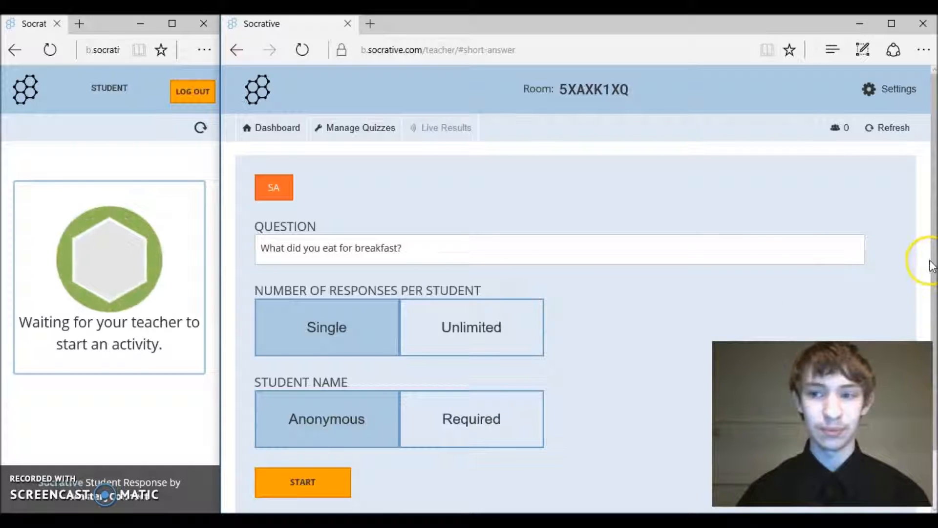
{"action": "left_click_drag", "start_coordinate": [931, 266], "coordinate": [934, 281]}
{"action": "left_click", "coordinate": [929, 331]}
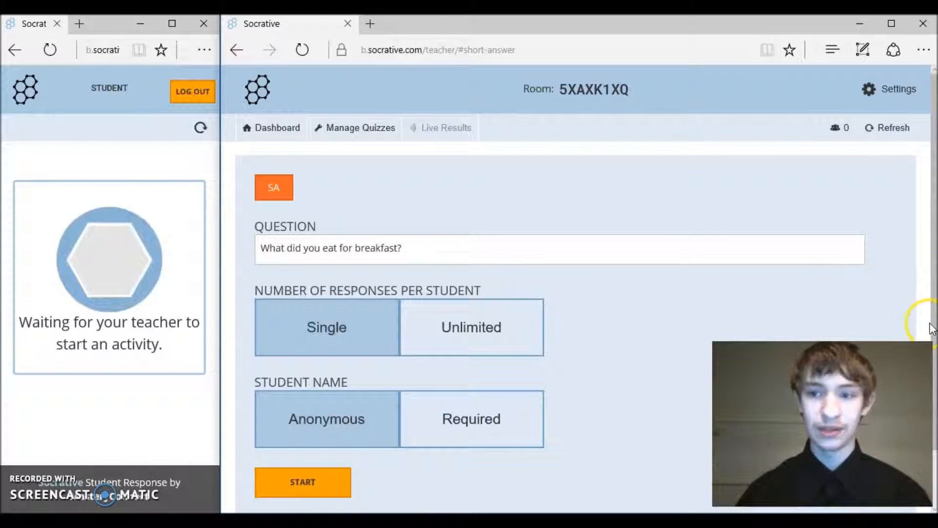
{"action": "scroll", "coordinate": [931, 329], "scroll_direction": "down", "scroll_amount": 2}
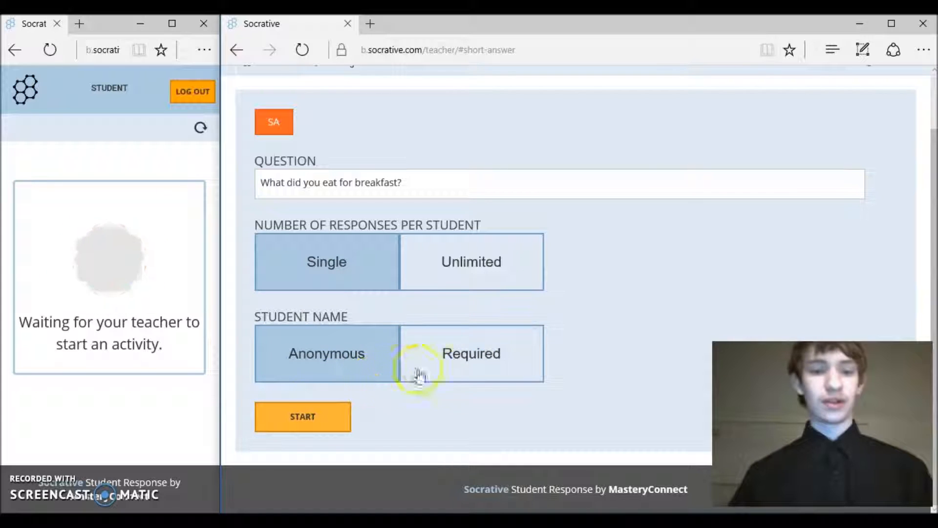
{"action": "left_click", "coordinate": [348, 419]}
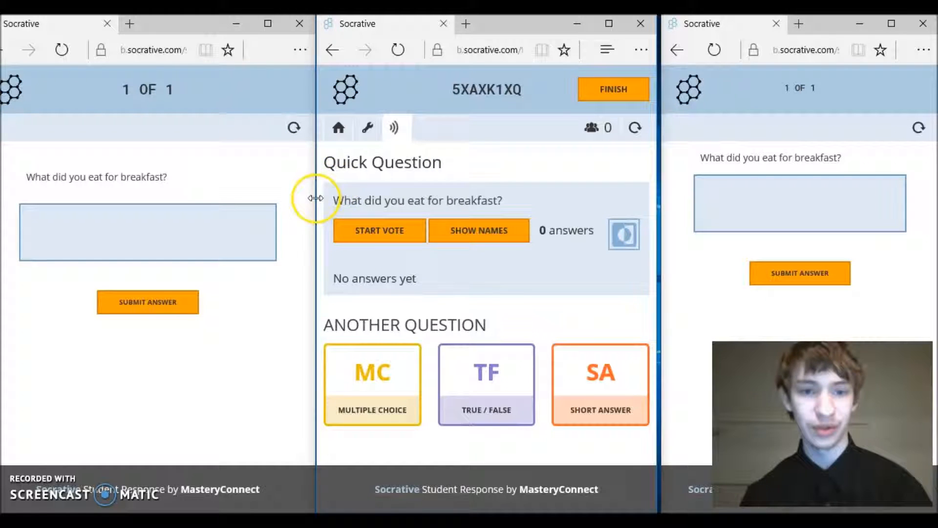
Enter the breakfast answers 'Something' and 'Food' in the two student windows and submit them
{"action": "left_click_drag", "start_coordinate": [315, 198], "coordinate": [310, 245]}
{"action": "left_click", "coordinate": [461, 238]}
{"action": "left_click", "coordinate": [199, 180]}
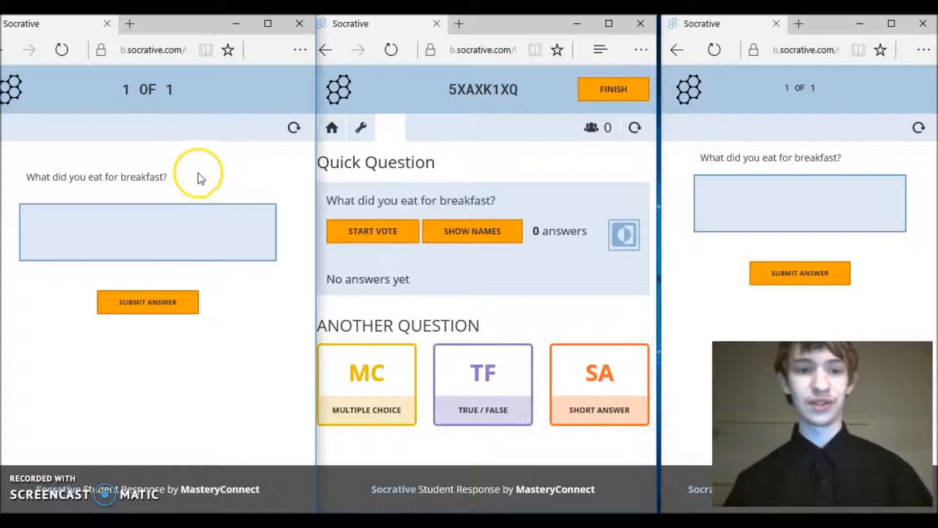
{"action": "double_click", "coordinate": [785, 157]}
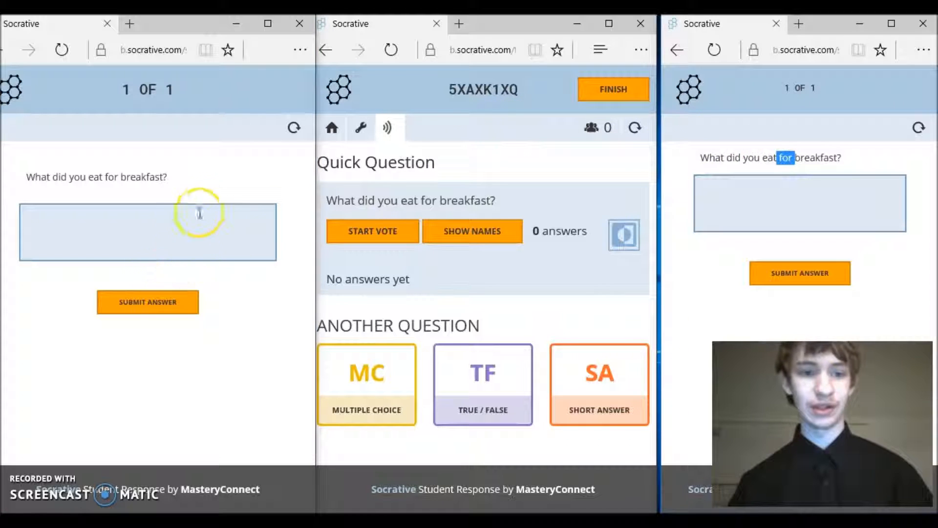
{"action": "left_click", "coordinate": [190, 233]}
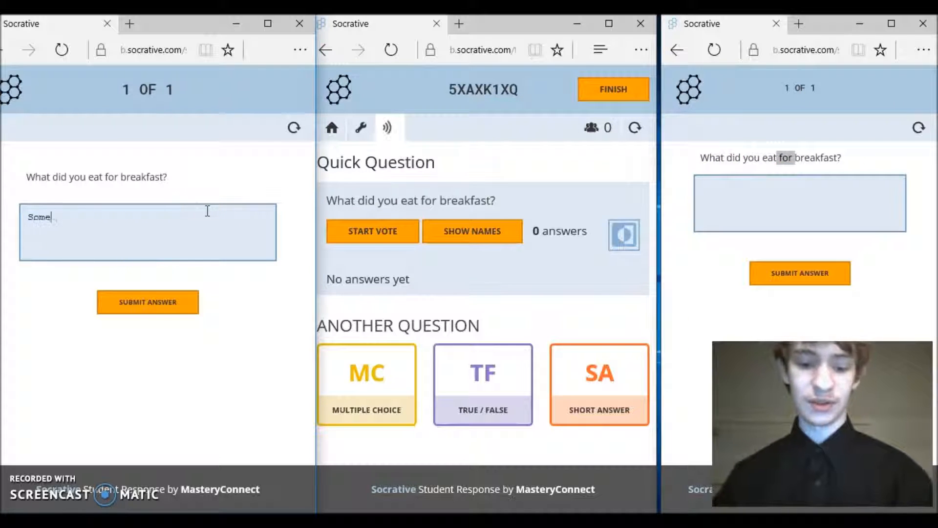
{"action": "left_click", "coordinate": [750, 209]}
{"action": "type", "text": "Cer"}
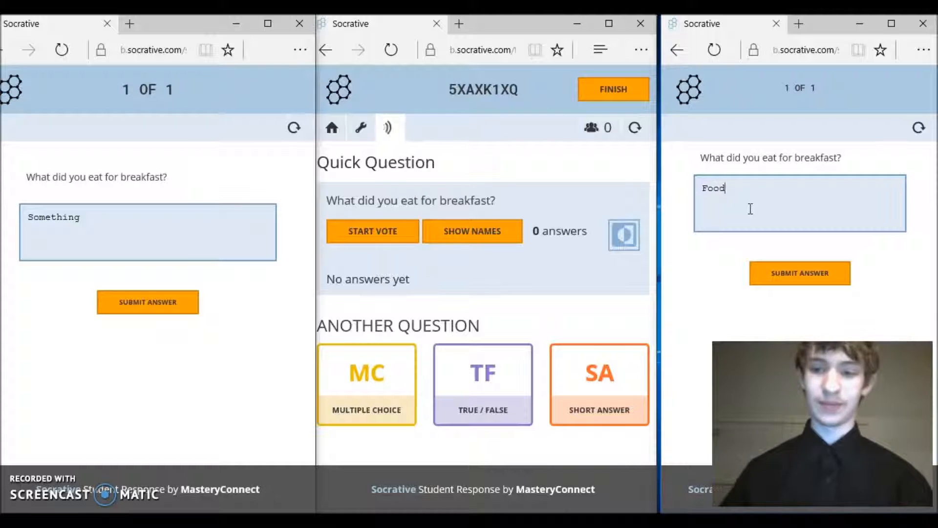
{"action": "left_click", "coordinate": [798, 271]}
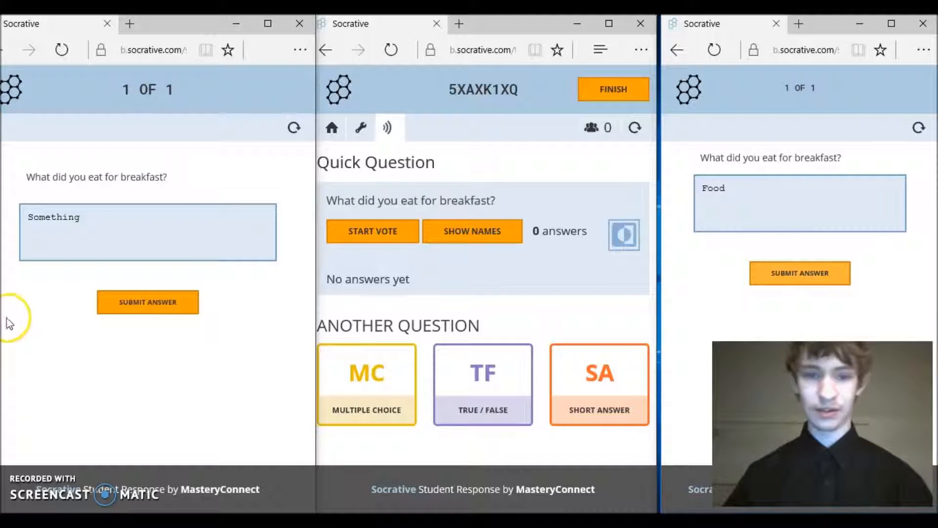
{"action": "left_click", "coordinate": [169, 305]}
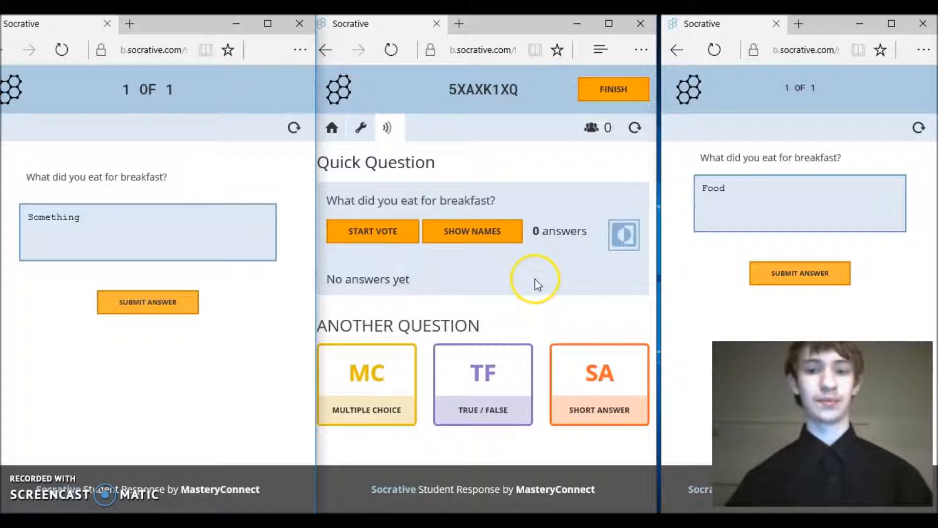
Reveal which student gave the Something and Food answers, then request a vote on them
{"action": "triple_click", "coordinate": [536, 238]}
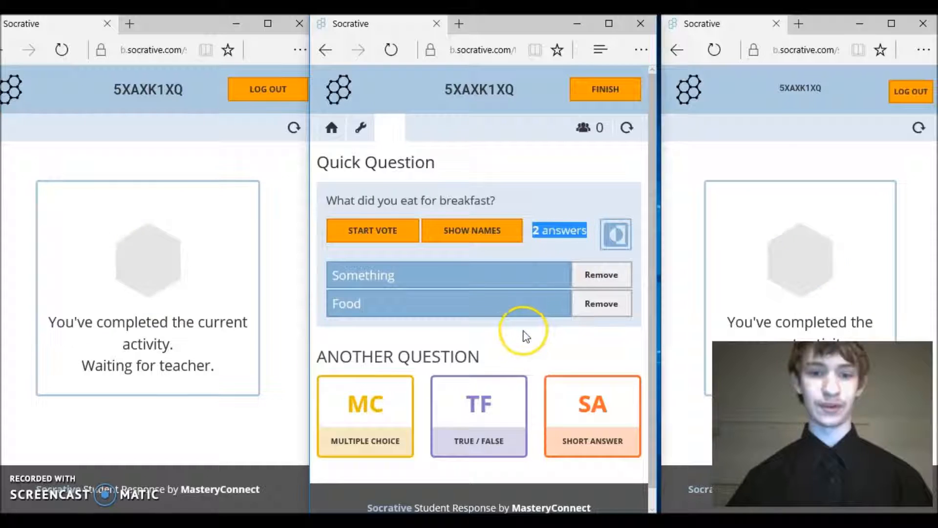
{"action": "left_click_drag", "start_coordinate": [332, 275], "coordinate": [406, 269]}
{"action": "left_click", "coordinate": [404, 271]}
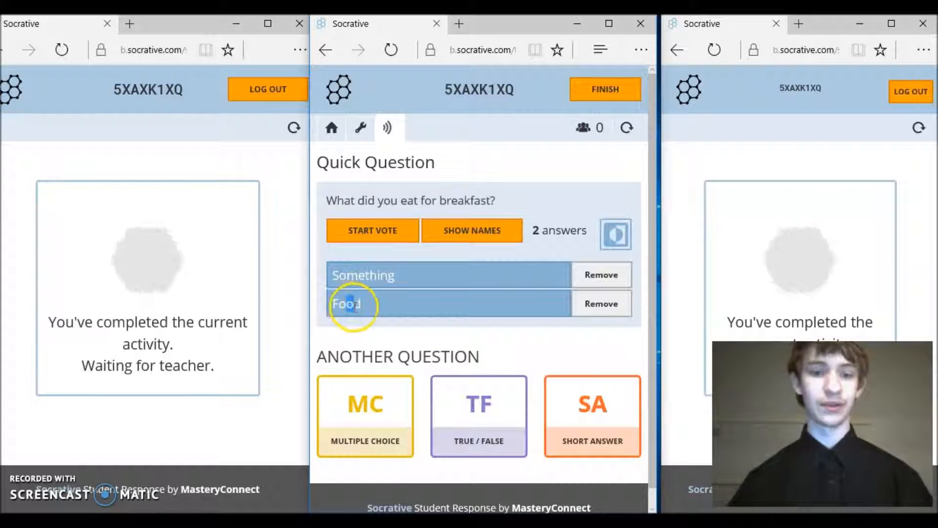
{"action": "left_click", "coordinate": [440, 301]}
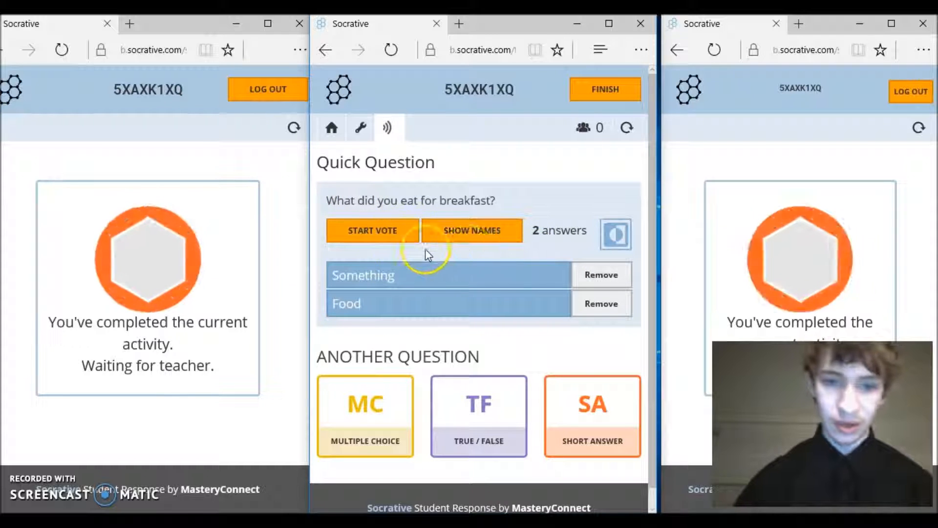
{"action": "left_click", "coordinate": [458, 238]}
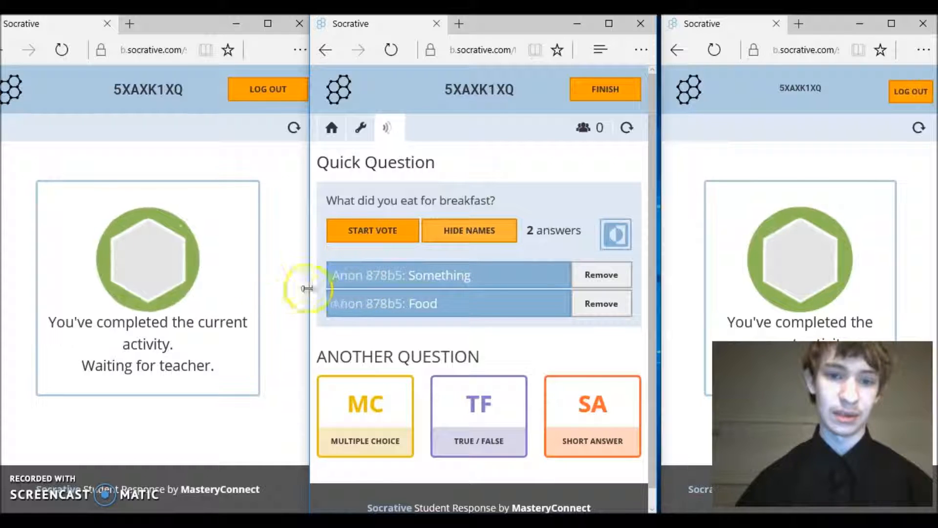
{"action": "left_click_drag", "start_coordinate": [335, 280], "coordinate": [408, 276]}
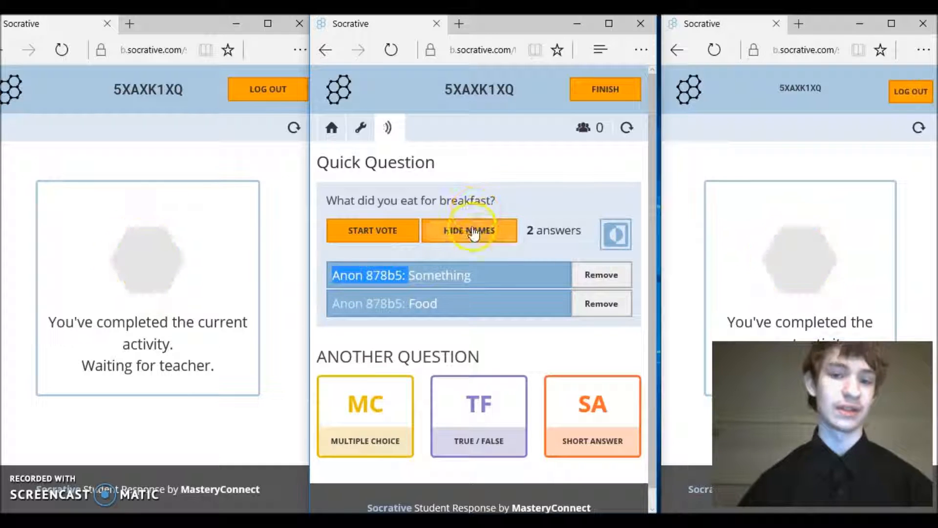
{"action": "left_click", "coordinate": [369, 236]}
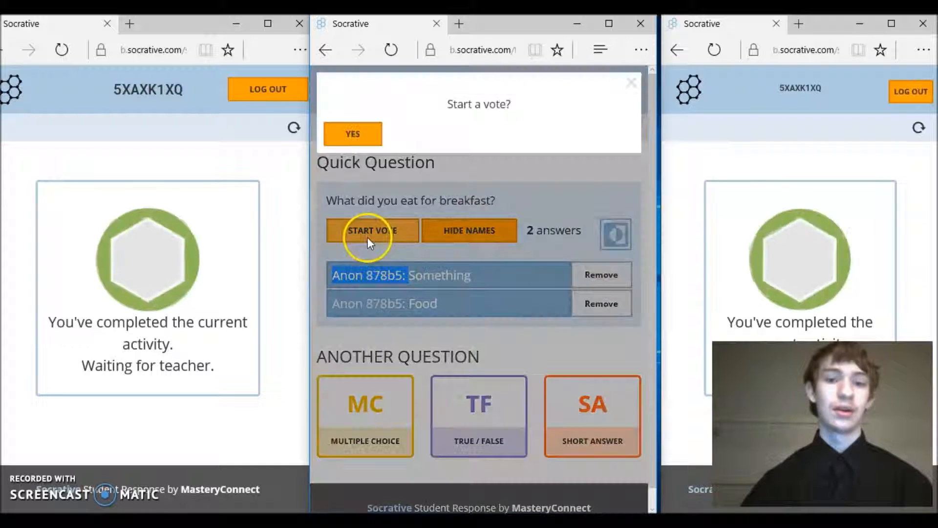
Confirm and start the vote, then choose Food in the student windows and submit it
{"action": "left_click", "coordinate": [377, 134]}
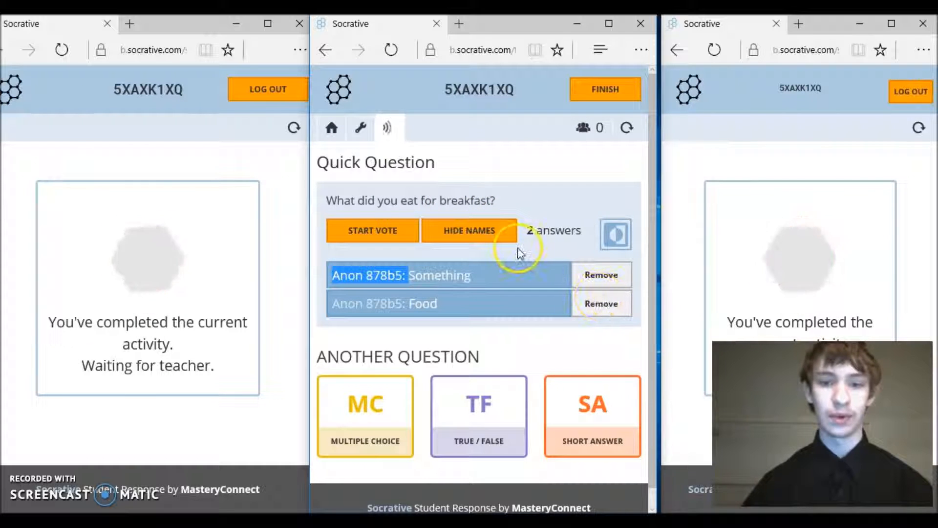
{"action": "left_click", "coordinate": [391, 238]}
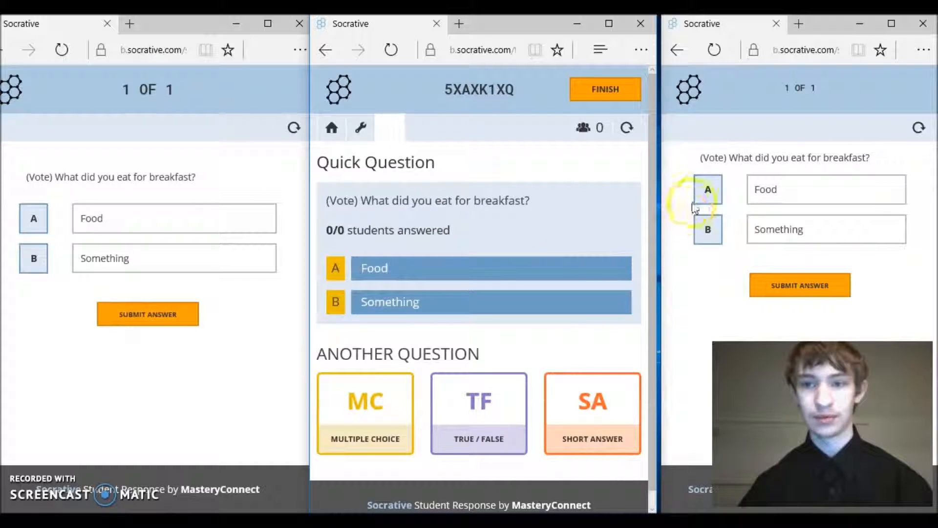
{"action": "left_click", "coordinate": [707, 189]}
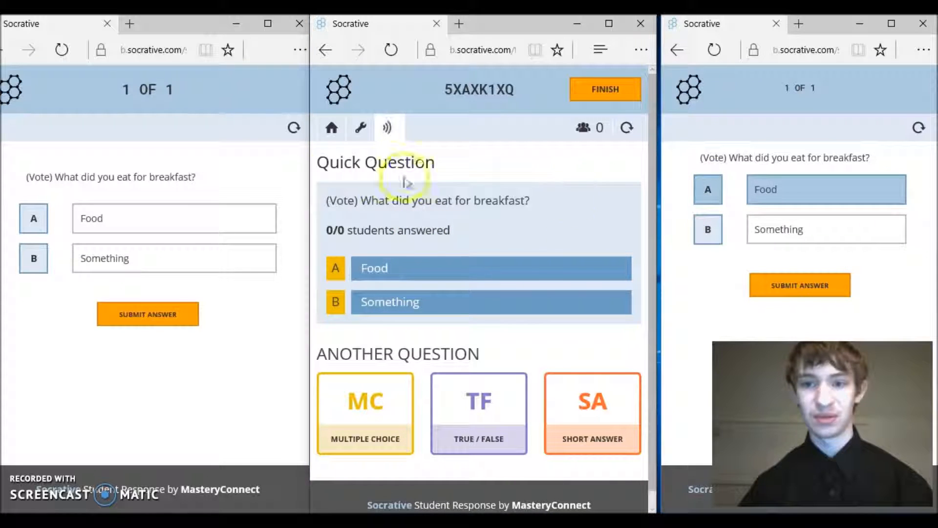
{"action": "left_click", "coordinate": [32, 216]}
{"action": "left_click", "coordinate": [123, 318]}
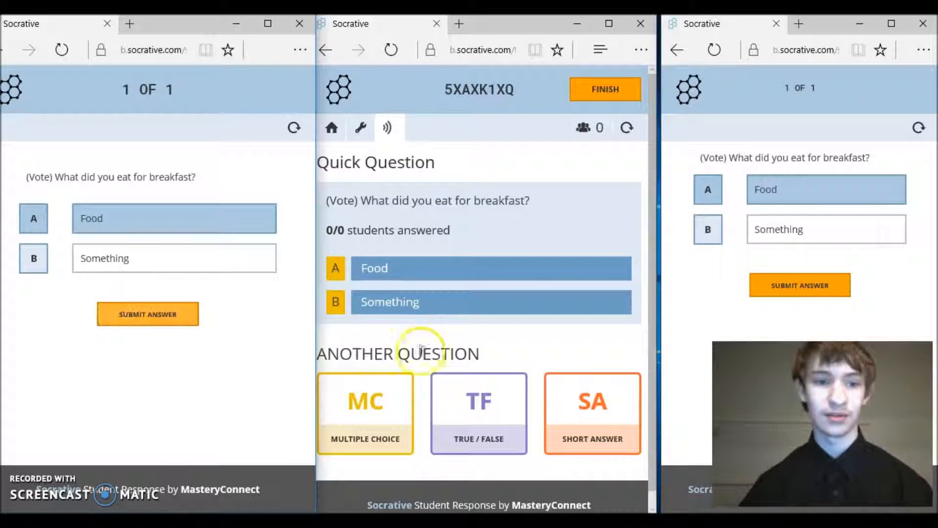
{"action": "left_click", "coordinate": [799, 303]}
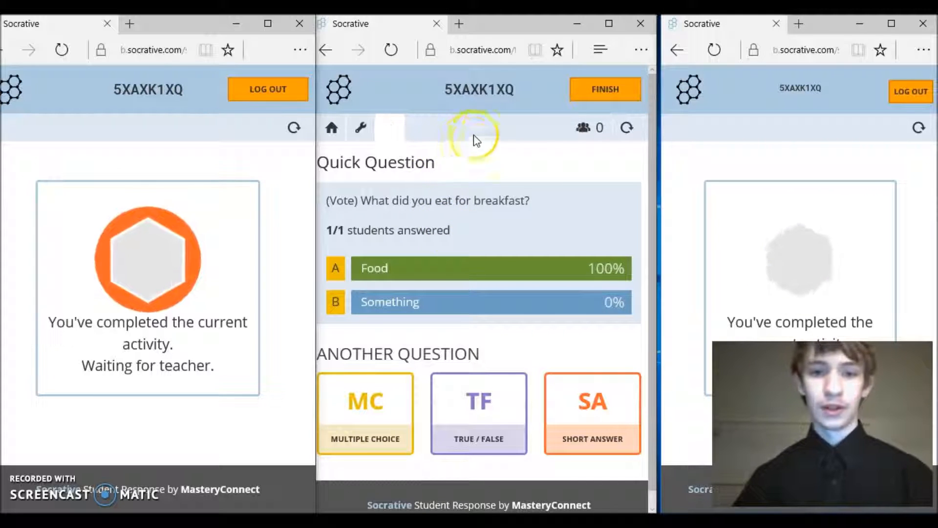
Return the teacher window to the home dashboard, widen it and reload the page
{"action": "left_click", "coordinate": [570, 100]}
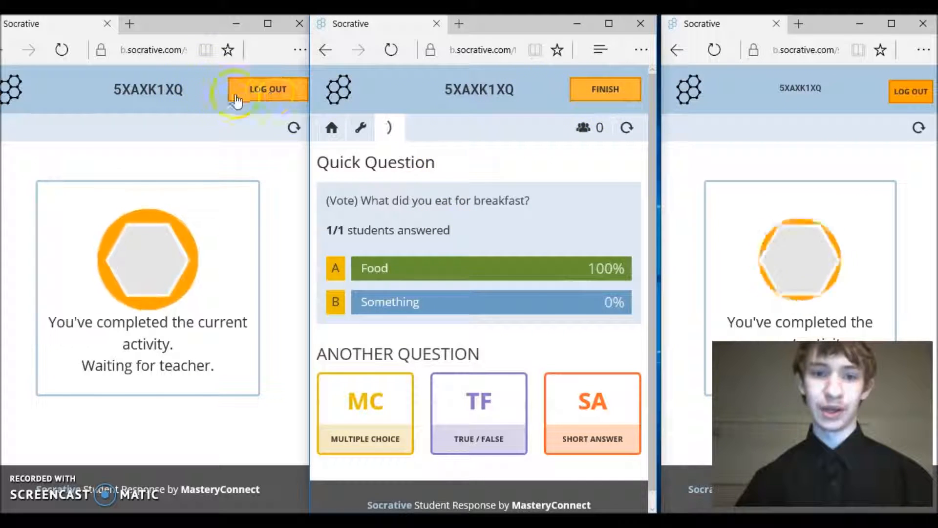
{"action": "left_click", "coordinate": [342, 131]}
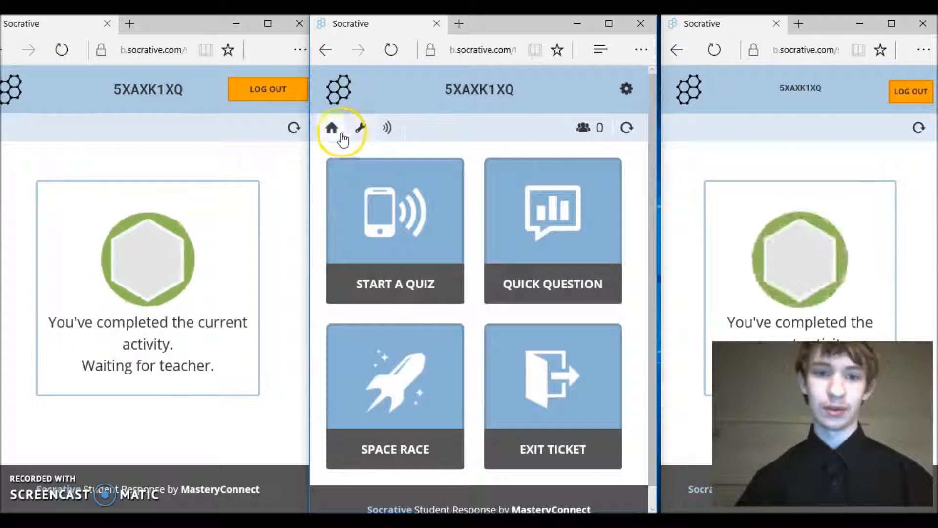
{"action": "left_click_drag", "start_coordinate": [303, 183], "coordinate": [36, 224]}
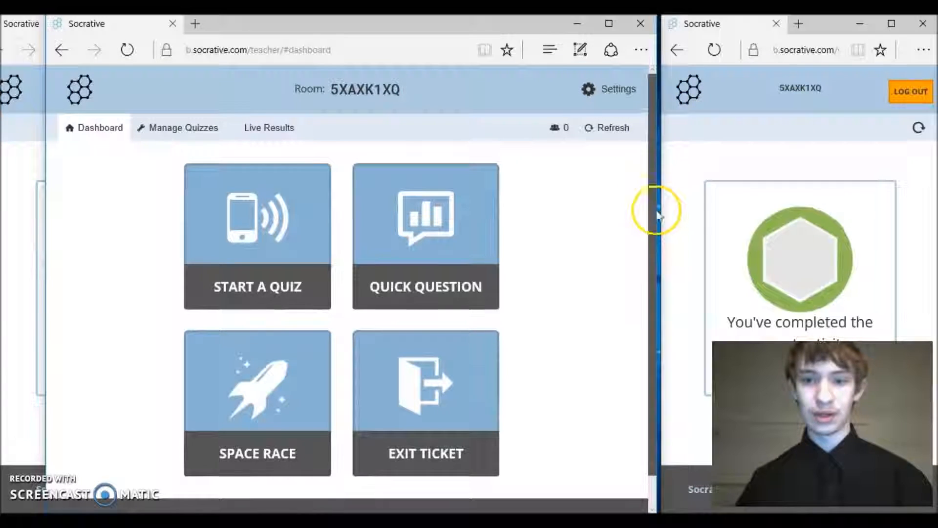
{"action": "scroll", "coordinate": [653, 209], "scroll_direction": "down", "scroll_amount": 1}
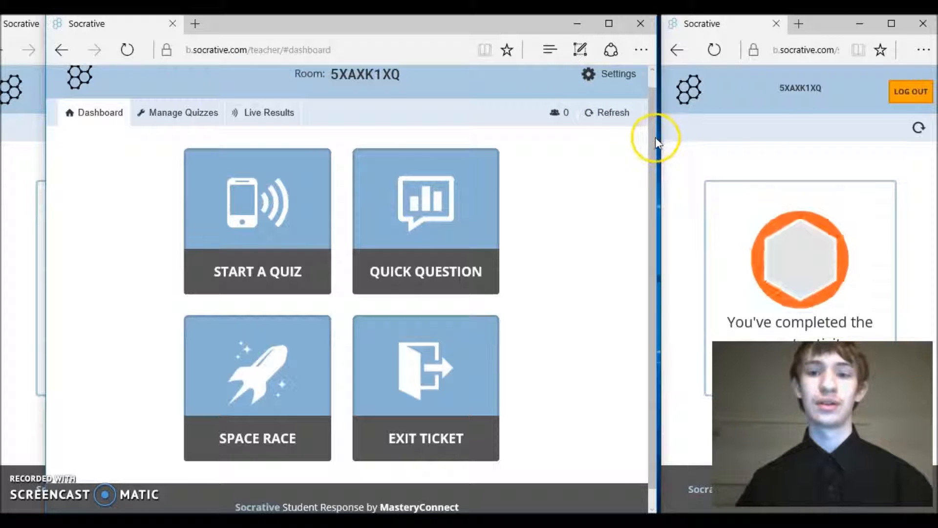
{"action": "scroll", "coordinate": [652, 137], "scroll_direction": "up", "scroll_amount": 1}
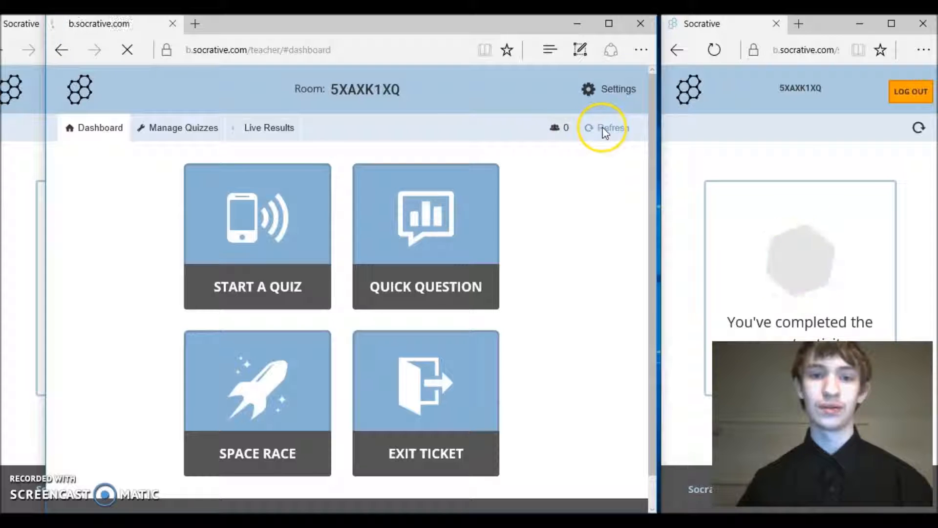
{"action": "left_click", "coordinate": [335, 58]}
{"action": "left_click", "coordinate": [136, 60]}
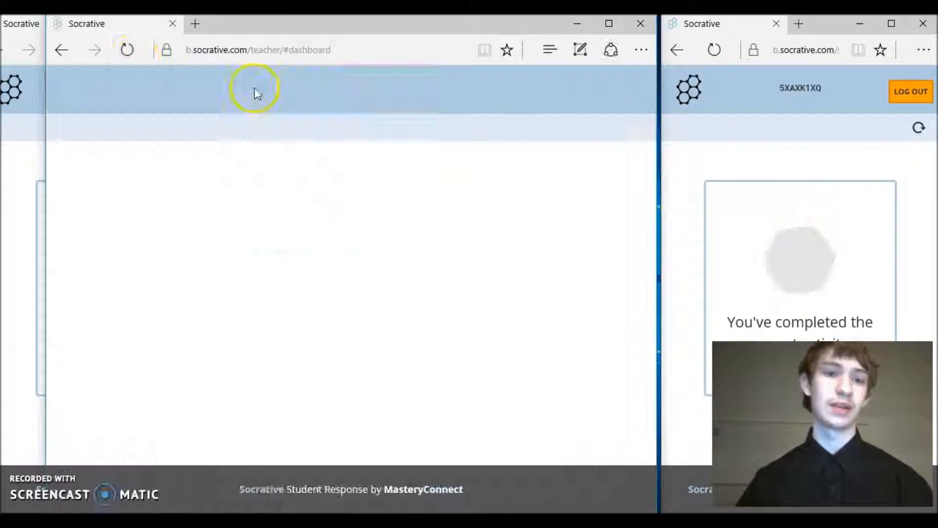
Close the right and left student browser windows and maximize the teacher window
{"action": "left_click", "coordinate": [920, 28]}
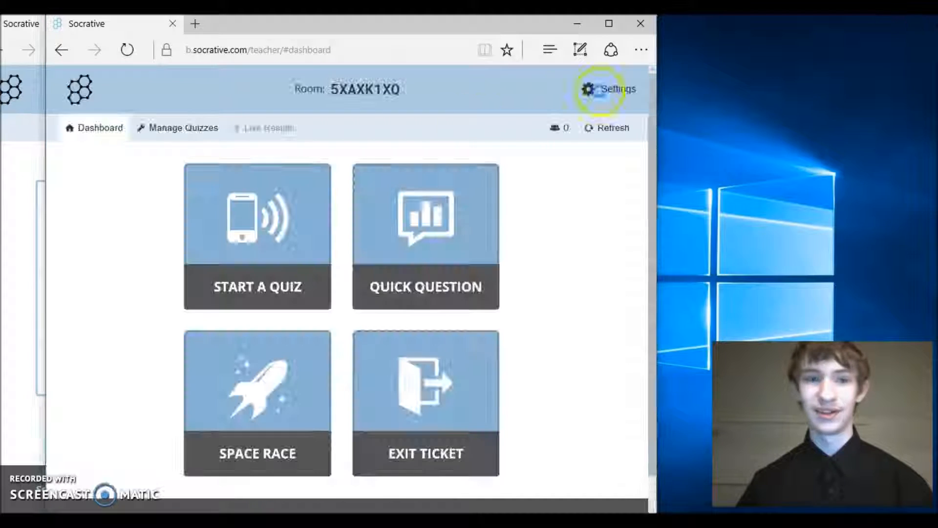
{"action": "left_click_drag", "start_coordinate": [272, 21], "coordinate": [424, 22]}
{"action": "left_click", "coordinate": [176, 34]}
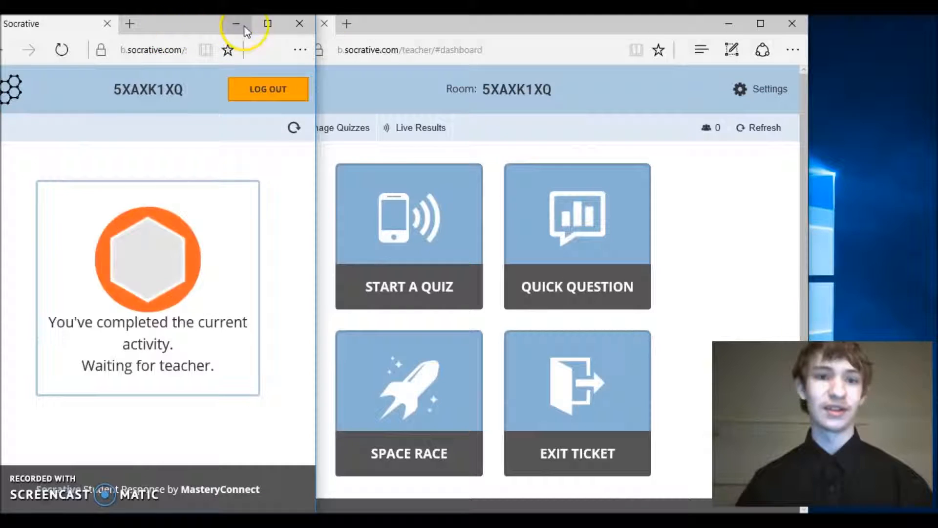
{"action": "left_click", "coordinate": [300, 28]}
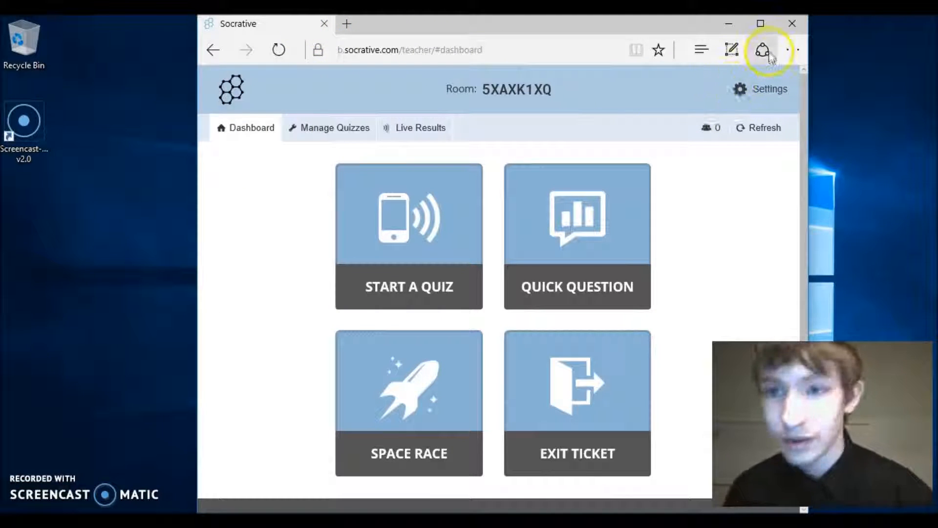
{"action": "left_click", "coordinate": [762, 24]}
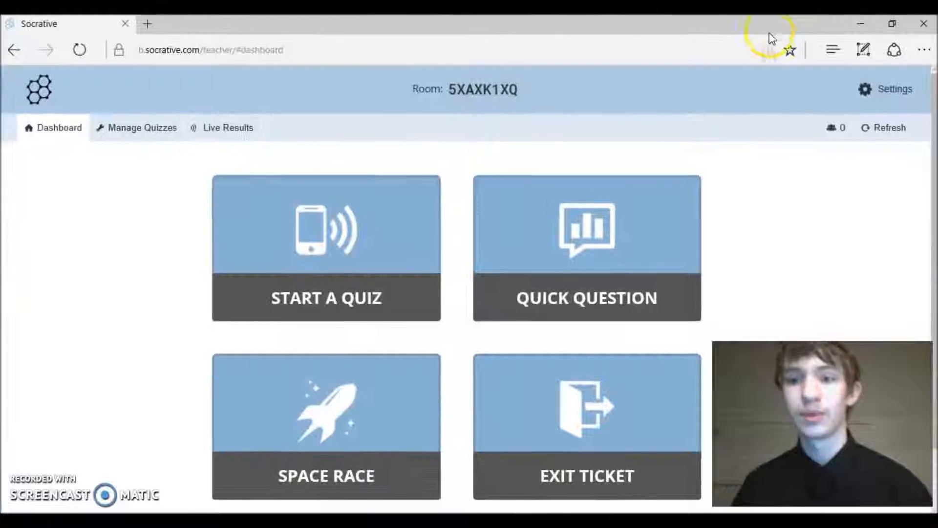
Open the account settings menu, briefly trying and dismissing the Clear Room prompt
{"action": "left_click", "coordinate": [885, 102]}
{"action": "left_click", "coordinate": [855, 108]}
{"action": "left_click", "coordinate": [856, 105]}
{"action": "left_click", "coordinate": [843, 137]}
{"action": "left_click", "coordinate": [842, 135]}
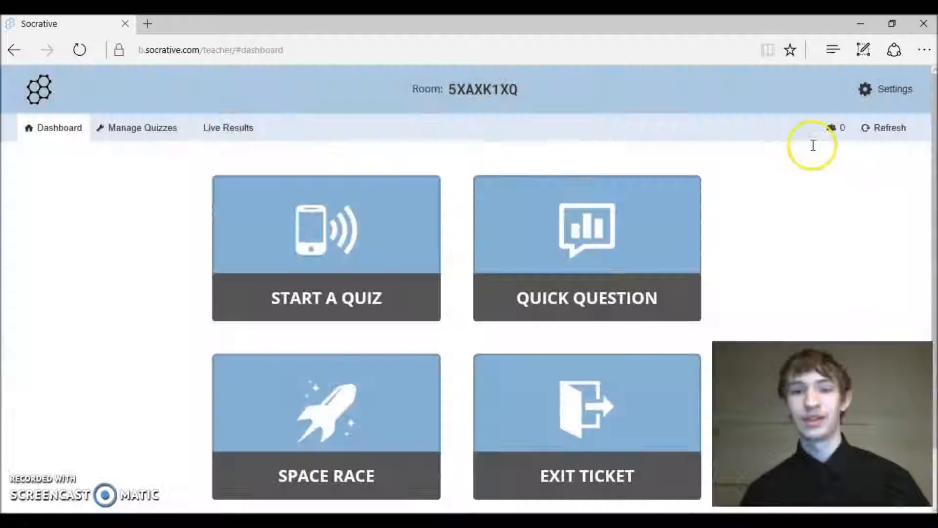
{"action": "left_click", "coordinate": [875, 101]}
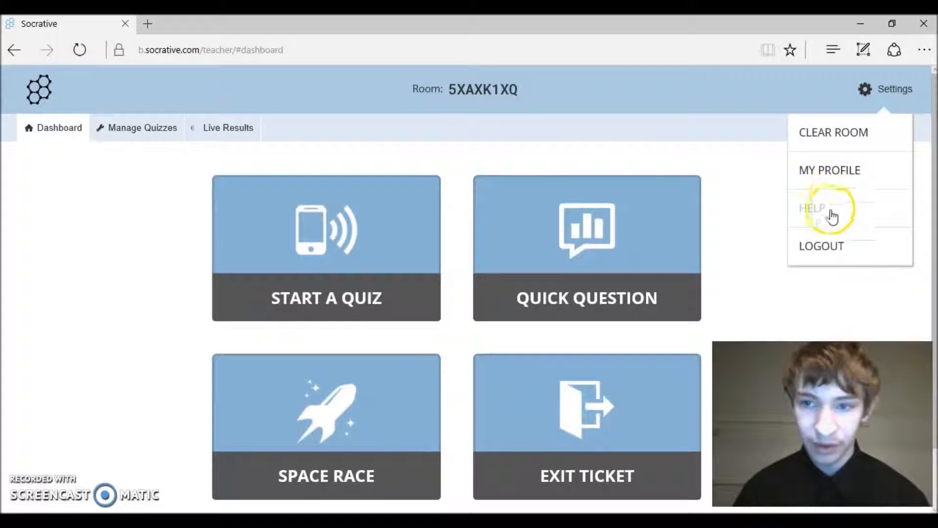
Open My Profile, accept the live-activity warning, and finish the breakfast vote to the dashboard
{"action": "left_click", "coordinate": [843, 172]}
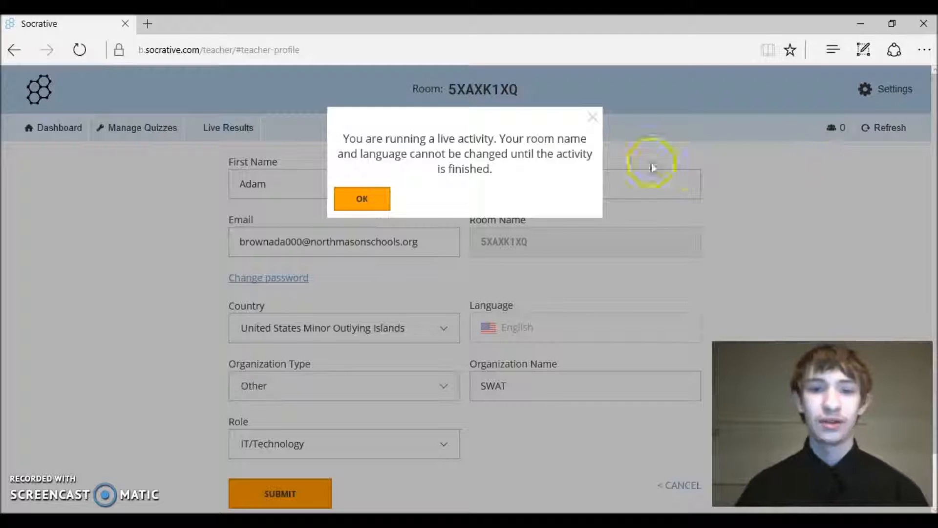
{"action": "left_click", "coordinate": [357, 198]}
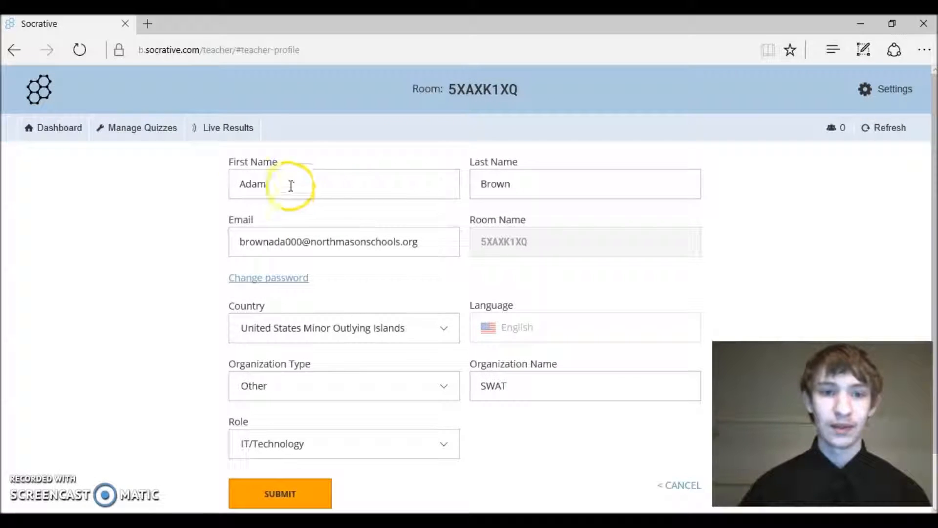
{"action": "left_click", "coordinate": [219, 130]}
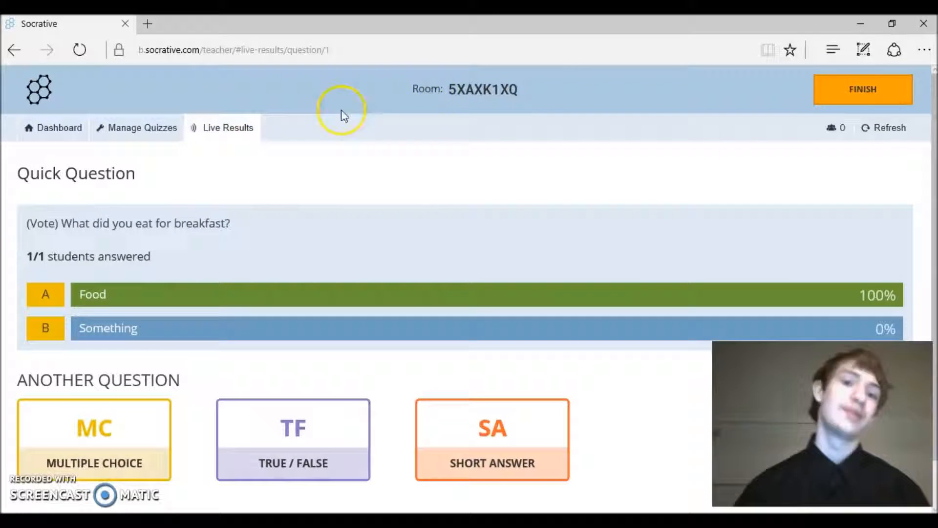
{"action": "left_click", "coordinate": [875, 95]}
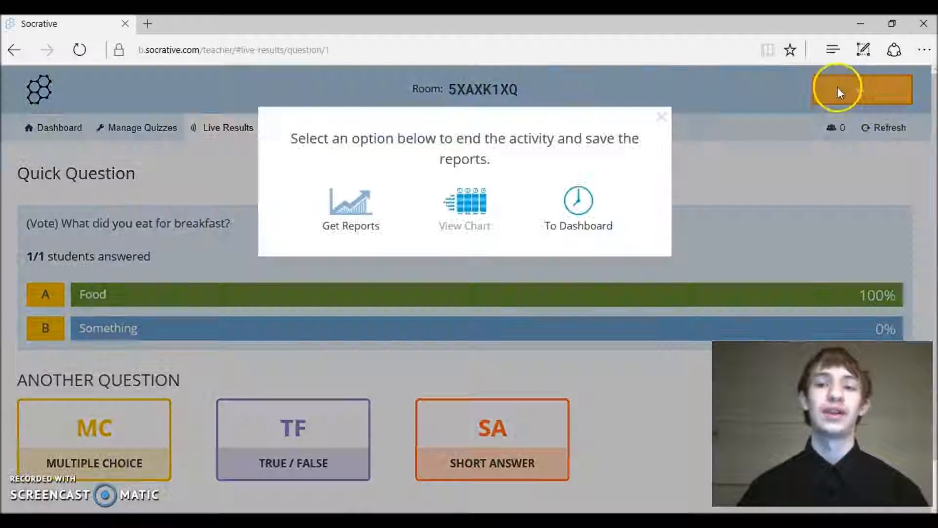
{"action": "left_click", "coordinate": [581, 234]}
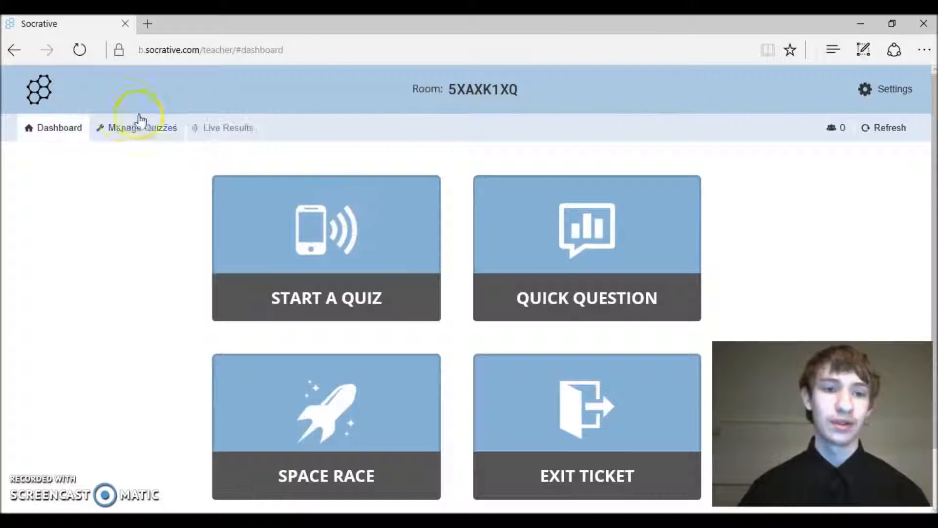
Clear all students from the room via Settings > Clear Room, confirming with YES
{"action": "left_click", "coordinate": [906, 83]}
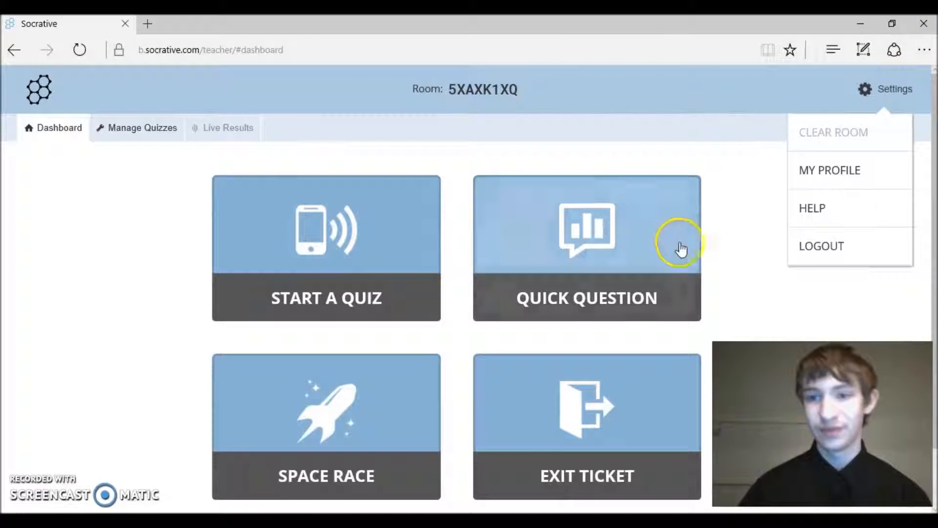
{"action": "left_click", "coordinate": [811, 152]}
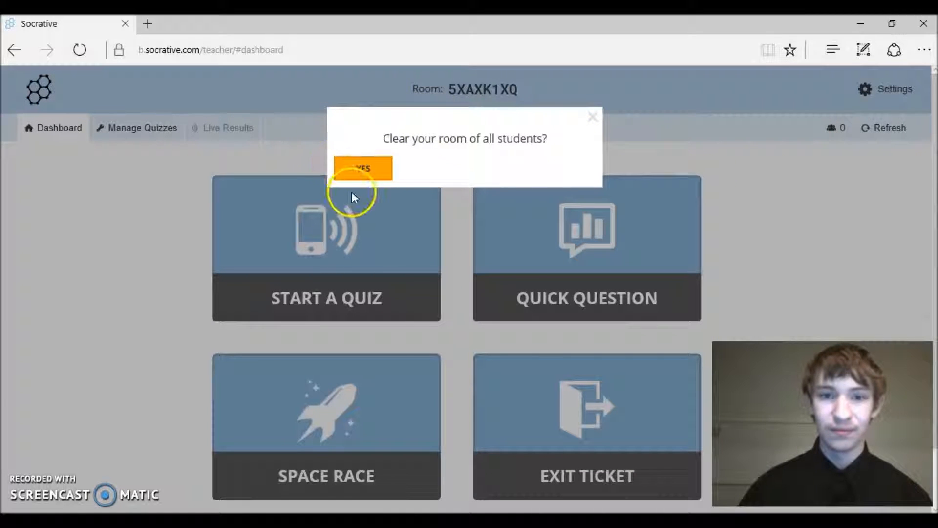
{"action": "left_click", "coordinate": [361, 170]}
Open the My Profile page to view the teacher account details, then close the settings menu
{"action": "left_click", "coordinate": [910, 92]}
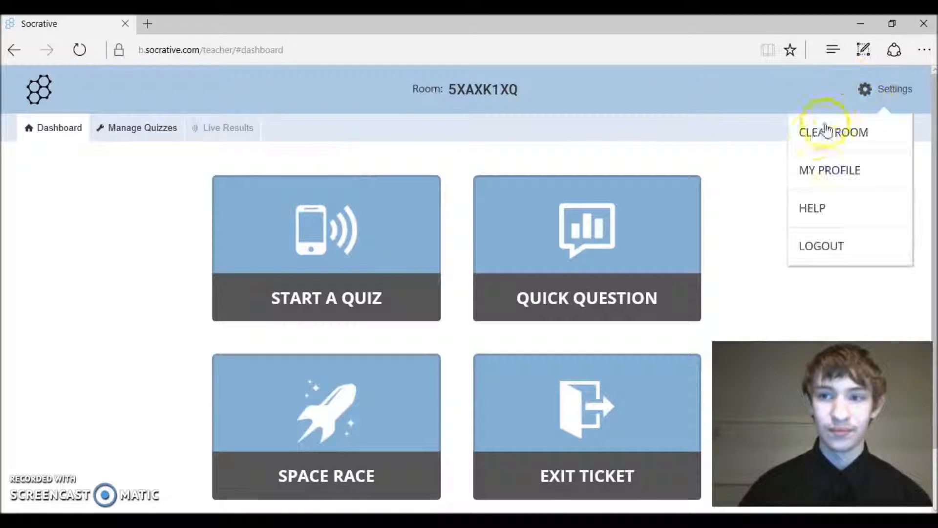
{"action": "left_click", "coordinate": [818, 169]}
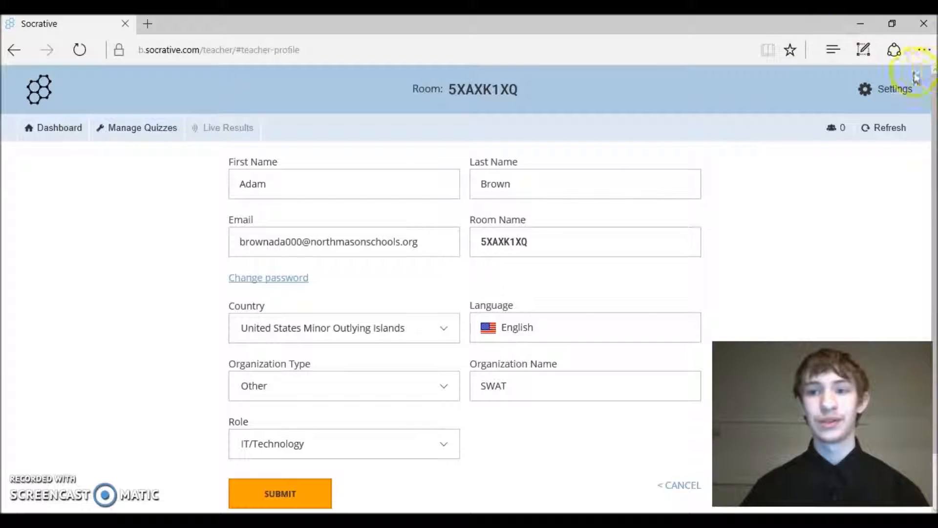
{"action": "left_click", "coordinate": [895, 83]}
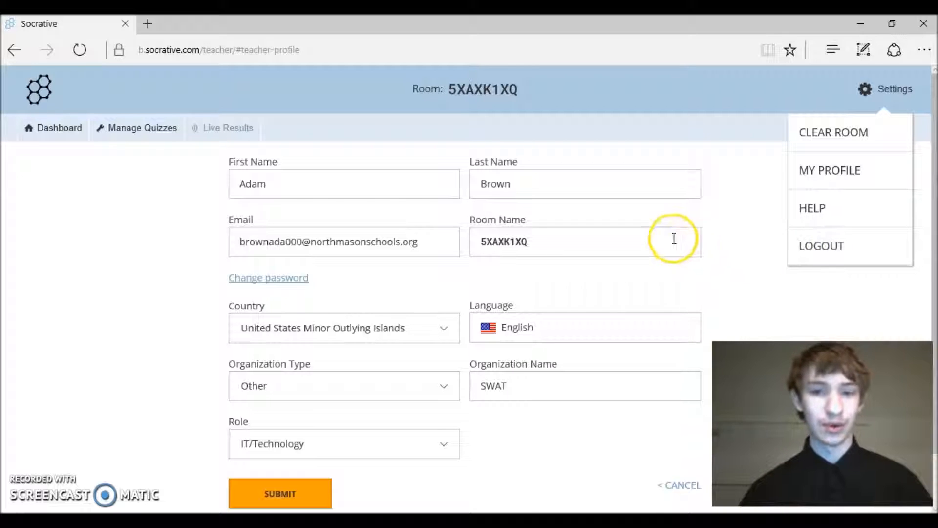
{"action": "left_click", "coordinate": [114, 209]}
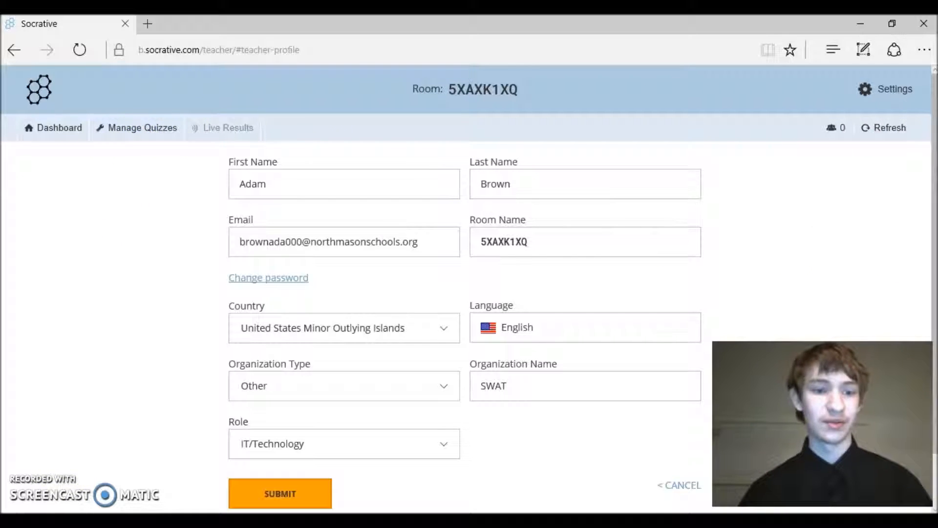